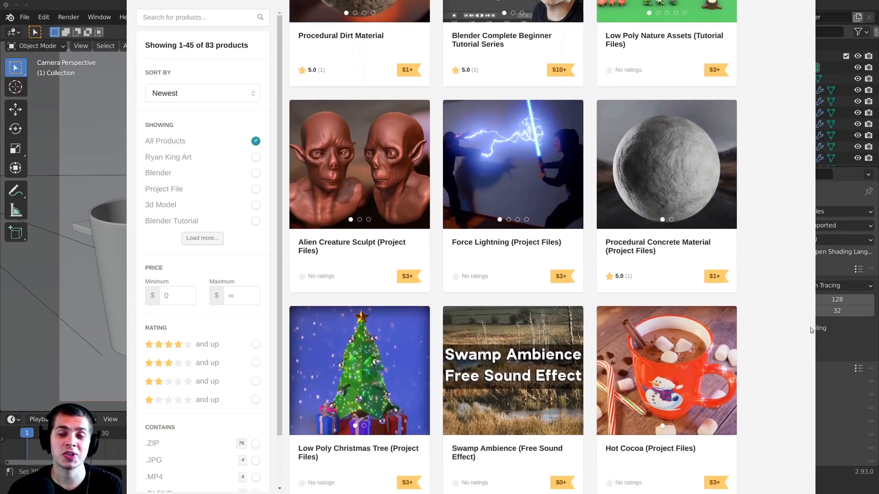
scroll(806, 346, "down", 2)
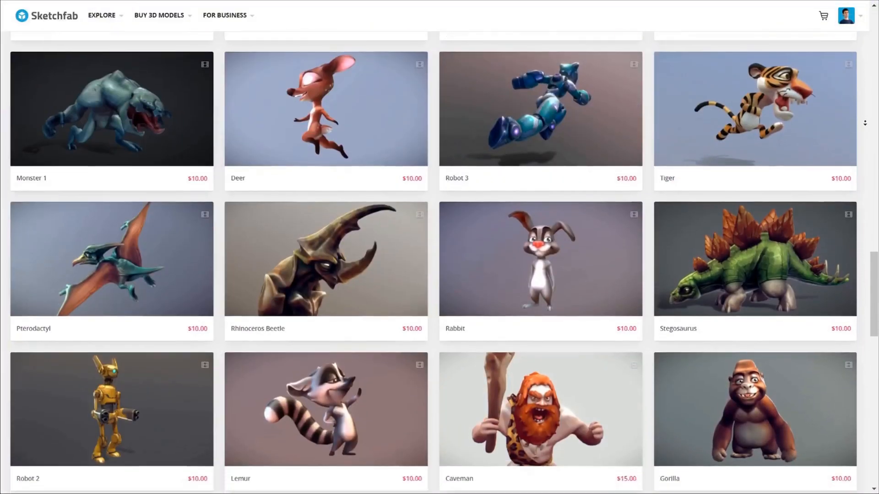
scroll(864, 123, "down", 4)
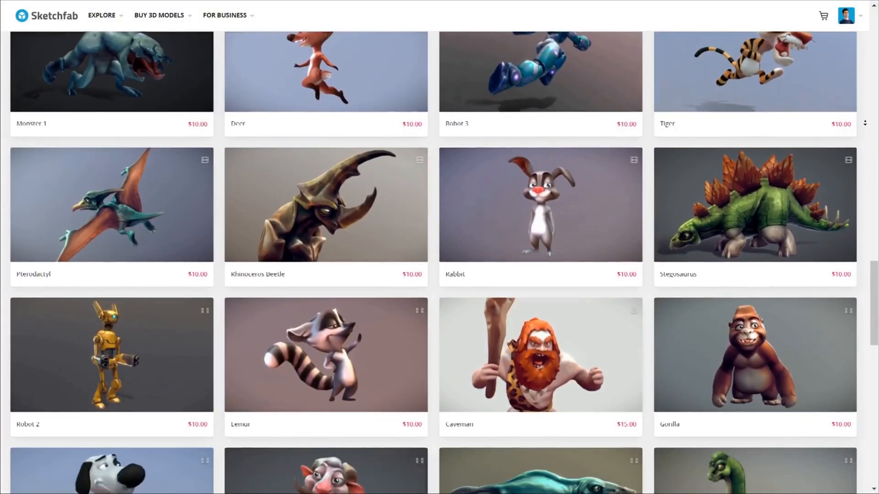
scroll(865, 123, "down", 3)
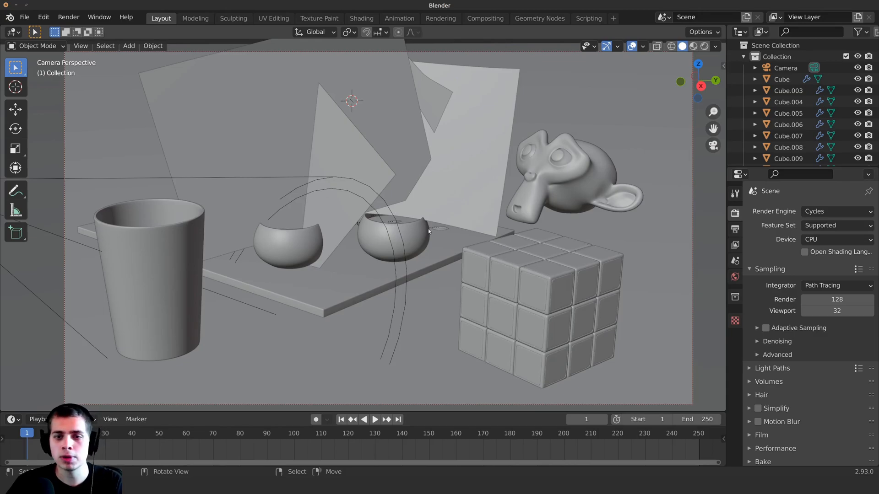
left_click(30, 18)
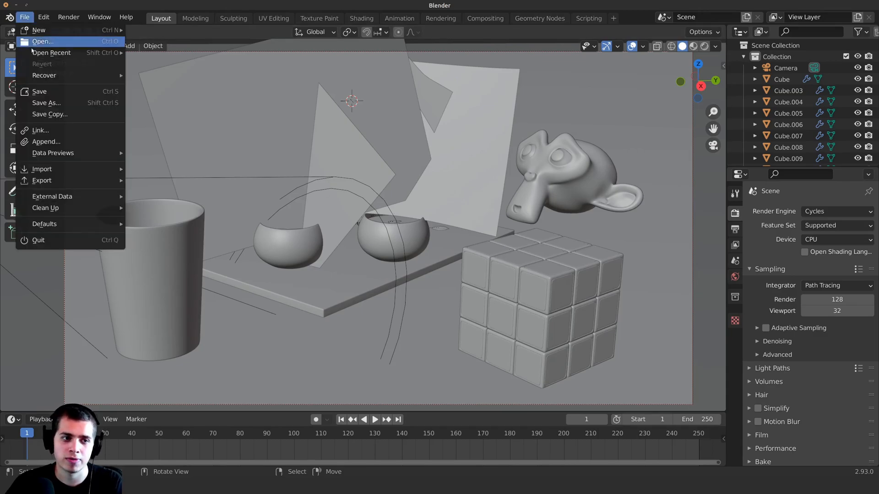
mouse_move(57, 225)
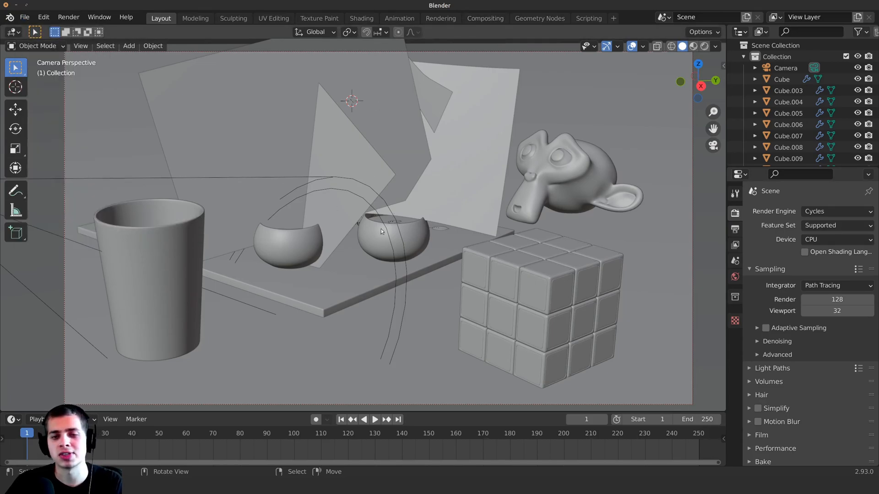
left_click(24, 17)
mouse_move(81, 209)
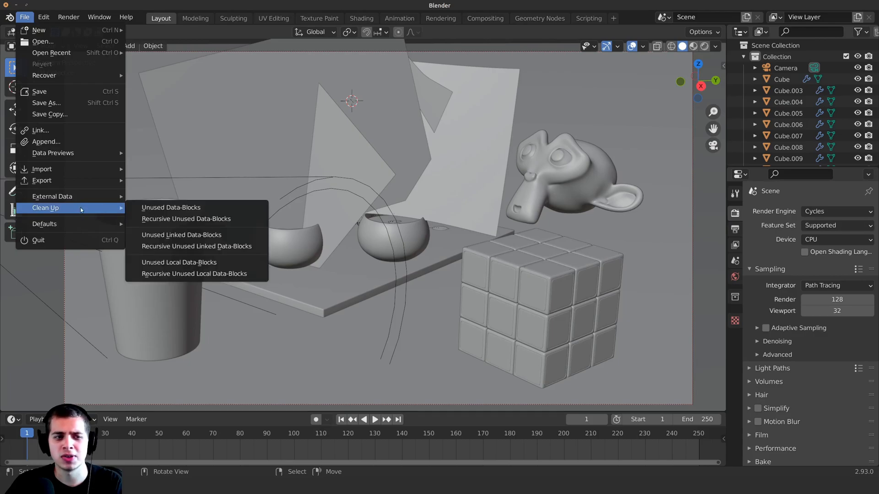
mouse_move(75, 224)
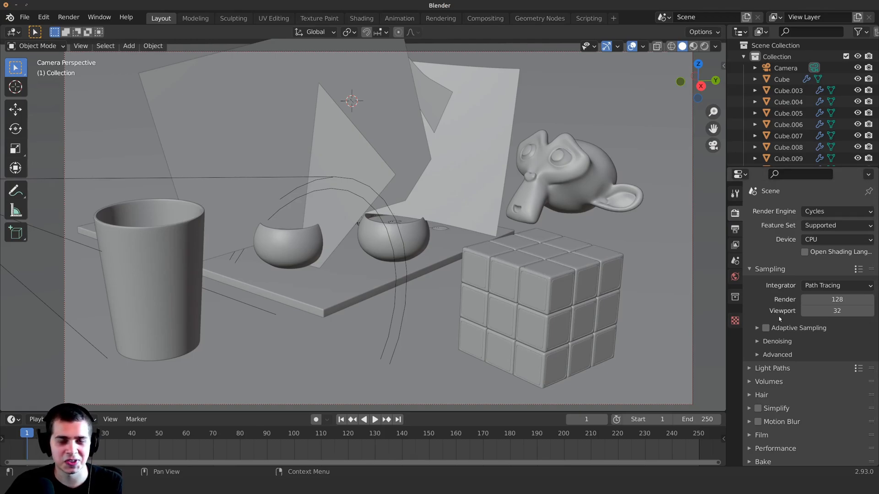
middle_click_drag(274, 328, 281, 325, "shift")
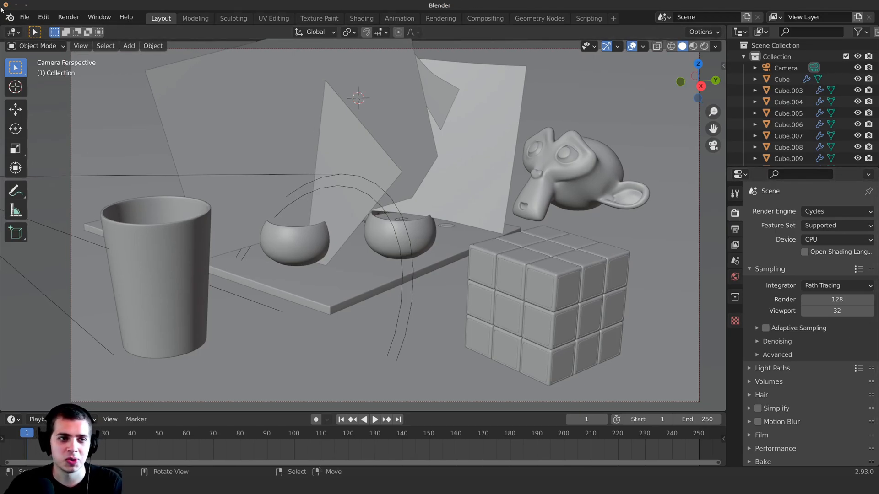
left_click(24, 17)
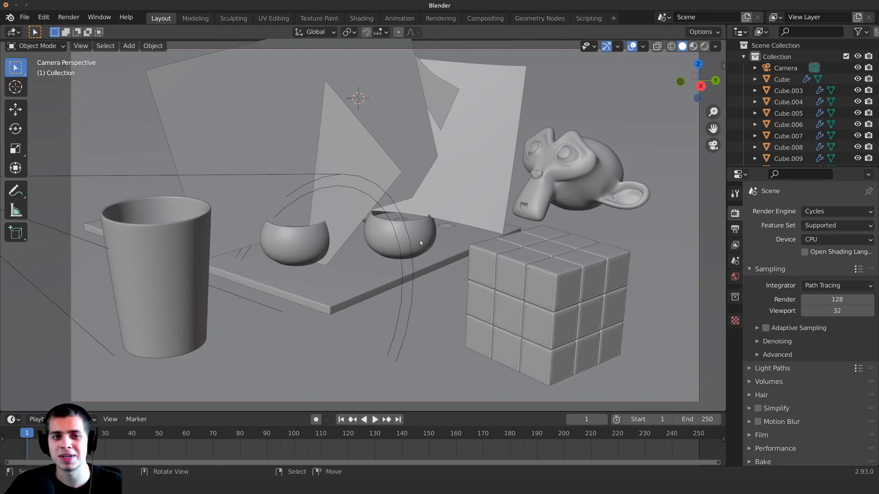
Render the current frame of the scene from the camera and maximize the render window.
middle_click_drag(534, 177, 528, 183, "shift")
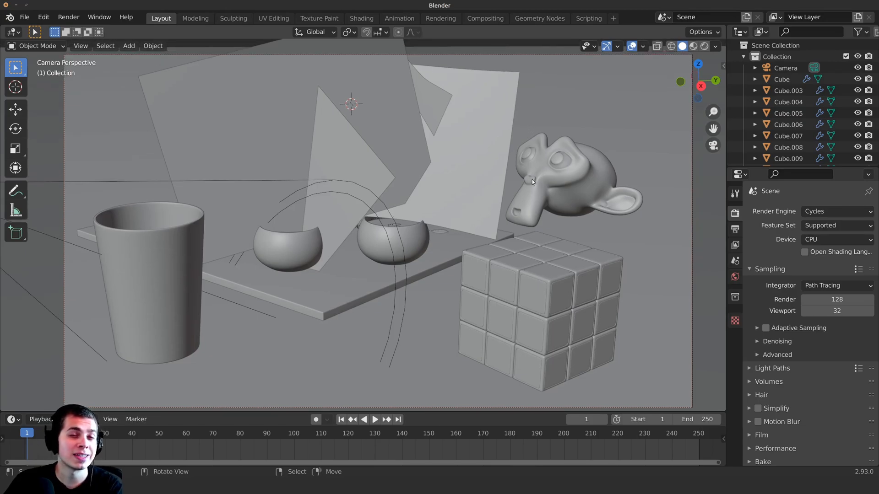
key("F12")
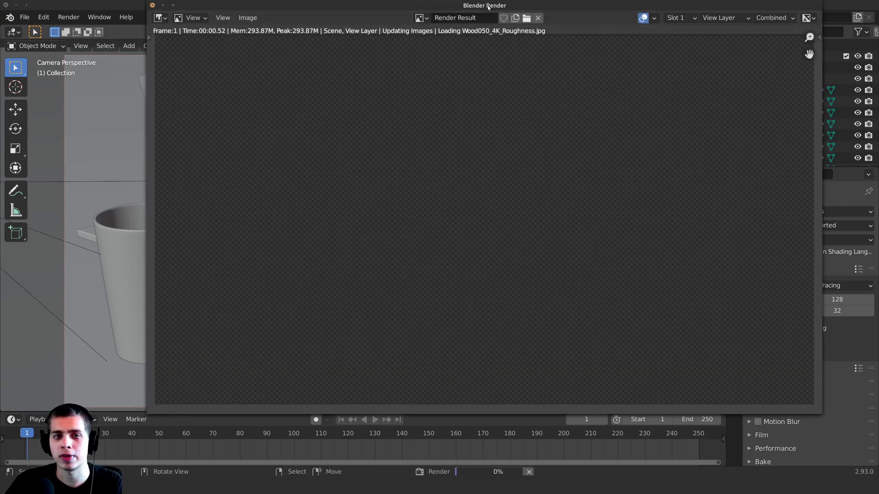
double_click(488, 6)
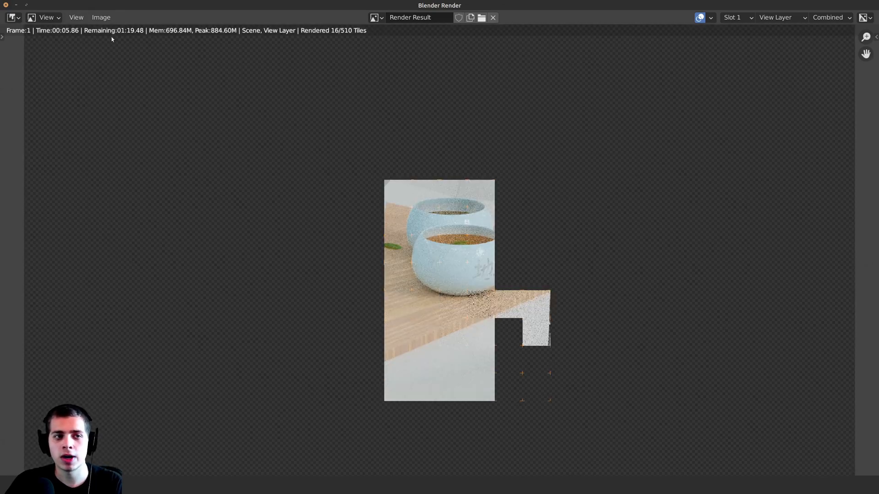
Examine the render as it completes, checking its render time and the noise around the Rubik's cube and the full image.
middle_click_drag(113, 37, 123, 72)
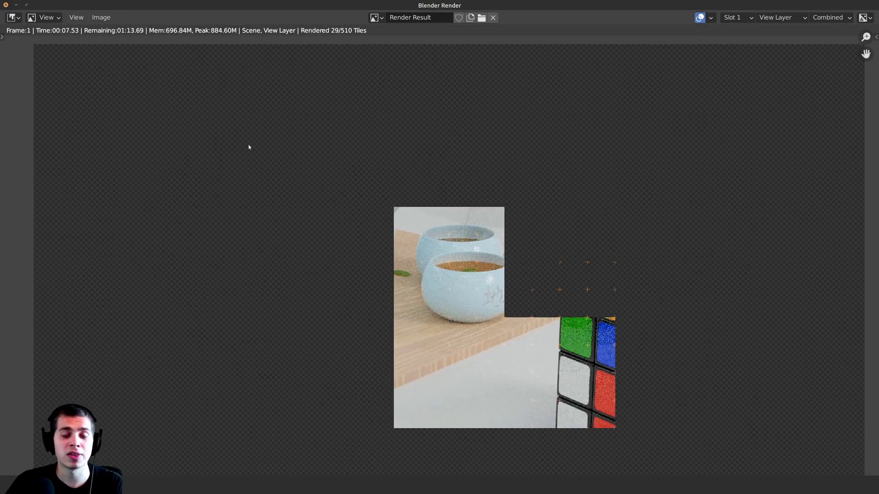
scroll(190, 123, "down", 1)
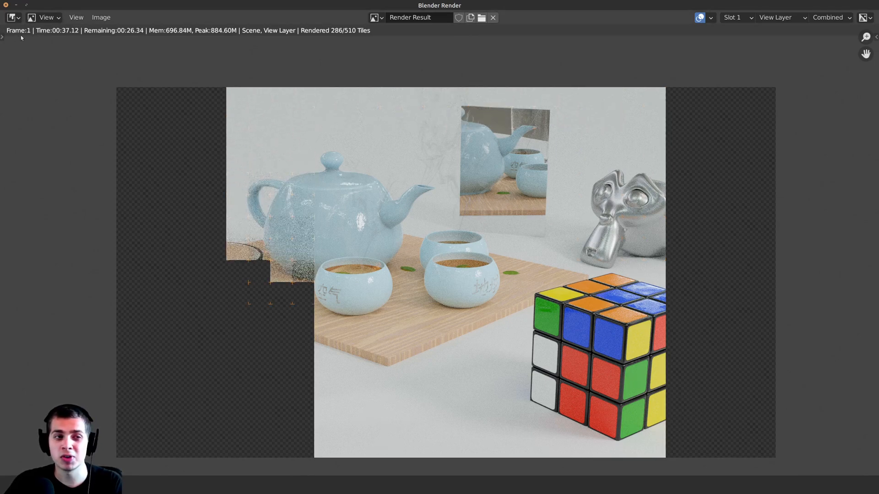
middle_click_drag(259, 128, 257, 115)
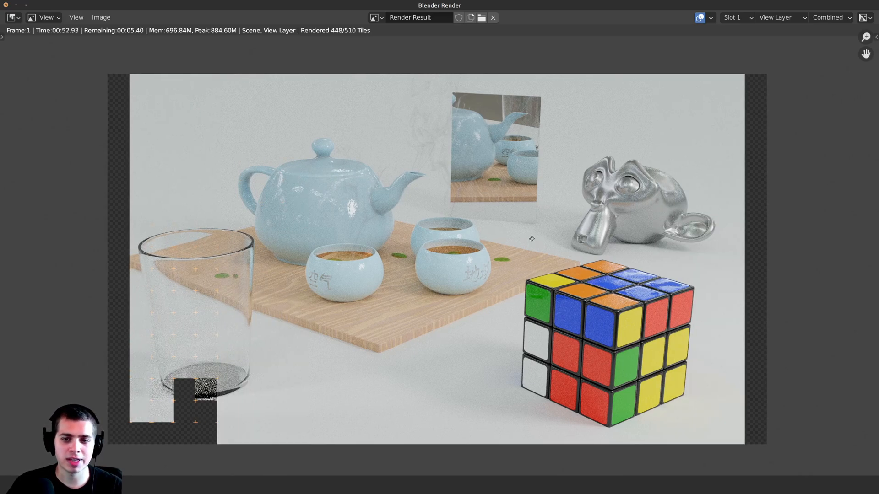
scroll(525, 255, "up", 1)
scroll(525, 255, "up", 1)
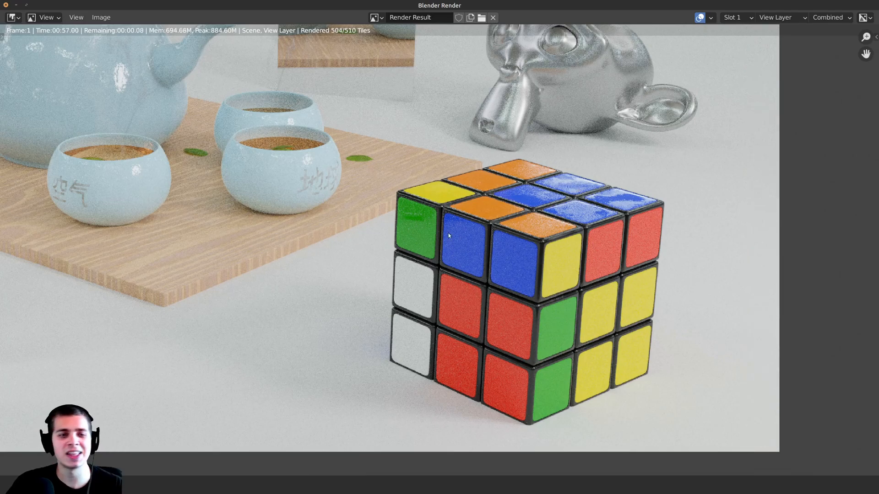
key("Home")
scroll(499, 288, "up", 1)
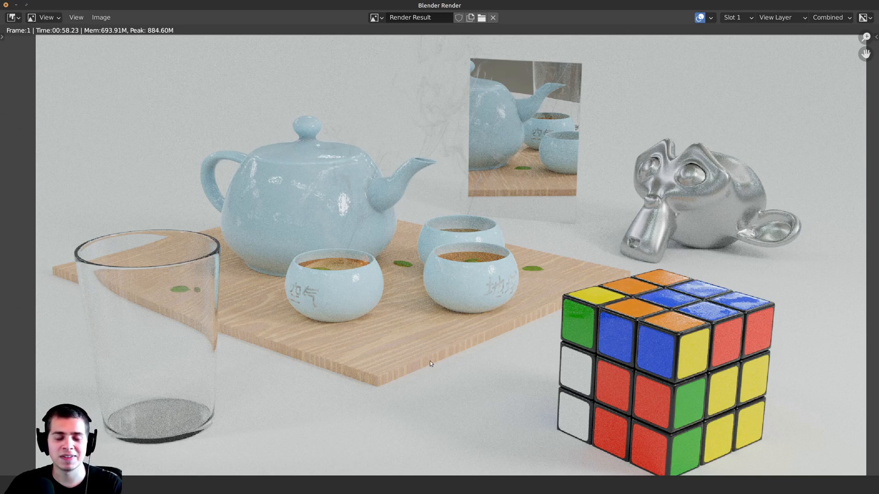
scroll(520, 260, "down", 1)
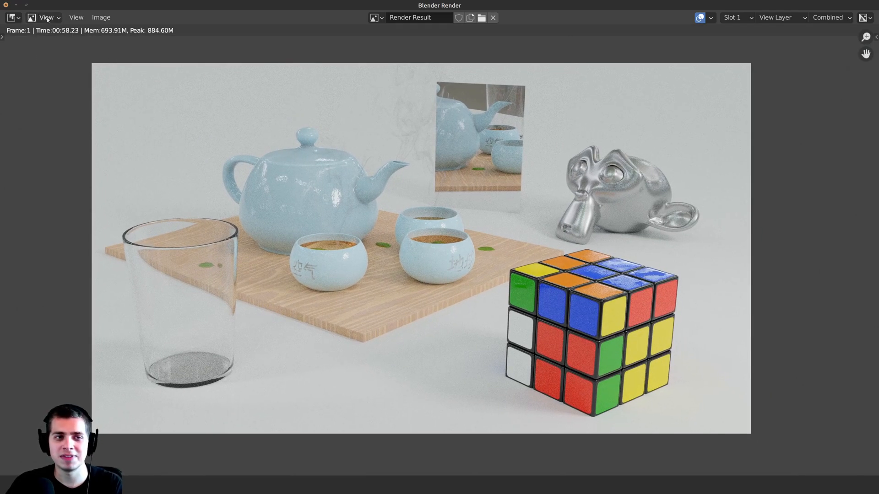
middle_click_drag(214, 79, 209, 79)
middle_click_drag(321, 137, 354, 136)
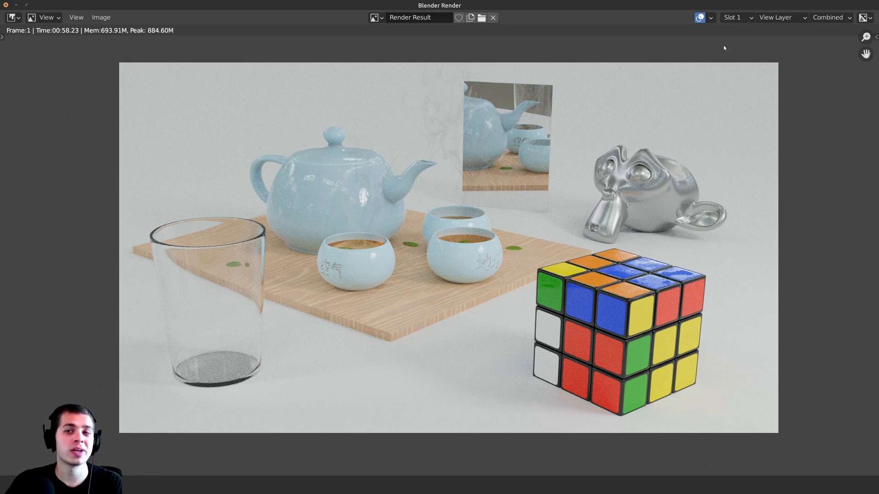
Switch the render result to the empty Slot 2, then return to Slot 1.
left_click(734, 18)
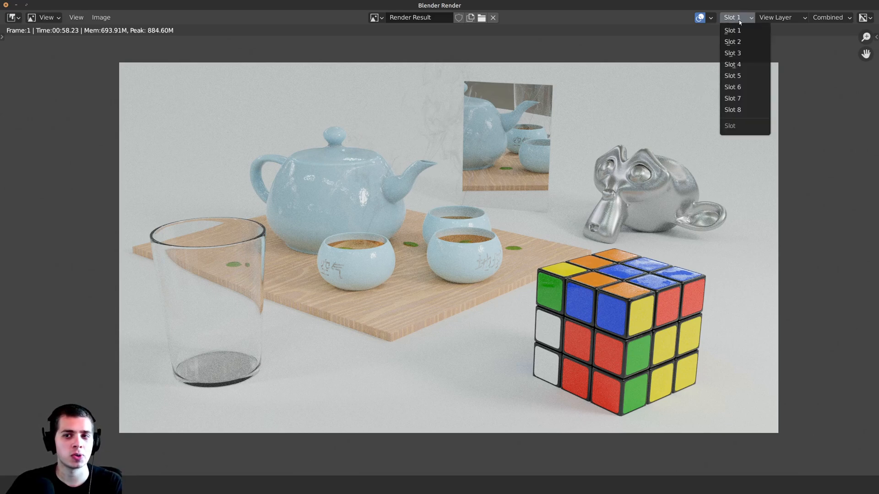
left_click(738, 20)
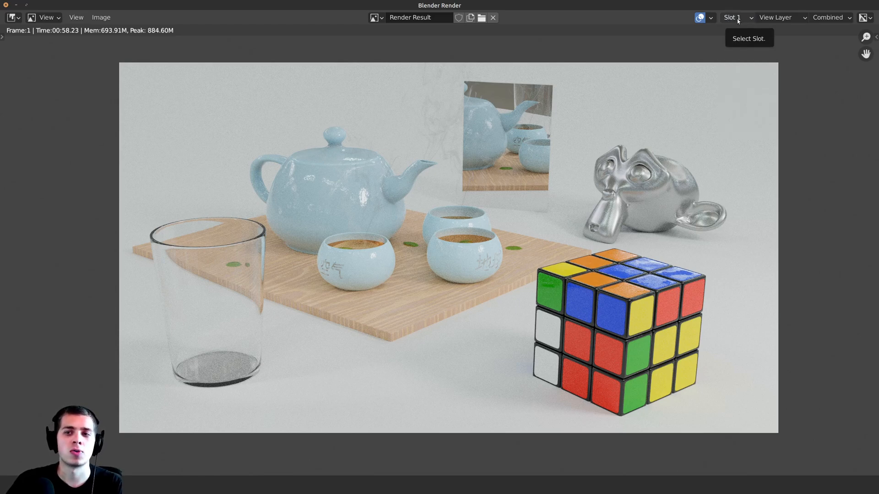
left_click(738, 20)
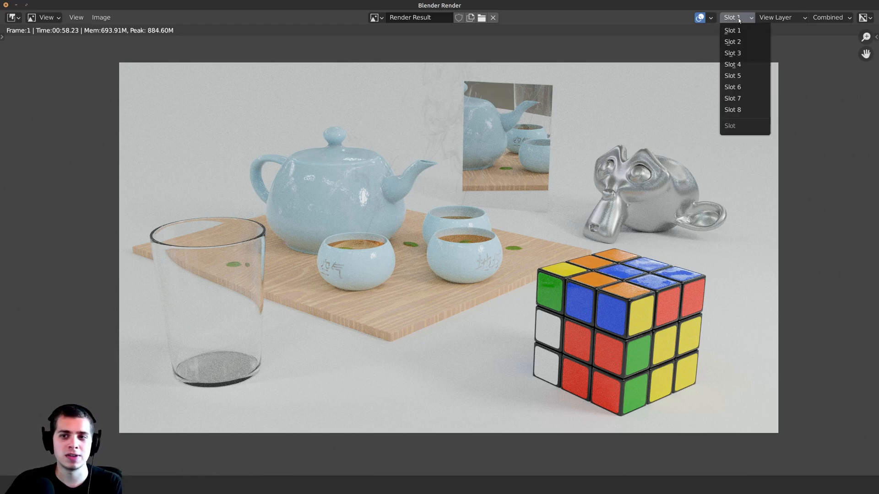
left_click(739, 43)
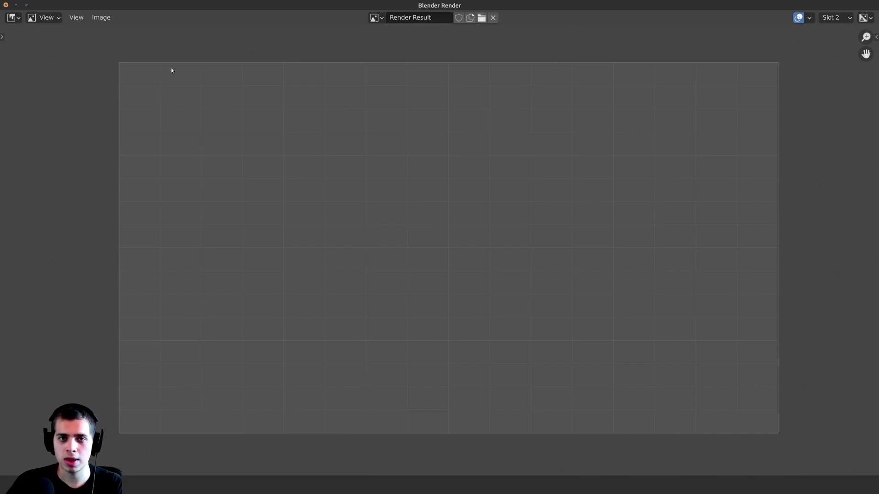
middle_click_drag(491, 209, 439, 216)
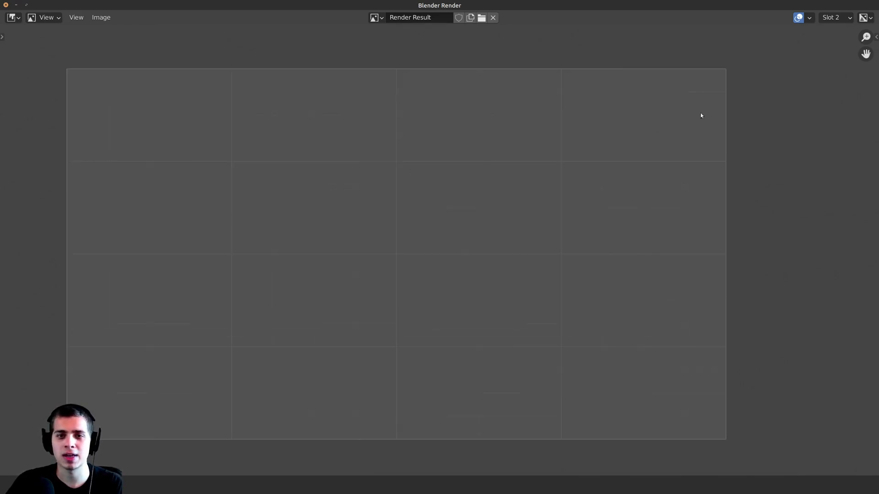
left_click(830, 17)
left_click(825, 30)
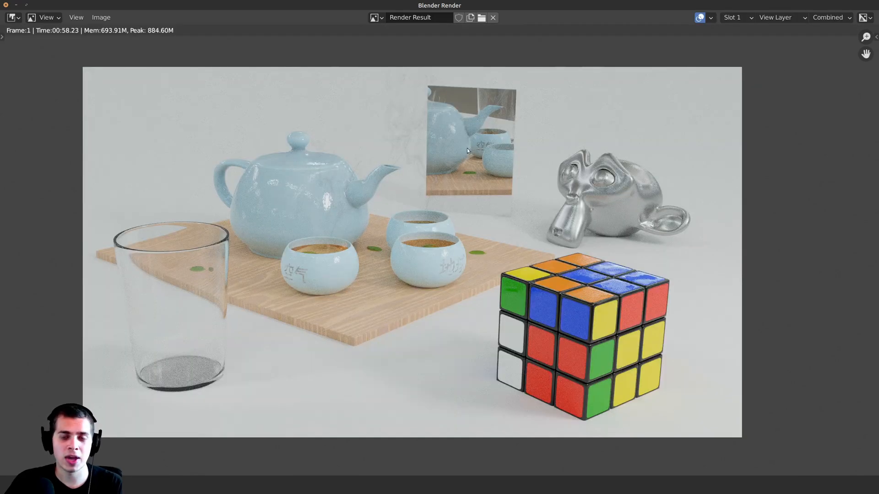
Check the teacups in the render up close, then cycle through the render slots to Slot 5 and return to Slot 1.
scroll(414, 173, "up", 5)
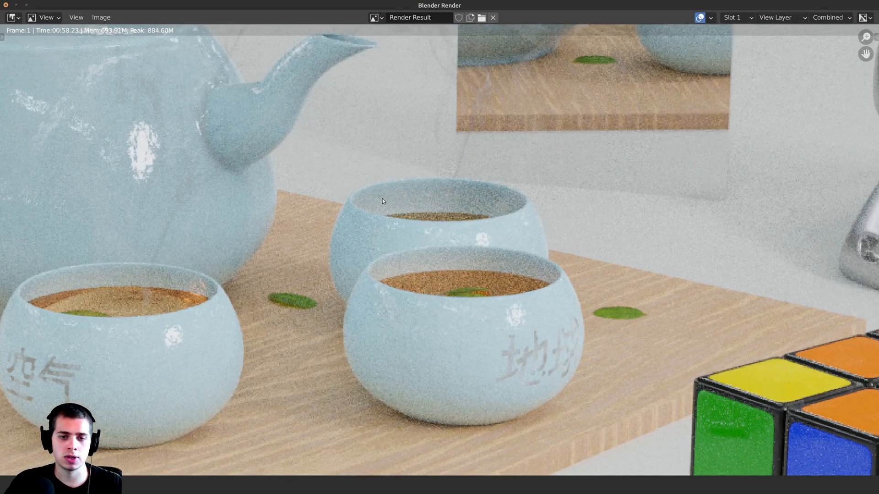
scroll(383, 211, "down", 5)
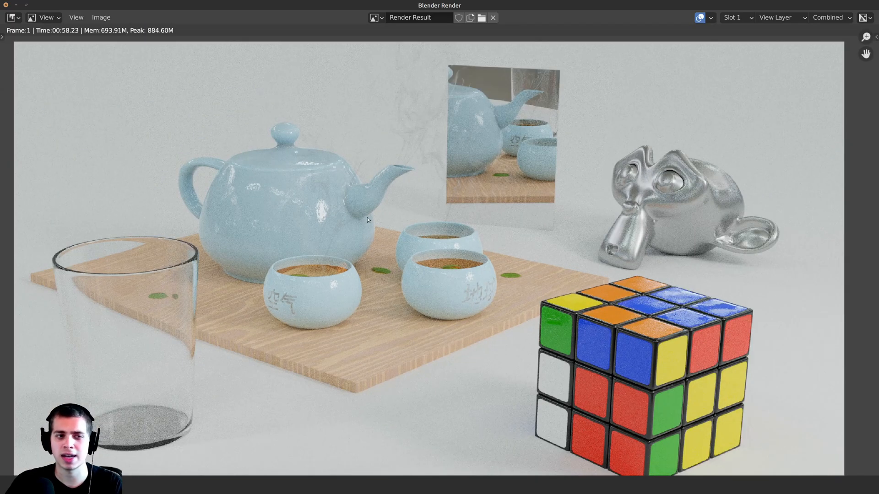
middle_click_drag(283, 122, 295, 117)
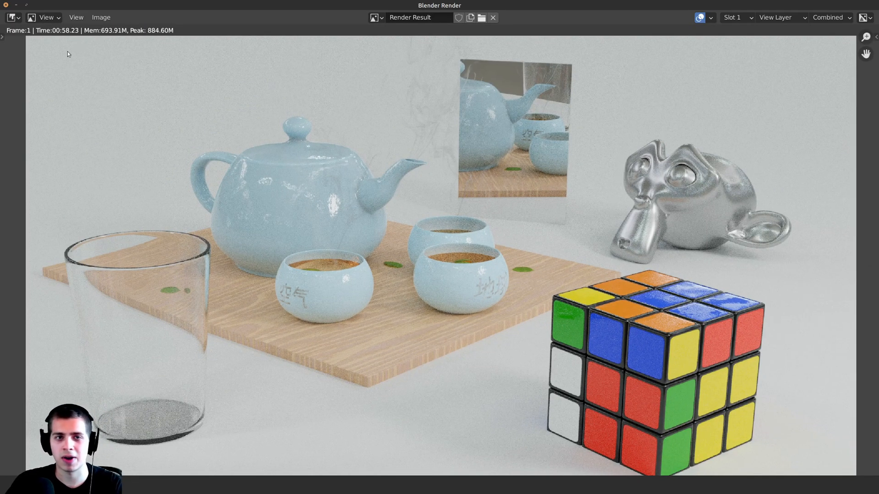
middle_click_drag(329, 55, 322, 52)
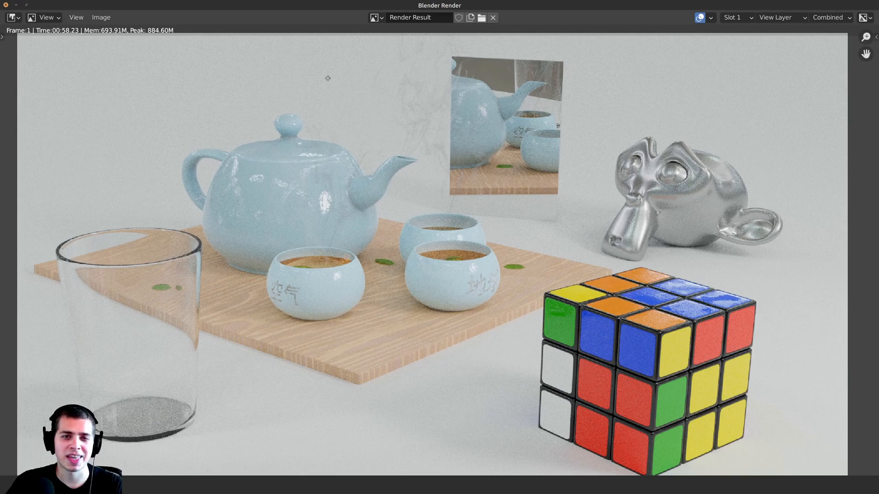
middle_click_drag(351, 97, 356, 96)
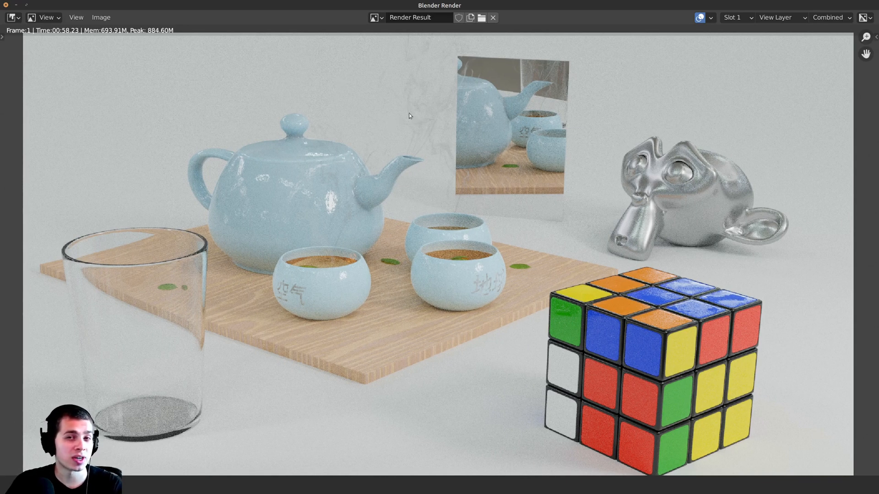
middle_click_drag(413, 113, 422, 115)
left_click(735, 17)
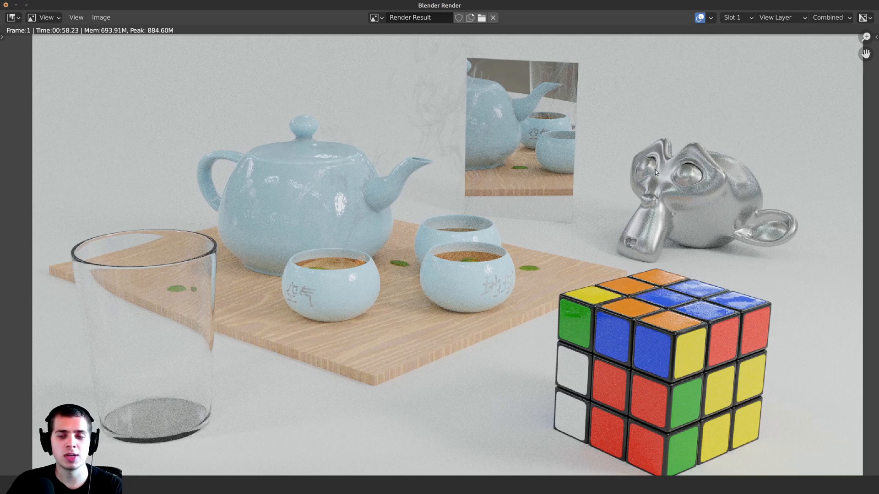
key("j")
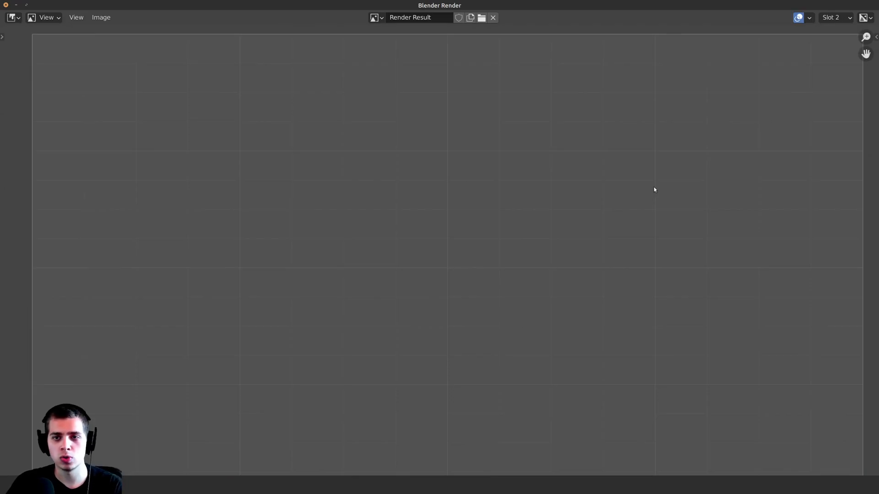
left_click(830, 17)
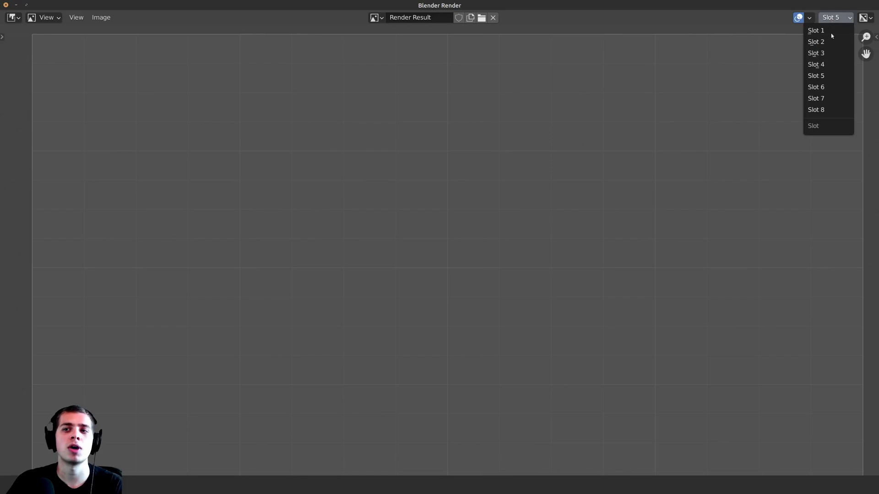
left_click(830, 30)
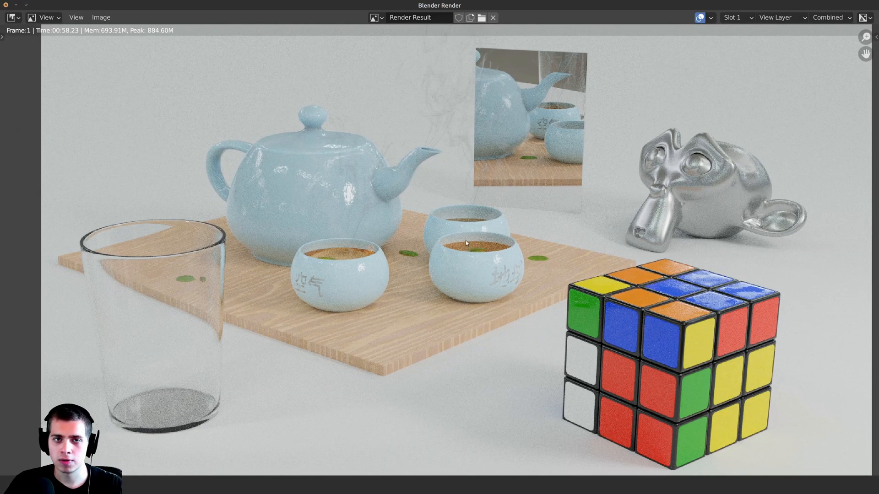
Close the render window and return to the 3D scene in the camera view.
middle_click_drag(446, 177, 420, 184)
key("Escape")
scroll(441, 189, "up", 1)
scroll(441, 190, "down", 3)
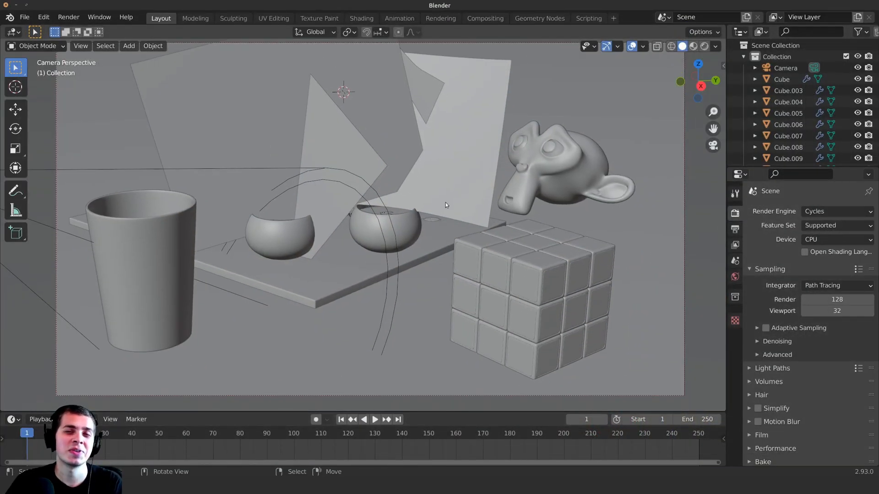
middle_click_drag(476, 230, 478, 234, "shift")
middle_click_drag(345, 235, 362, 251, "shift")
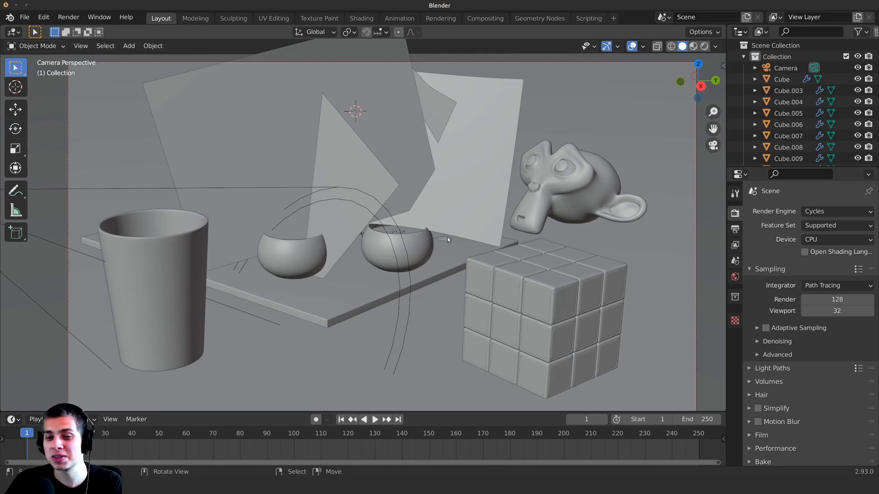
left_click(807, 239)
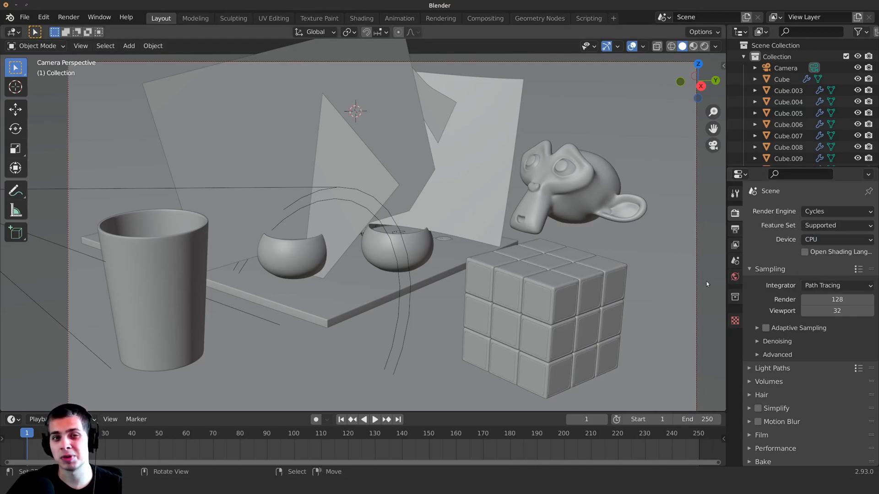
left_click(811, 241)
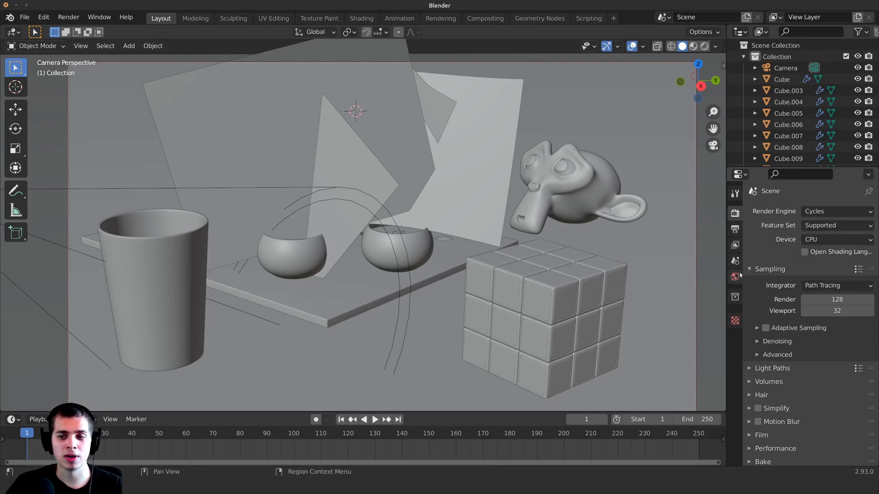
left_click(813, 242)
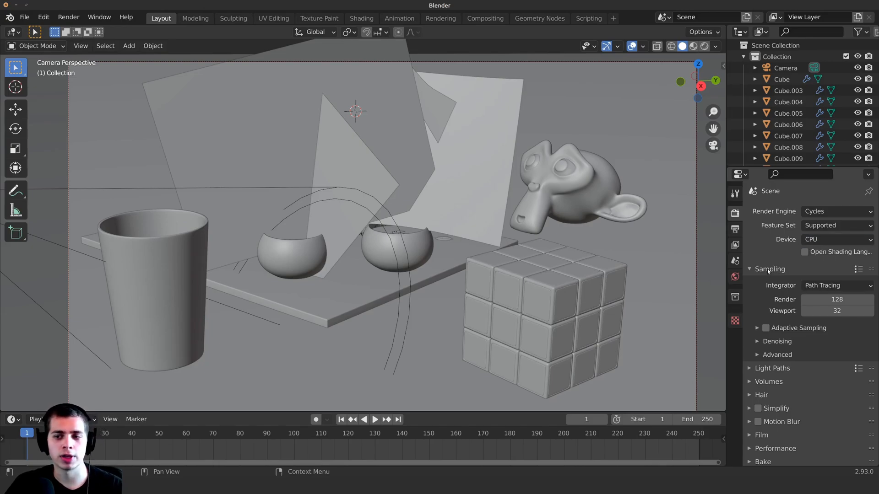
left_click(814, 241)
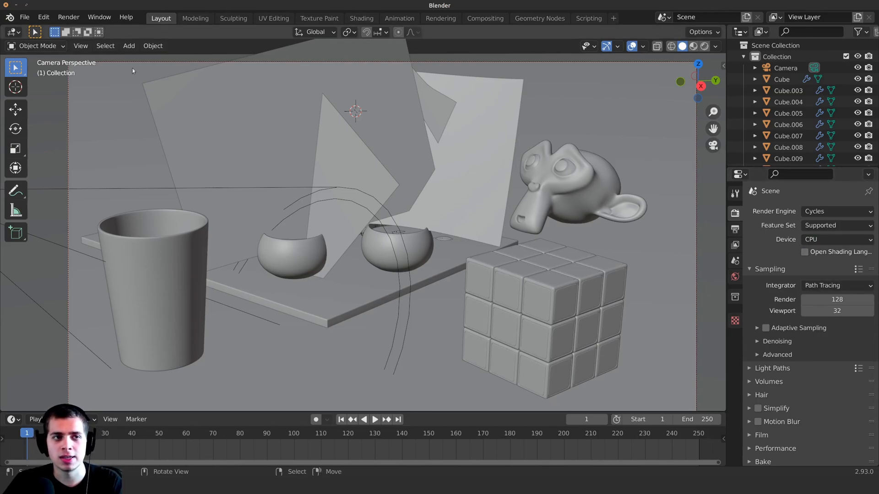
Open the System preferences at the Cycles Render Devices settings and move the preferences window to the middle of the screen.
left_click(45, 19)
left_click(67, 179)
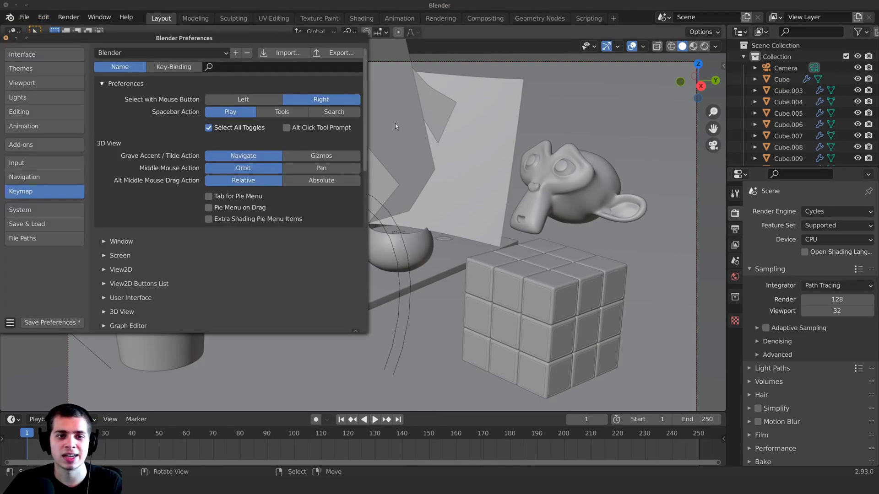
left_click_drag(273, 42, 499, 65)
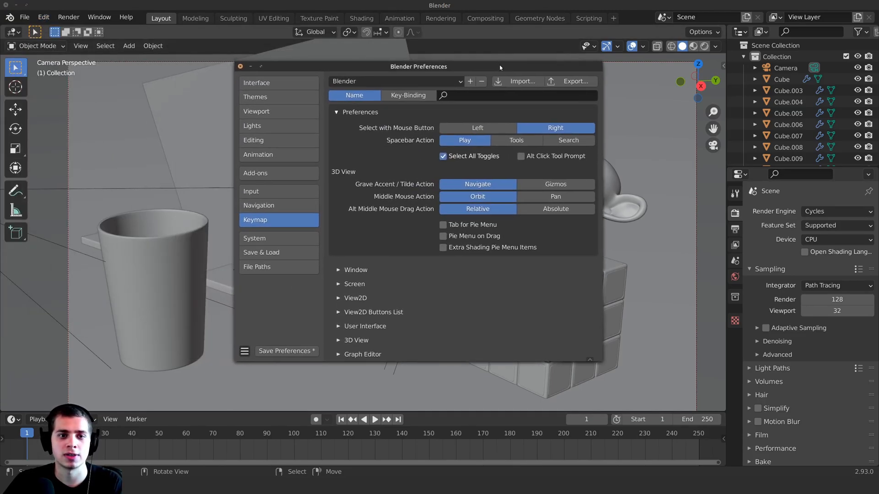
left_click(269, 239)
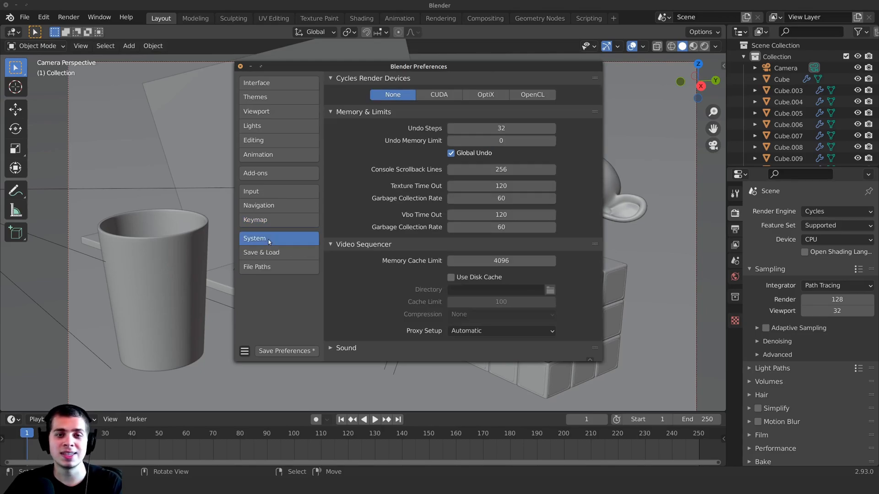
left_click(343, 82)
left_click(339, 78)
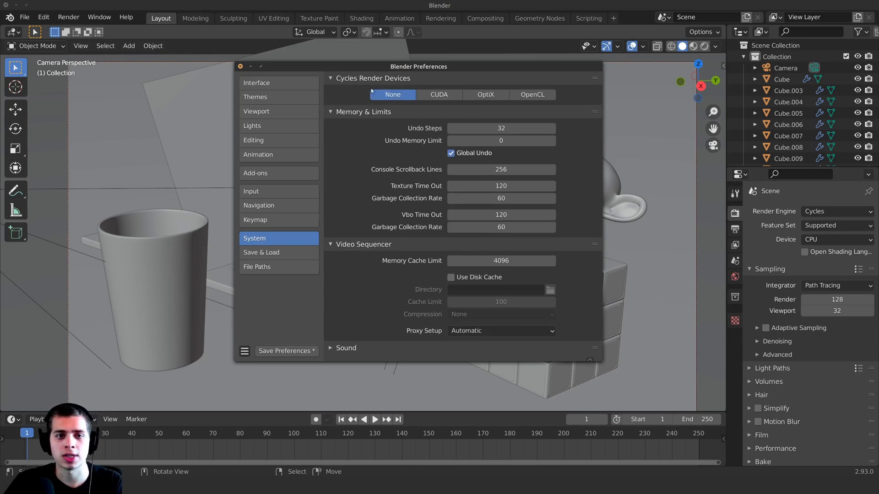
Compare the hardware offered for Cycles rendering under the CUDA, OptiX and OpenCL device types.
left_click(439, 94)
left_click(486, 94)
left_click(515, 95)
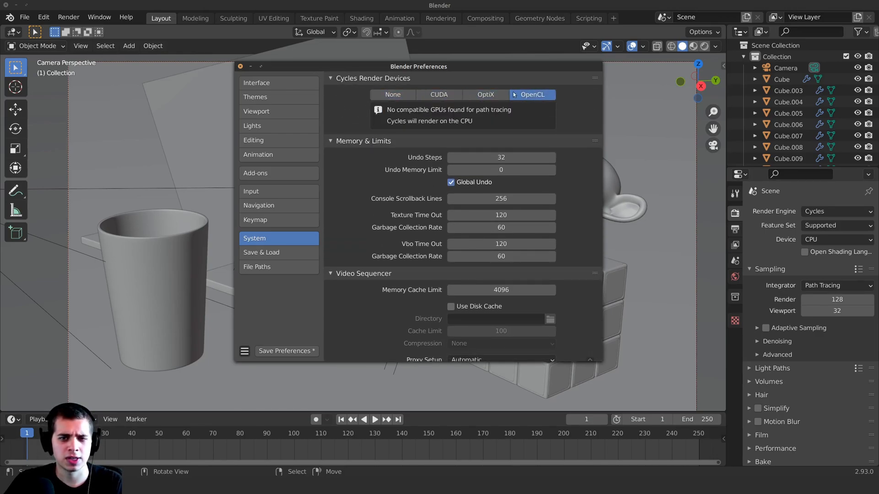
left_click(492, 96)
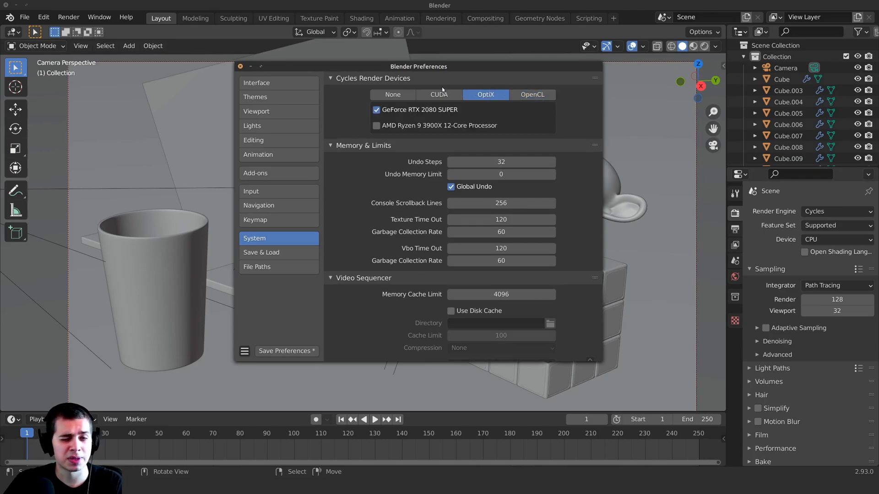
left_click(437, 94)
left_click(485, 95)
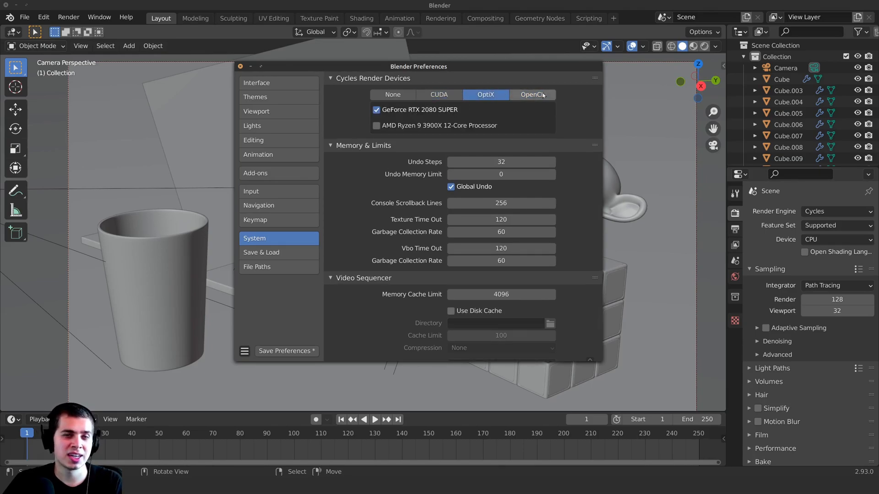
left_click(531, 94)
left_click(495, 94)
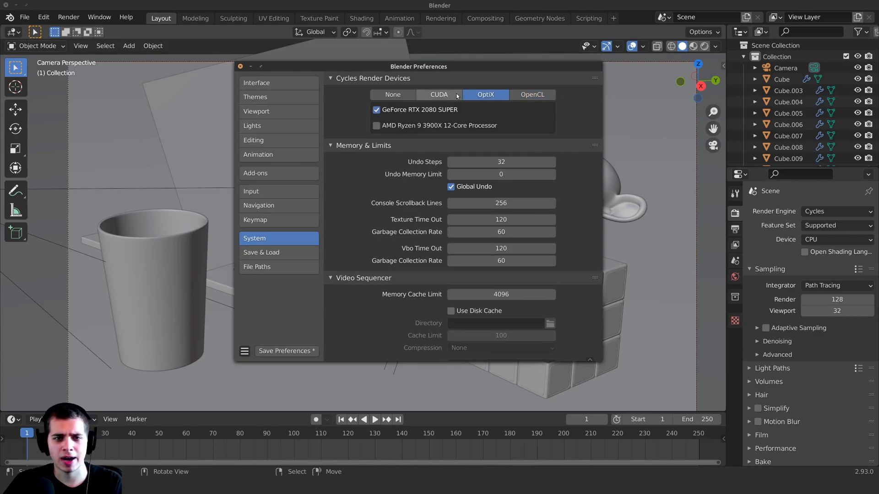
left_click(533, 95)
left_click(499, 94)
left_click(439, 95)
left_click(531, 94)
left_click(441, 94)
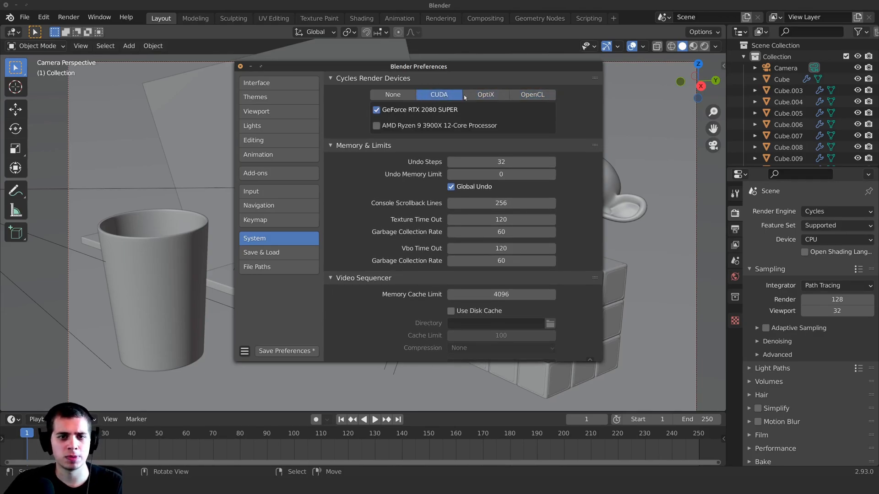
left_click(485, 95)
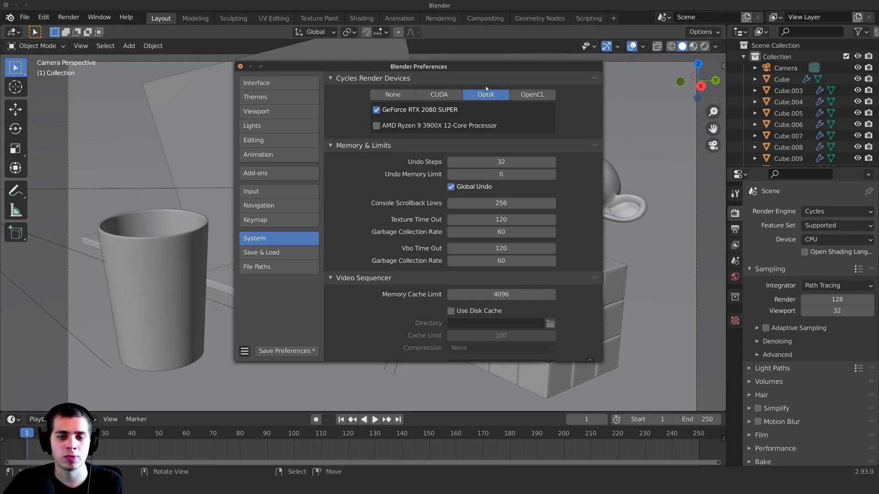
left_click(451, 95)
left_click(474, 94)
left_click(518, 94)
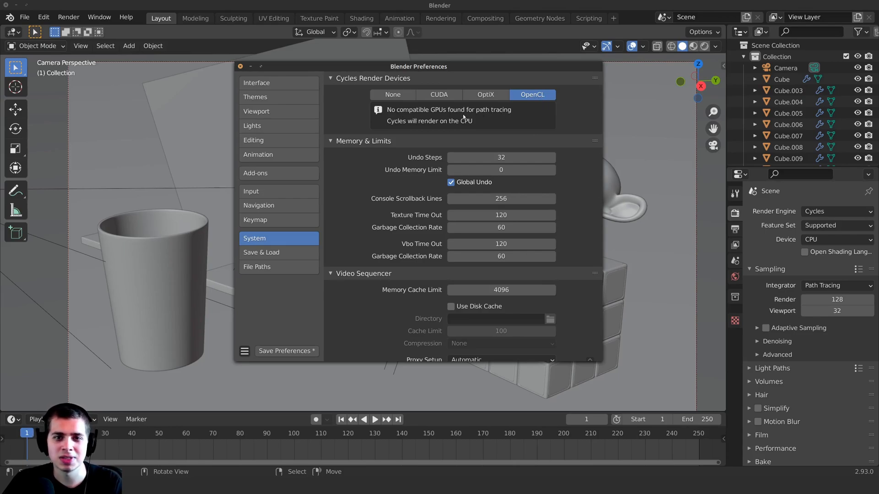
Choose OptiX as the Cycles render device type, close the preferences, and set the scene's render device to GPU Compute.
left_click(485, 94)
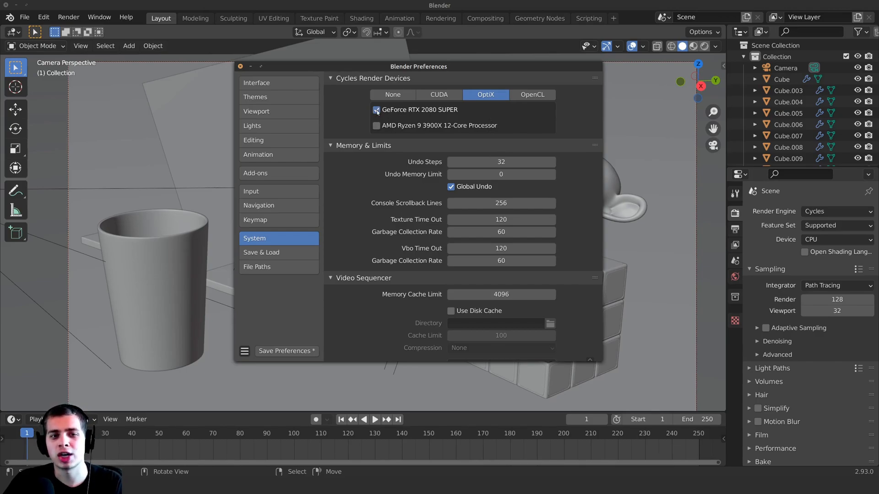
left_click(240, 66)
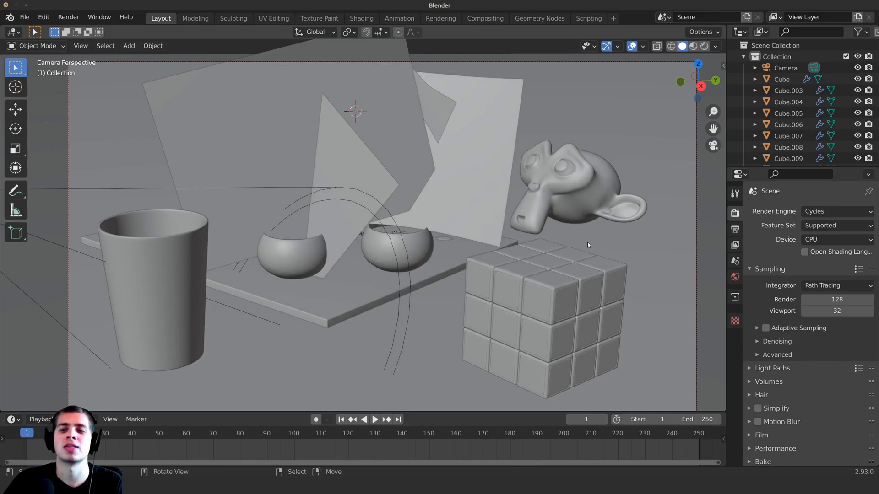
left_click(817, 240)
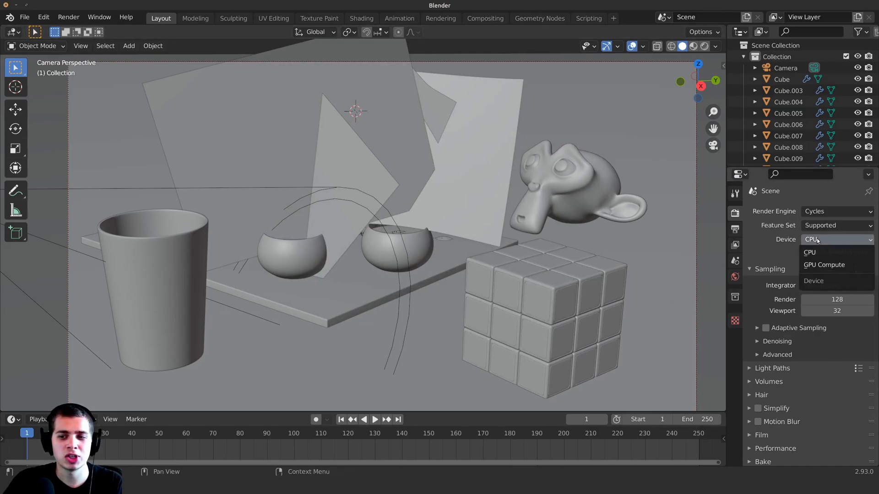
left_click(819, 265)
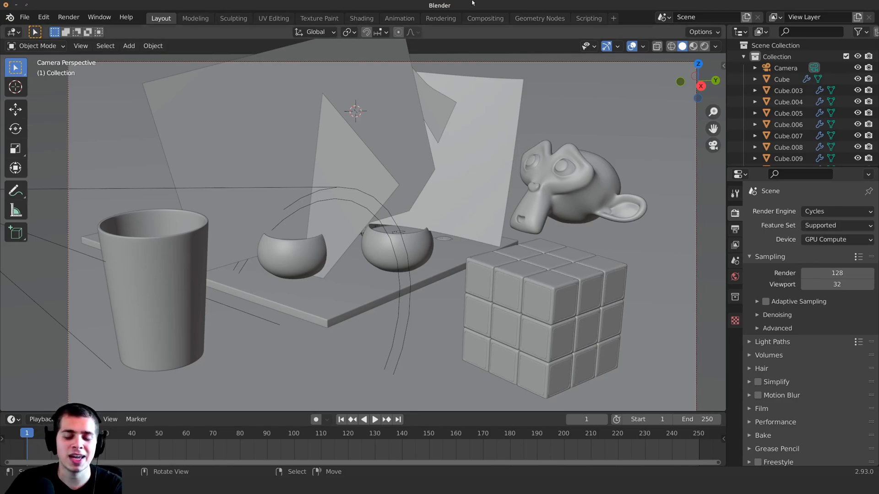
Bring up the render result, switch it to the empty Slot 2, and render the scene into that slot.
key("F12")
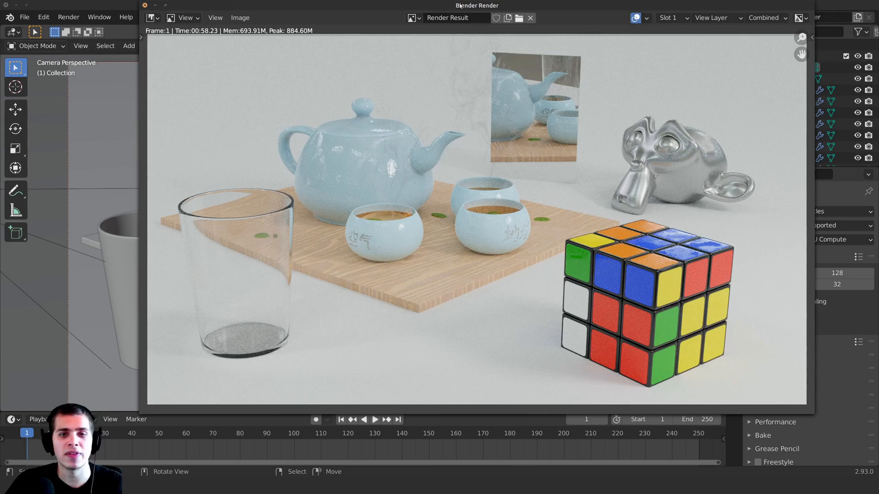
left_click_drag(455, 4, 432, 38)
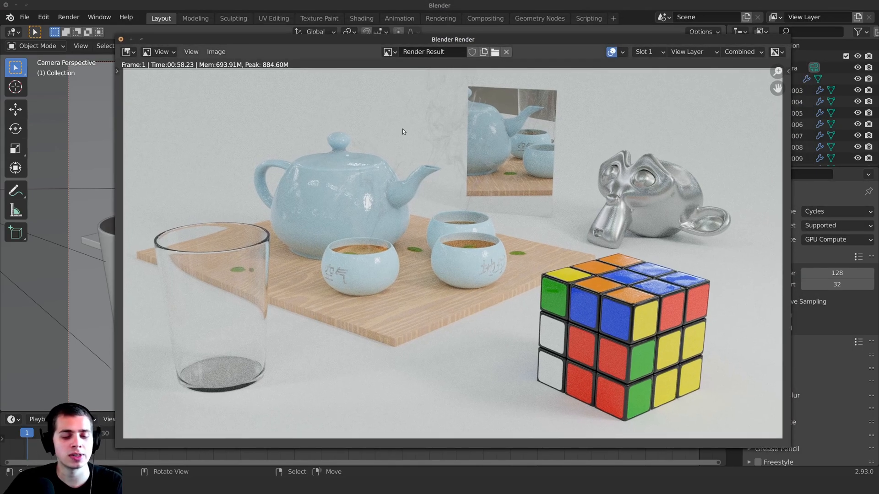
key("j")
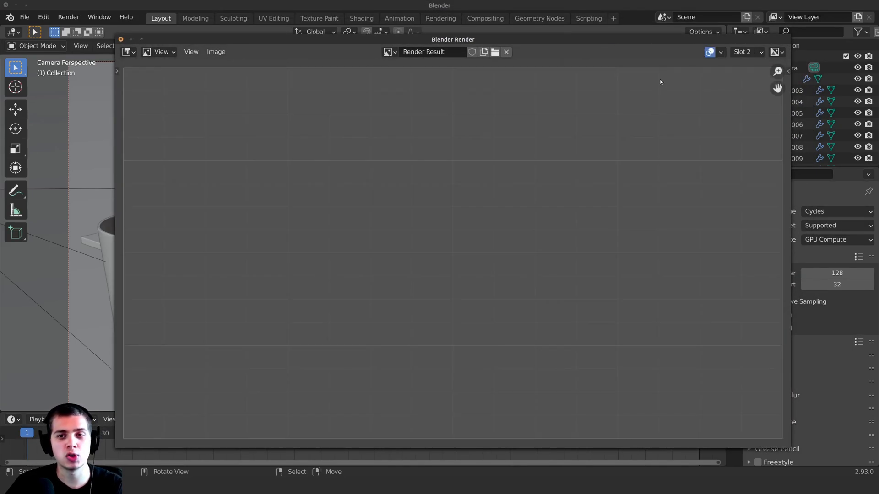
left_click(742, 52)
left_click(742, 52)
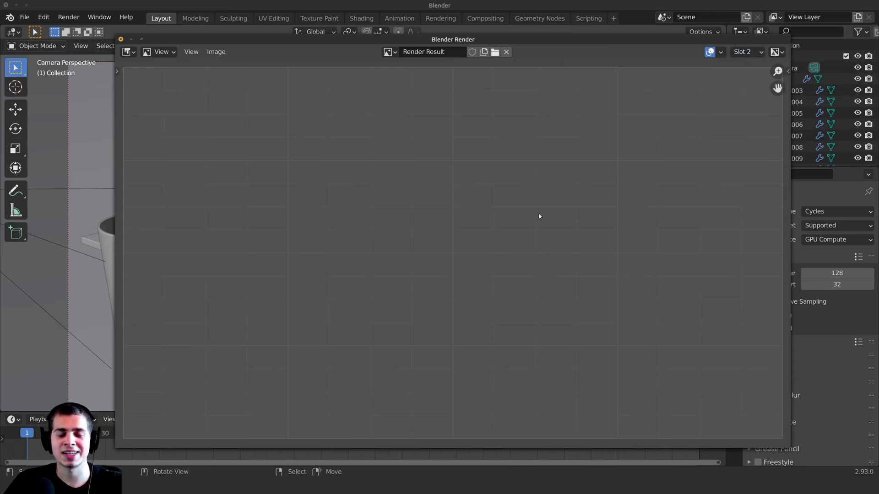
key("F12")
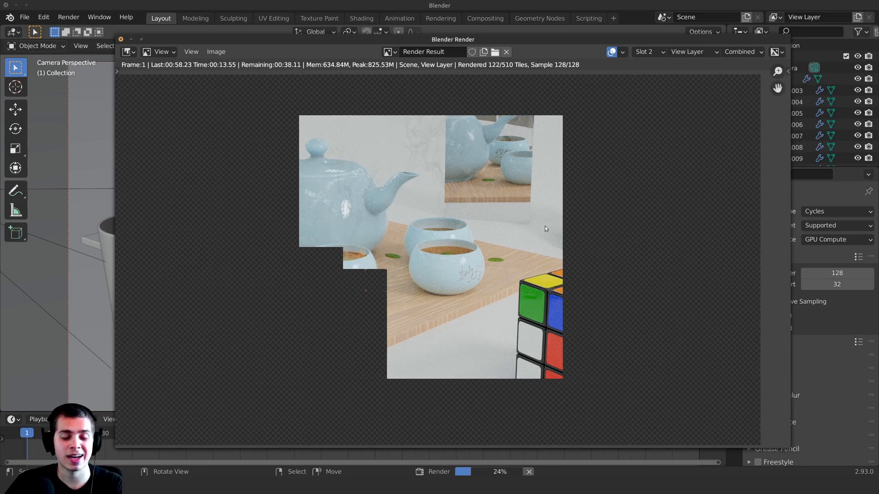
Compare the ongoing Slot 2 render with Slot 1, checking the noise on the teacups up close.
key("j")
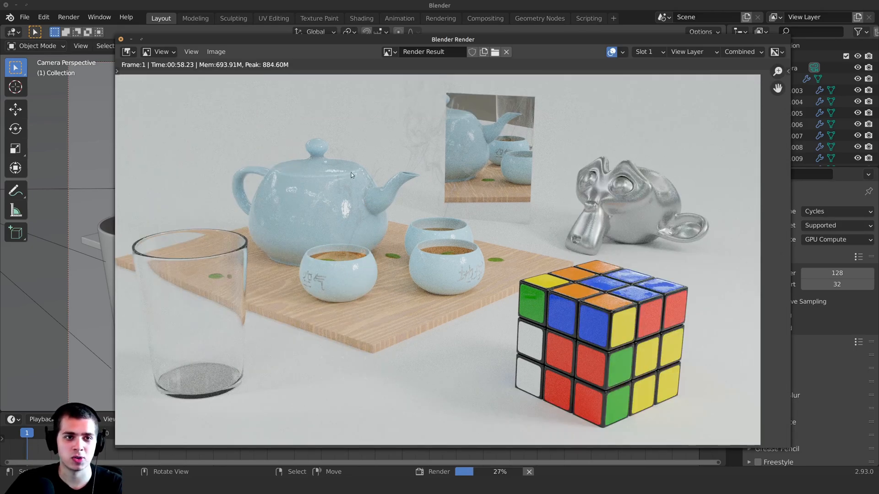
key("j")
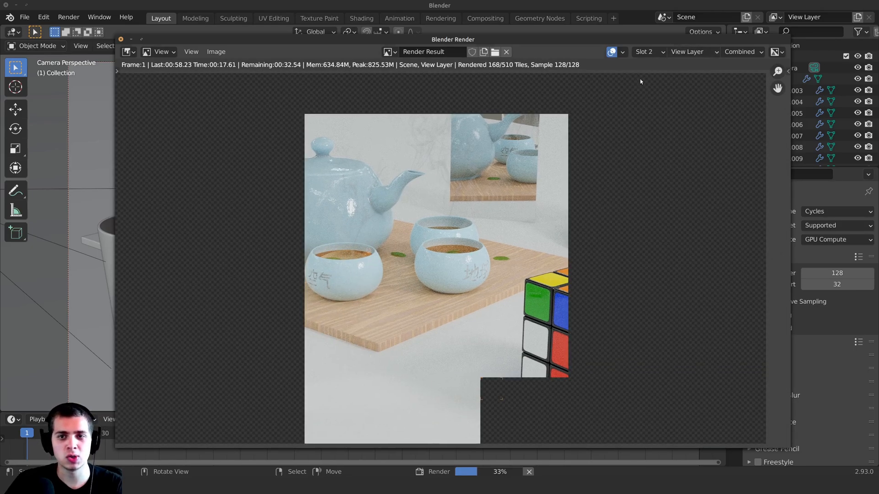
key("j")
key("j")
scroll(452, 252, "up", 5)
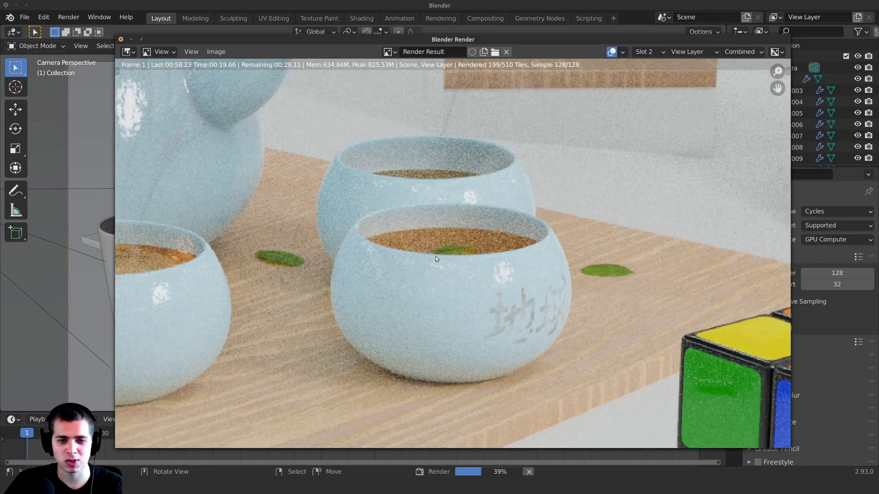
scroll(490, 227, "down", 5)
key("j")
scroll(522, 246, "up", 8)
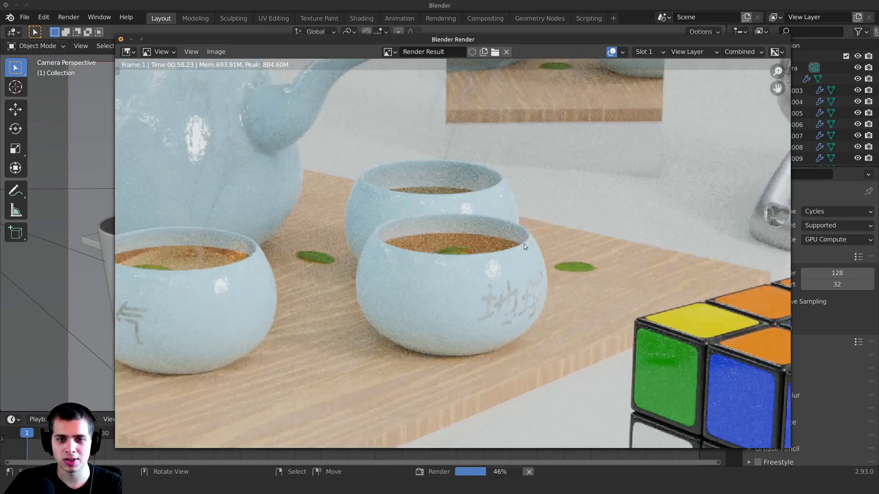
key("j")
scroll(490, 220, "down", 4)
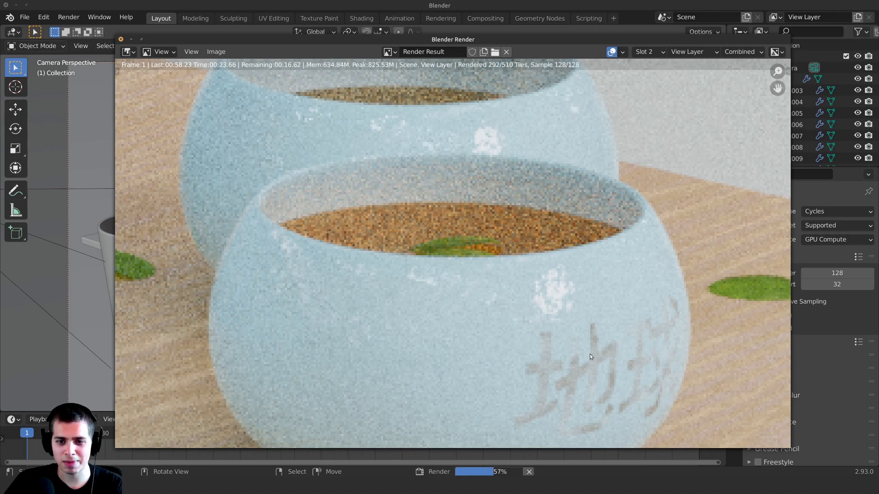
scroll(402, 281, "down", 2)
middle_click_drag(402, 279, 328, 281)
scroll(451, 254, "up", 4)
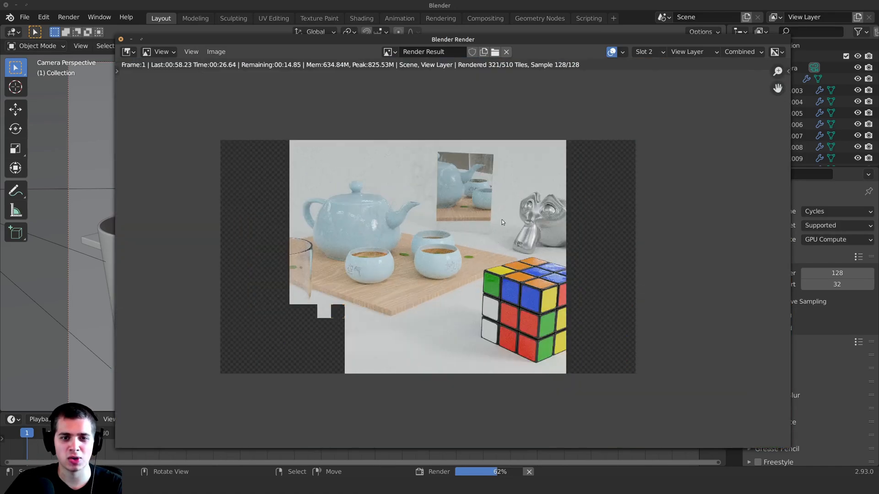
Compare the render times and full images of the finished Slot 2 render and the Slot 1 baseline, ending on Slot 2.
scroll(502, 219, "up", 4)
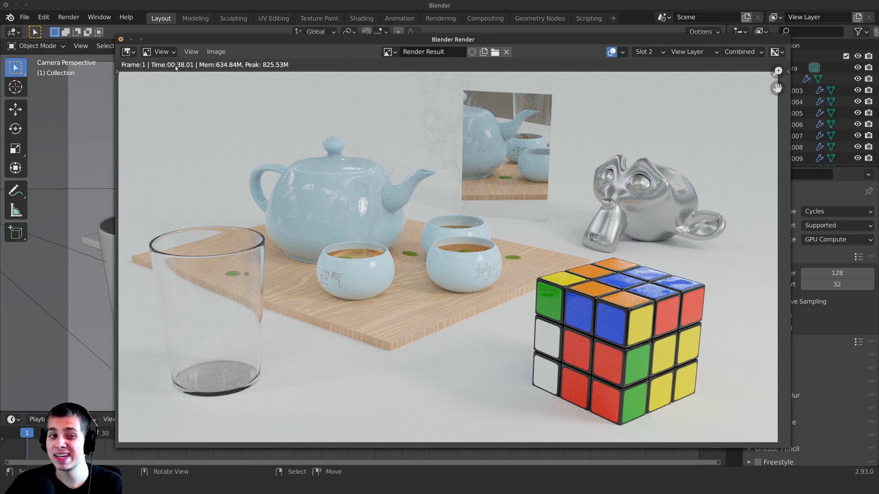
scroll(380, 168, "up", 1)
middle_click_drag(381, 168, 365, 149)
key("j")
middle_click_drag(194, 75, 187, 79)
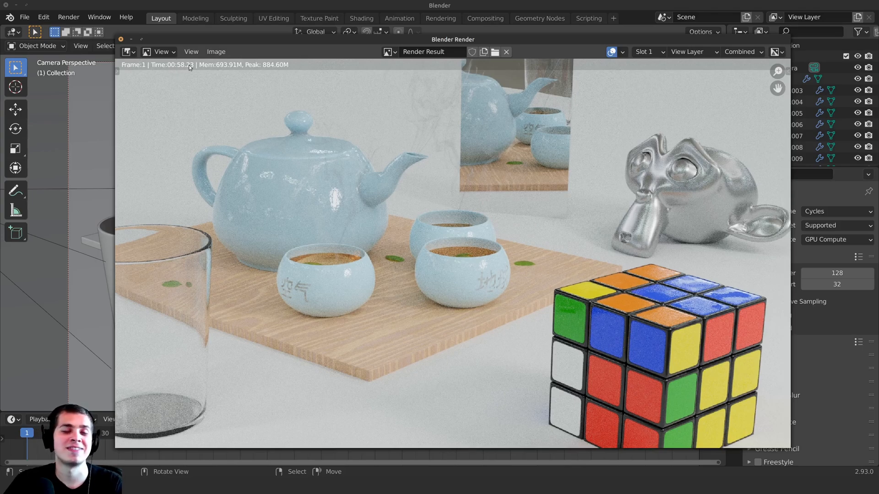
middle_click_drag(245, 98, 197, 99)
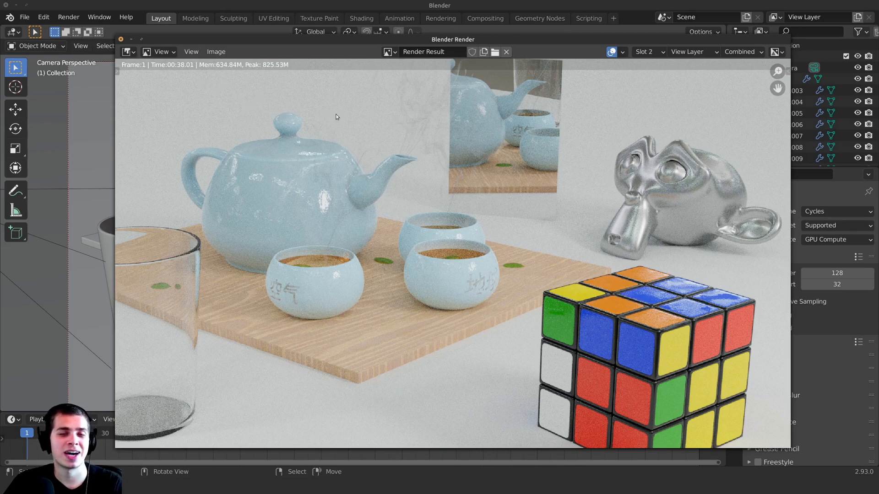
scroll(333, 119, "down", 1)
middle_click_drag(233, 110, 240, 109)
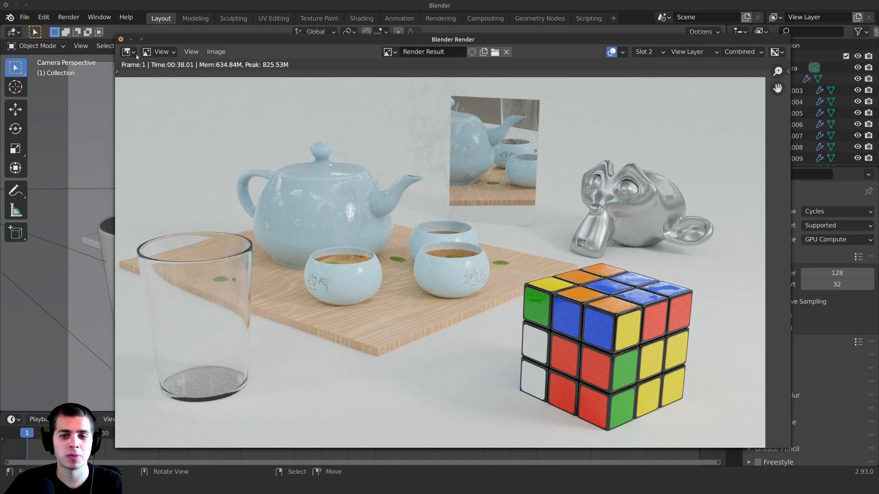
Close the render result and enable the AMD Ryzen 9 3900X processor alongside the graphics card as an OptiX render device in the preferences.
left_click(119, 37)
left_click(40, 18)
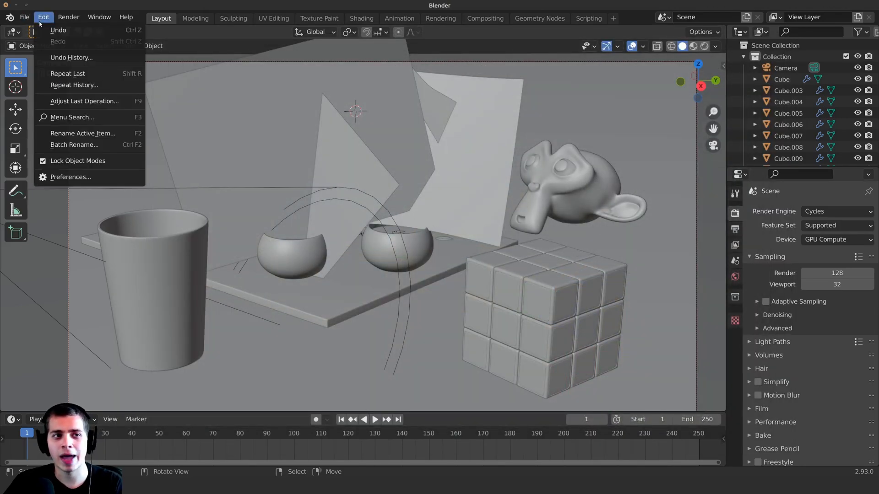
left_click(64, 178)
left_click_drag(192, 41, 455, 62)
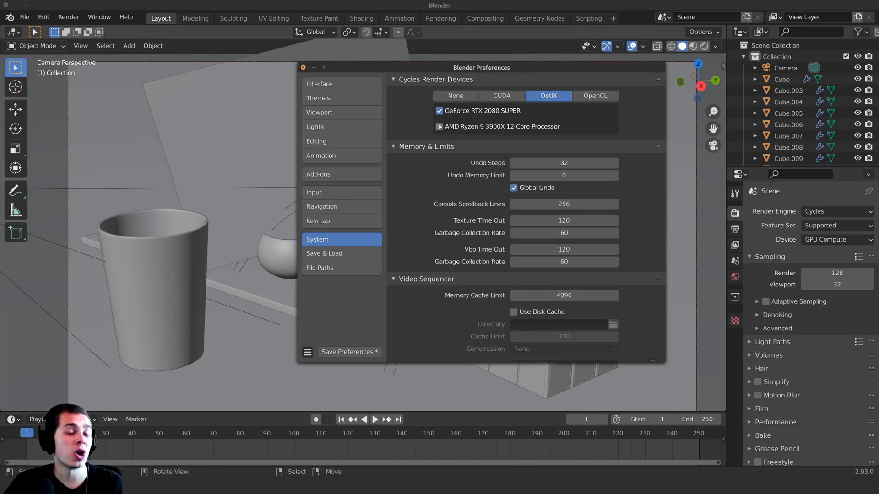
left_click(439, 127)
left_click_drag(456, 68, 444, 75)
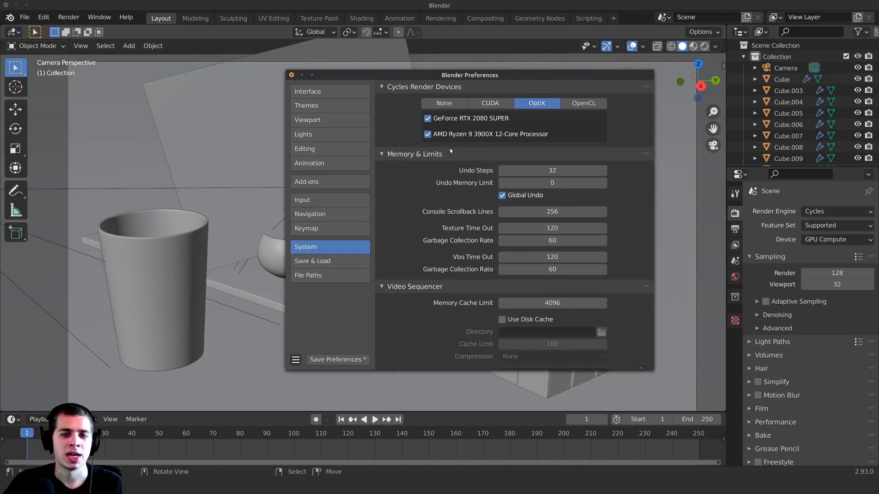
Look through the devices offered under CUDA and OpenCL, return to OptiX, and close the preferences.
left_click(502, 103)
left_click(540, 104)
left_click(574, 104)
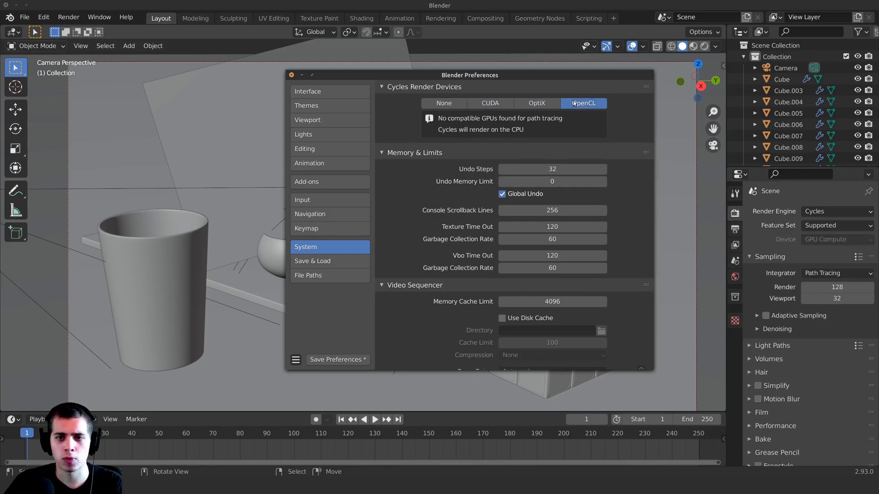
left_click(516, 103)
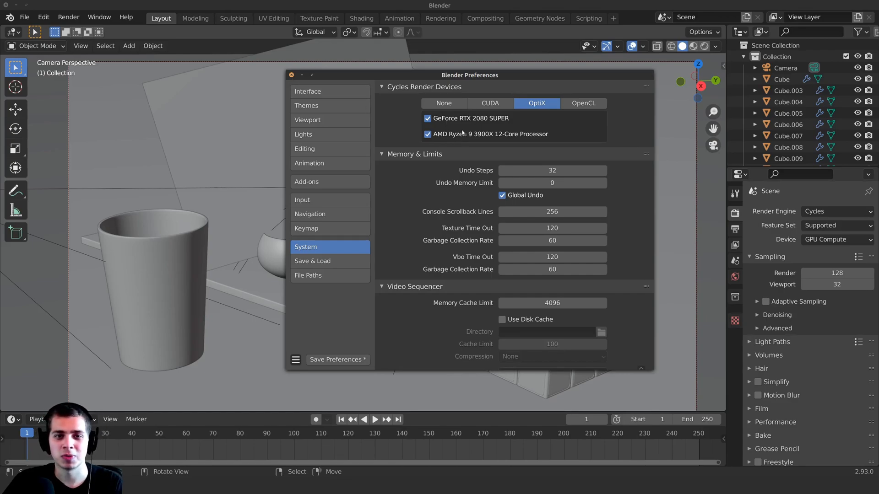
left_click(291, 75)
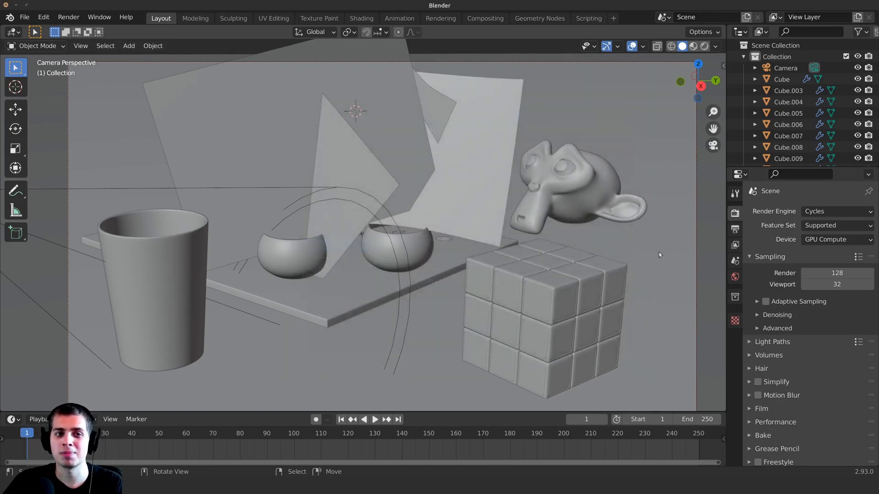
Bring up the render result, switch it to the empty Slot 3, render the scene into it, and maximize the render window.
left_click(818, 240)
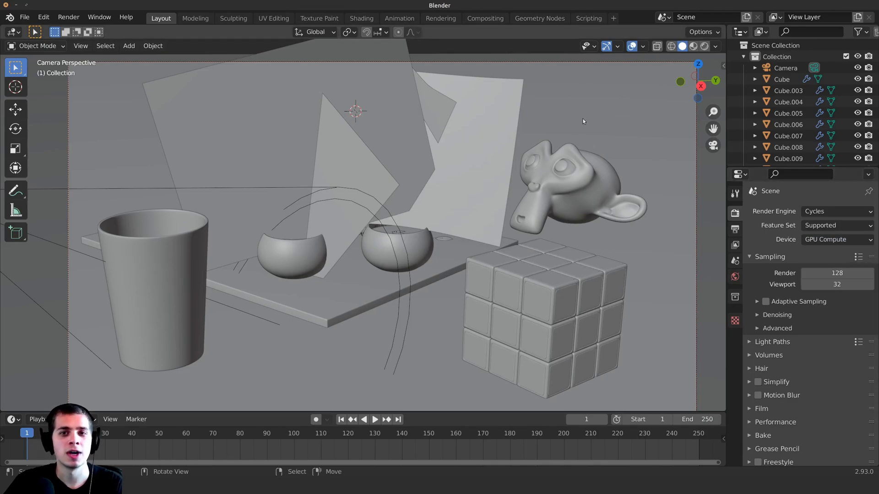
middle_click_drag(581, 144, 565, 137)
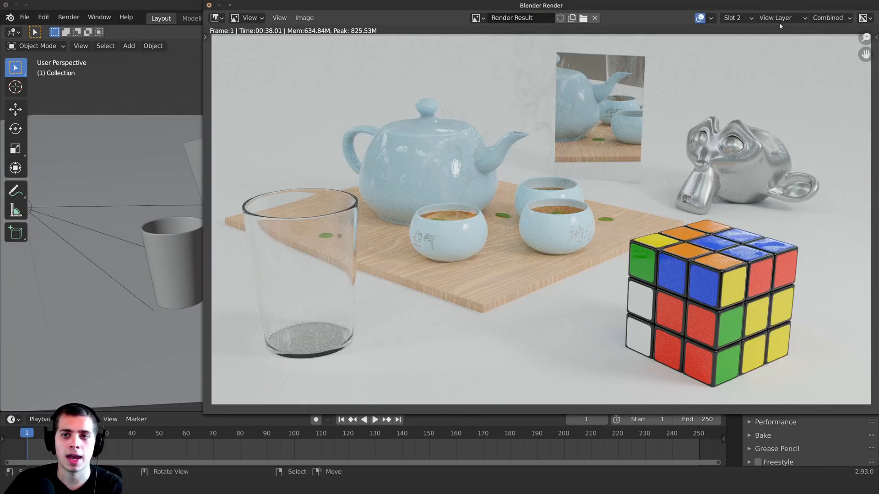
left_click(742, 18)
left_click(737, 53)
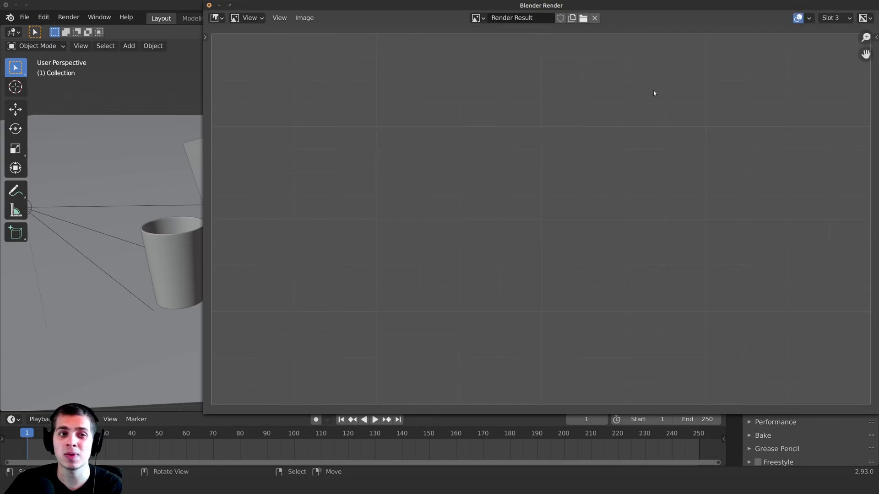
key("F12")
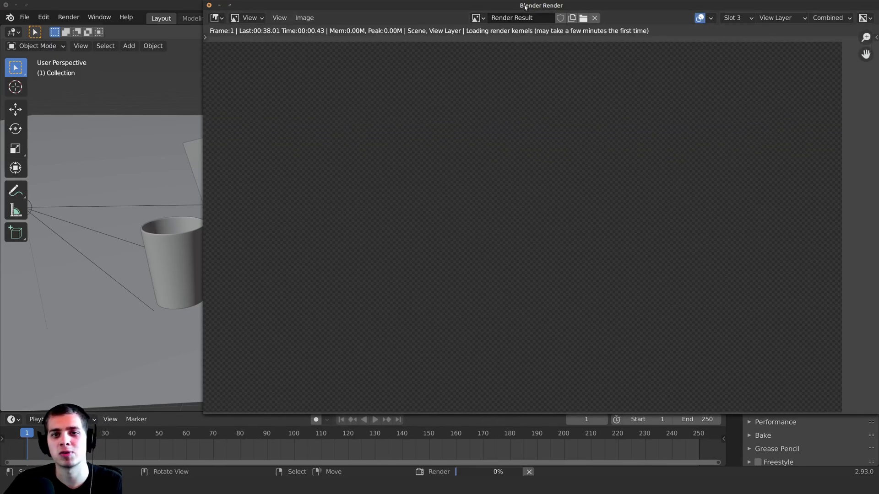
double_click(532, 5)
middle_click_drag(522, 91, 534, 81)
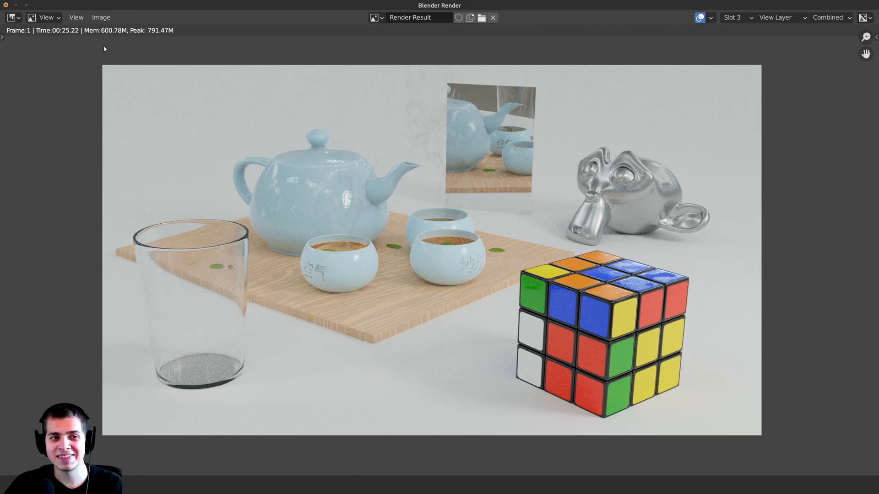
Compare the render times and images of Slot 2 and the finished Slot 3 render, and close the render result.
key("1")
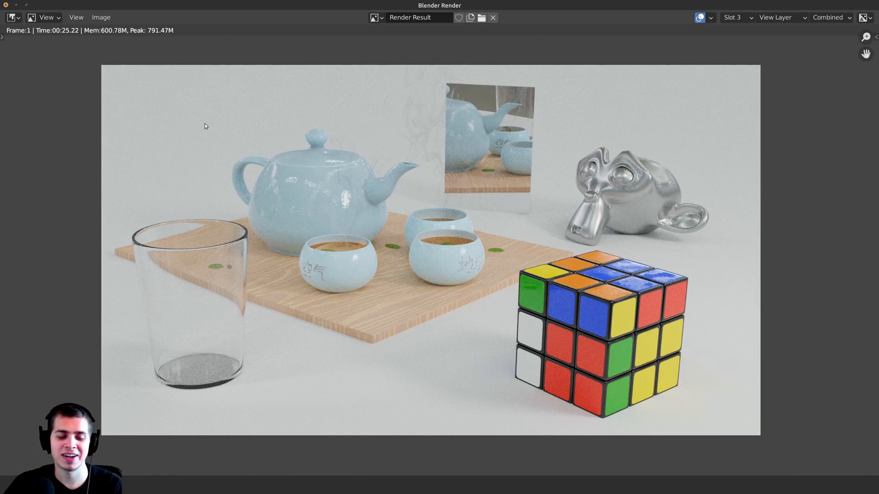
key("2")
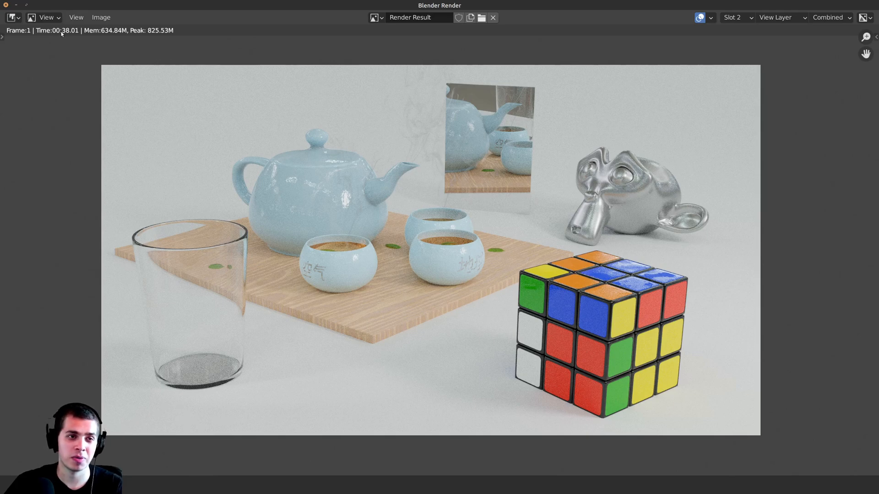
key("3")
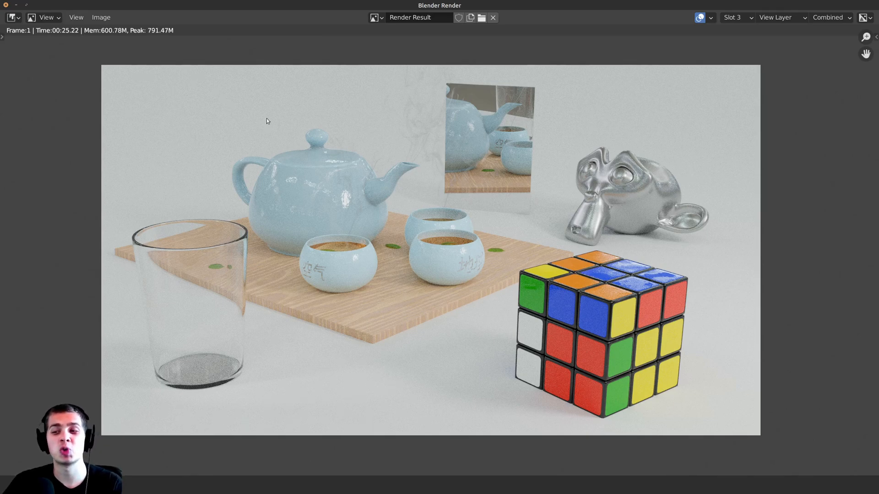
middle_click_drag(630, 171, 644, 172)
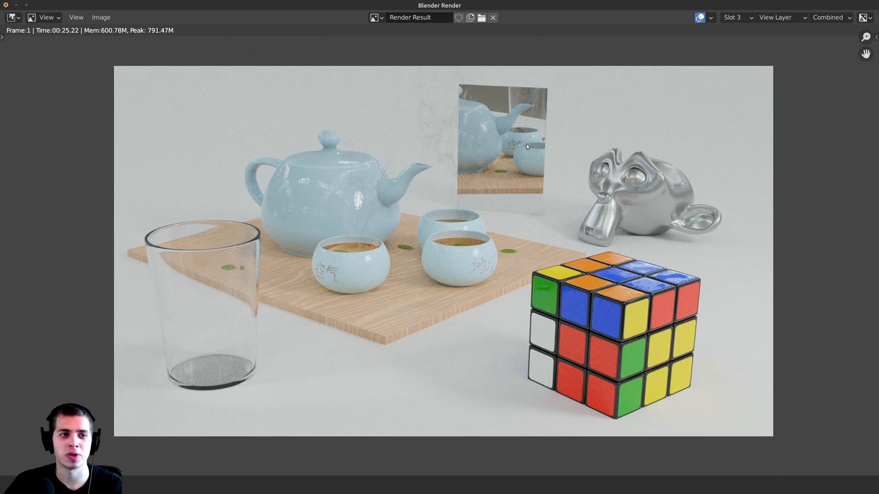
key("Escape")
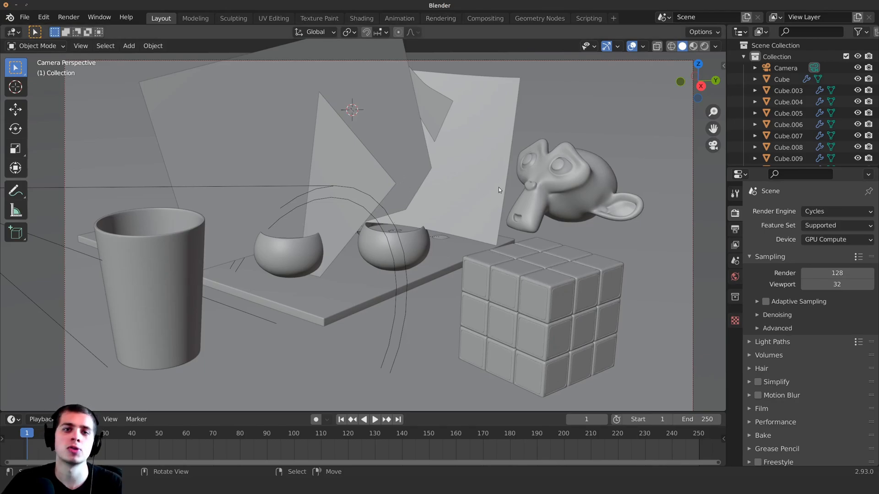
Check the Cycles render device options and keep the scene on GPU Compute.
middle_click_drag(499, 188, 493, 182, "shift")
left_click(824, 240)
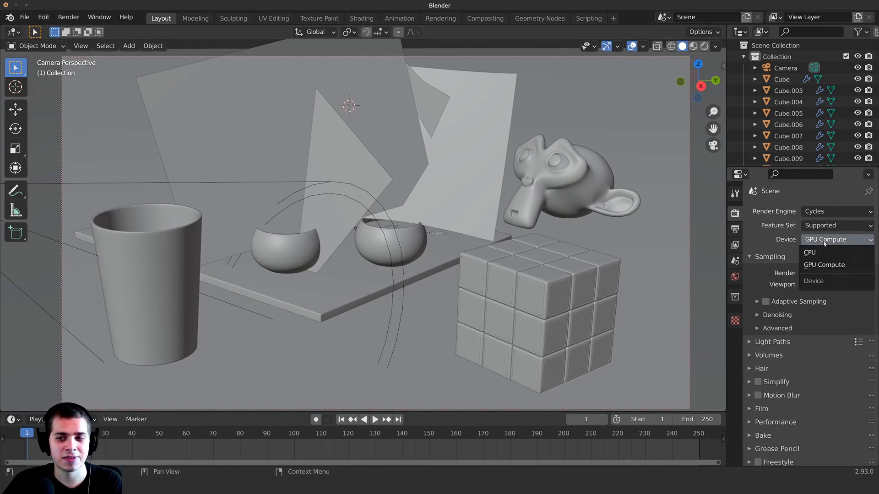
left_click(824, 242)
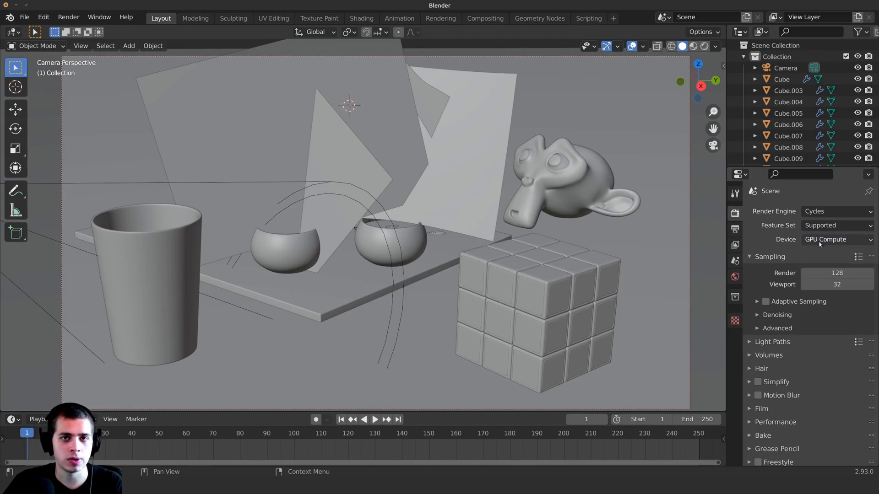
middle_click_drag(492, 167, 496, 166, "shift")
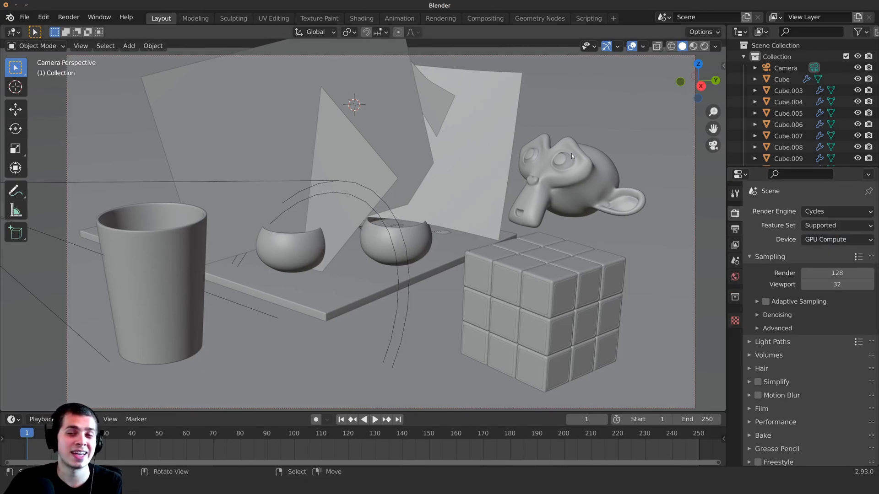
left_click(817, 242)
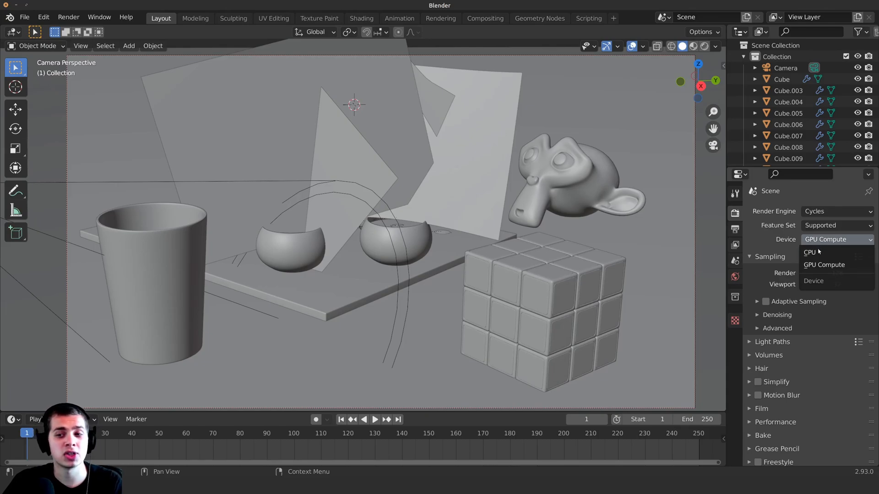
left_click(816, 266)
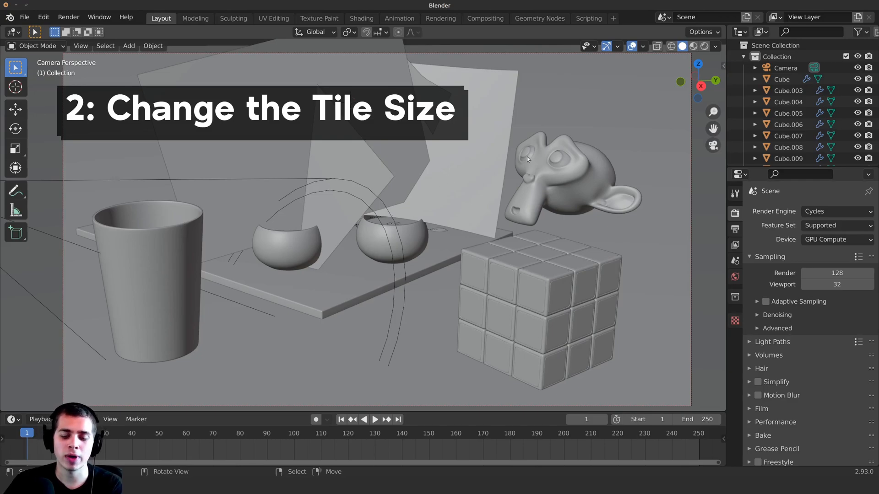
Start another render of the scene in Slot 3 and watch how the image is built up tile by tile.
scroll(500, 127, "up", 2)
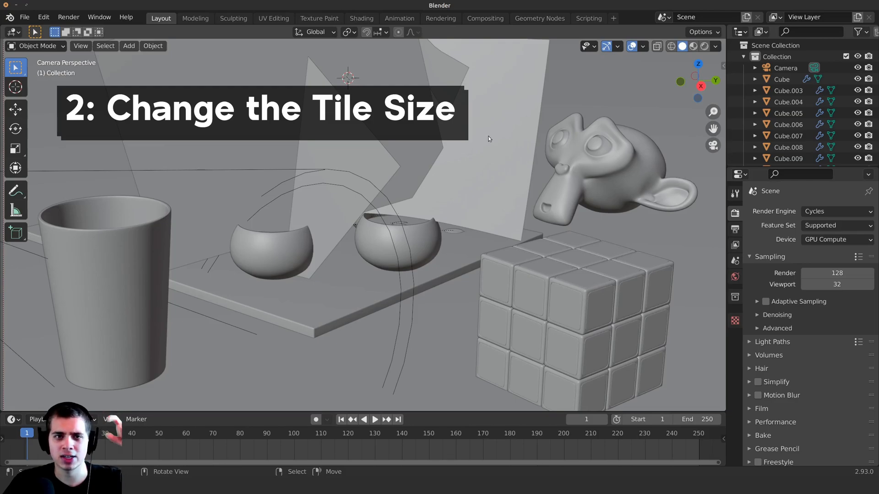
scroll(481, 143, "down", 2)
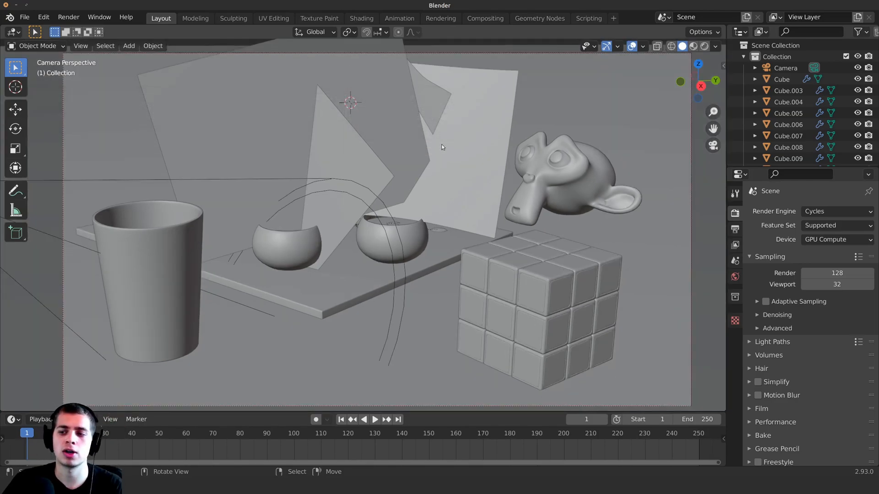
middle_click_drag(490, 145, 484, 147, "shift")
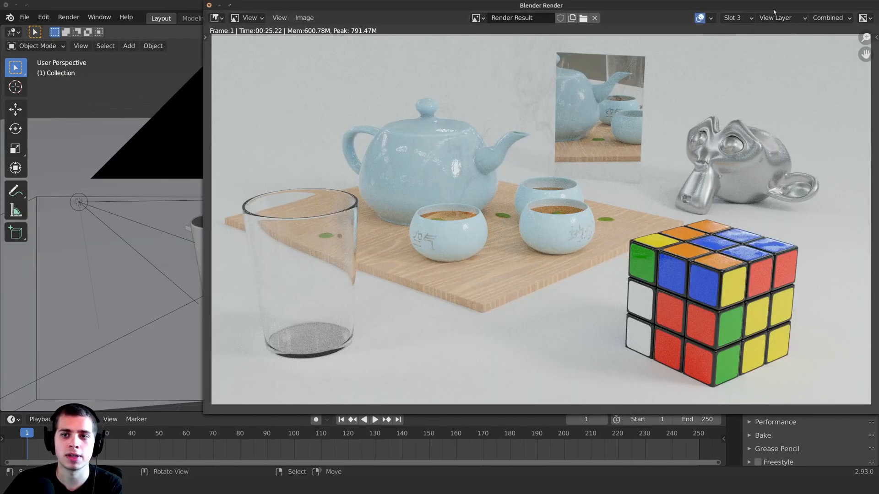
key("F12")
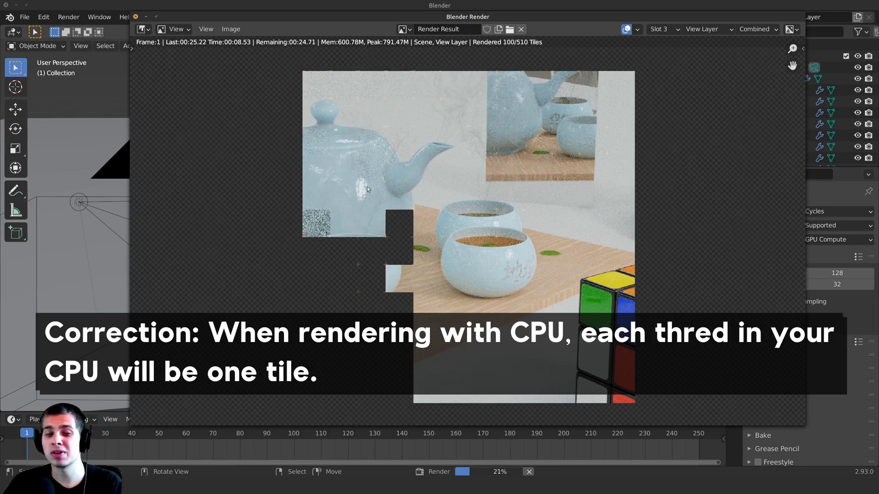
scroll(439, 61, "down", 1)
left_click_drag(445, 17, 440, 2)
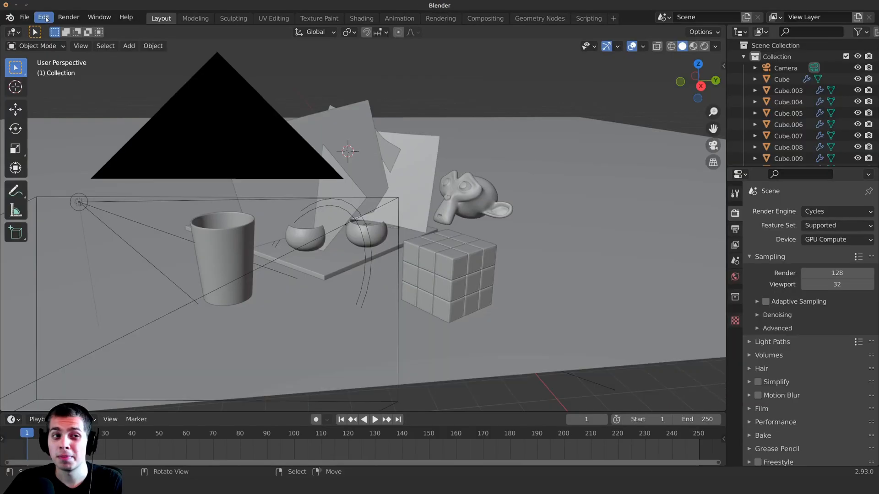
Check which OptiX devices are enabled in the preferences, close them, and start rendering the scene again.
left_click(43, 17)
left_click(71, 178)
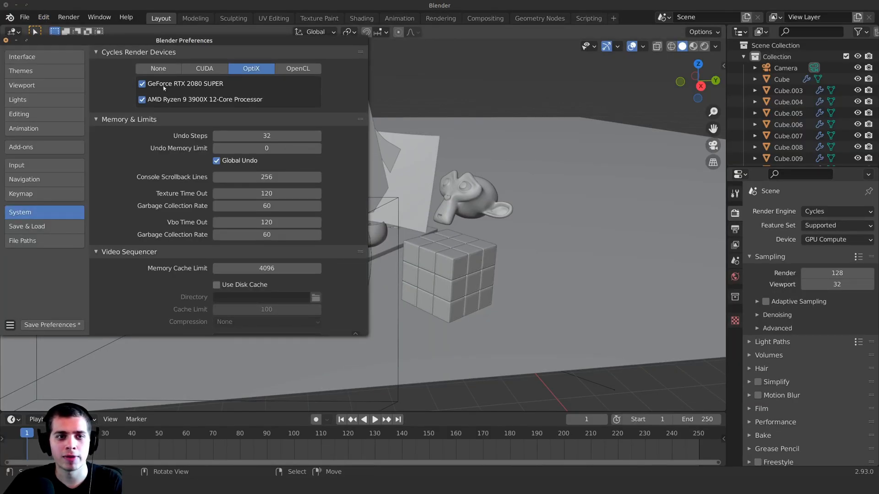
left_click(6, 40)
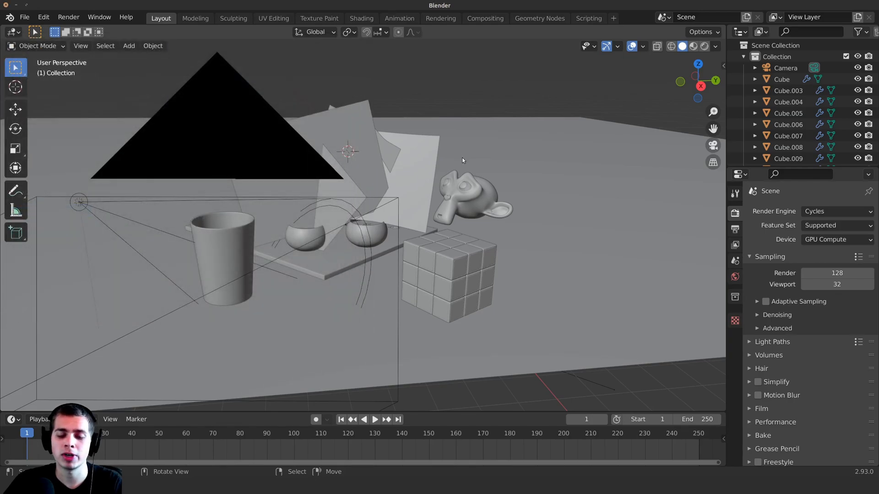
key("F12")
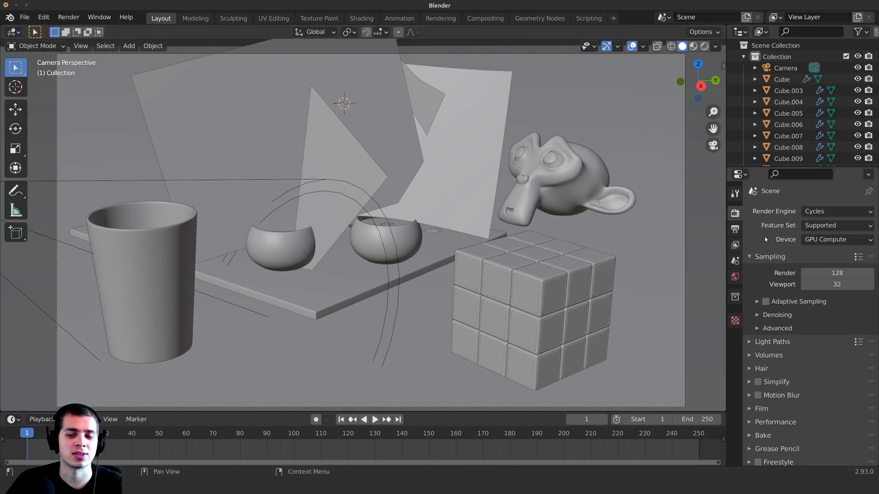
Expand the Performance render settings and examine the tile size and order options in the Tiles section.
scroll(765, 231, "down", 1)
left_click(750, 406)
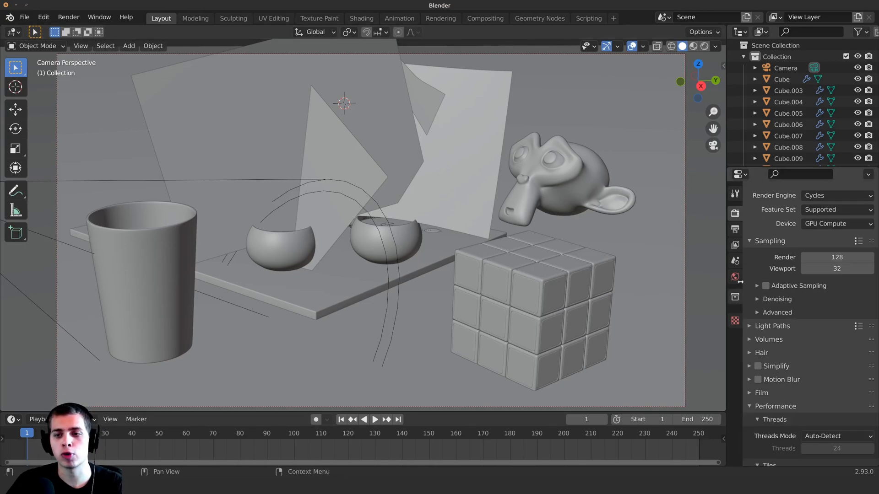
scroll(817, 319, "down", 10)
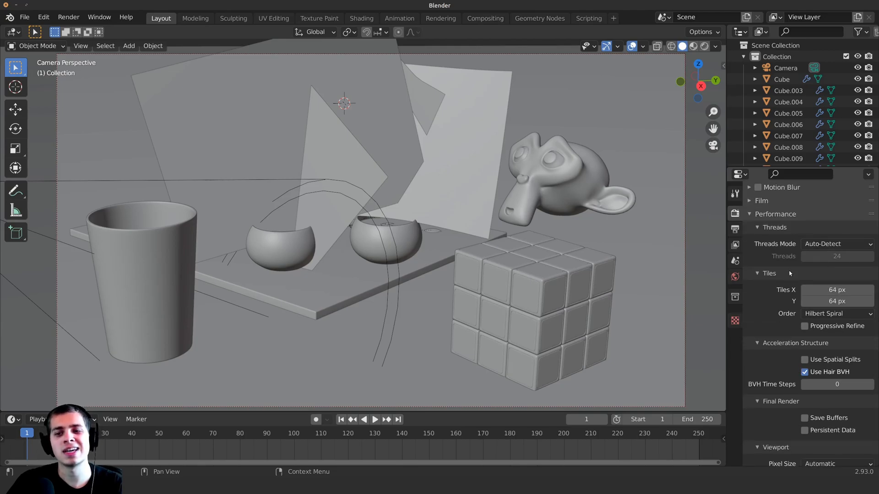
left_click(769, 273)
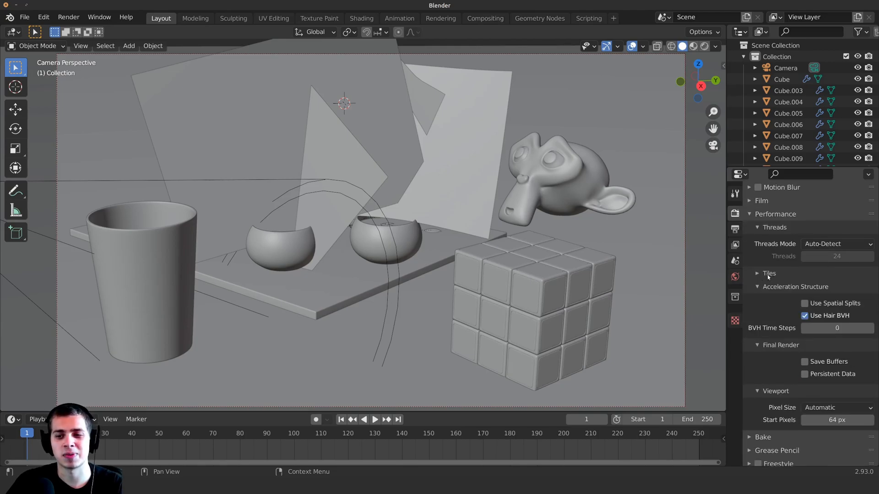
left_click(767, 275)
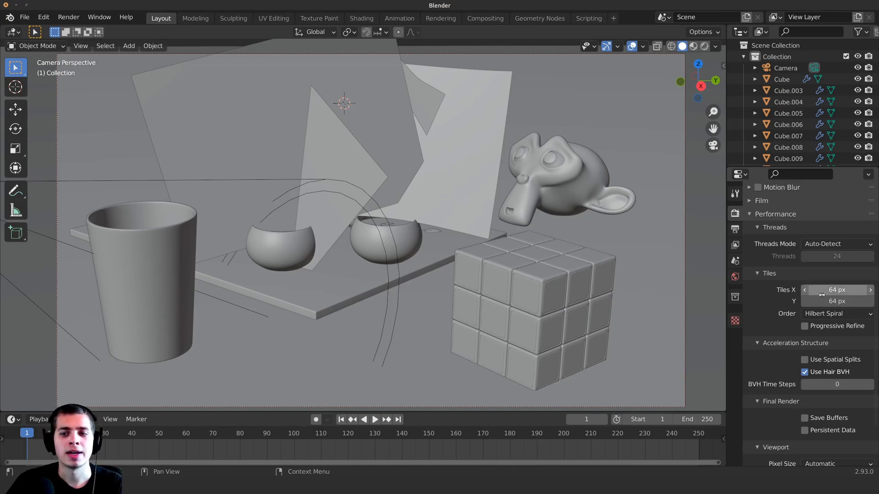
scroll(822, 293, "up", 3)
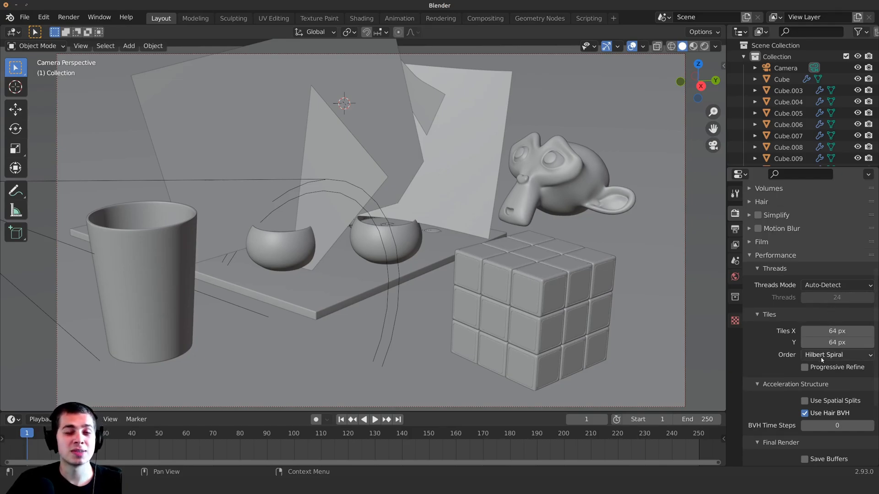
scroll(820, 339, "down", 2)
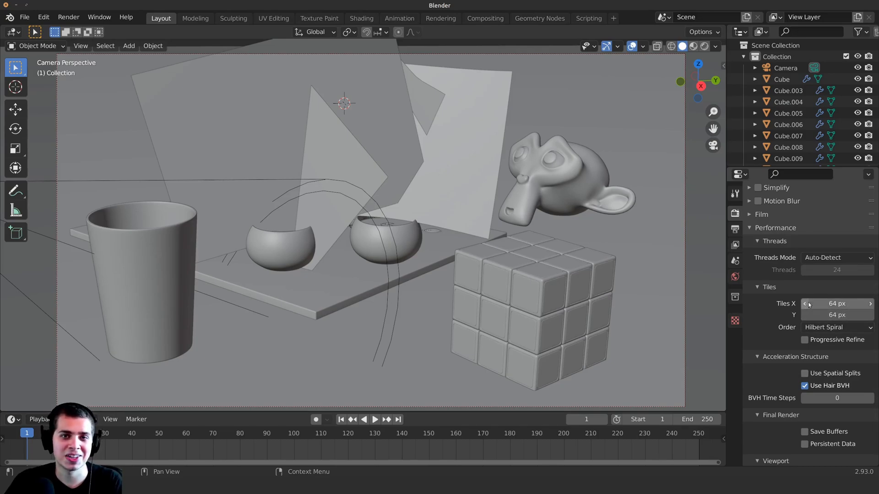
Find the Auto Tile Size render add-on in the preferences, enable it, and view its options in the Performance settings.
left_click(42, 17)
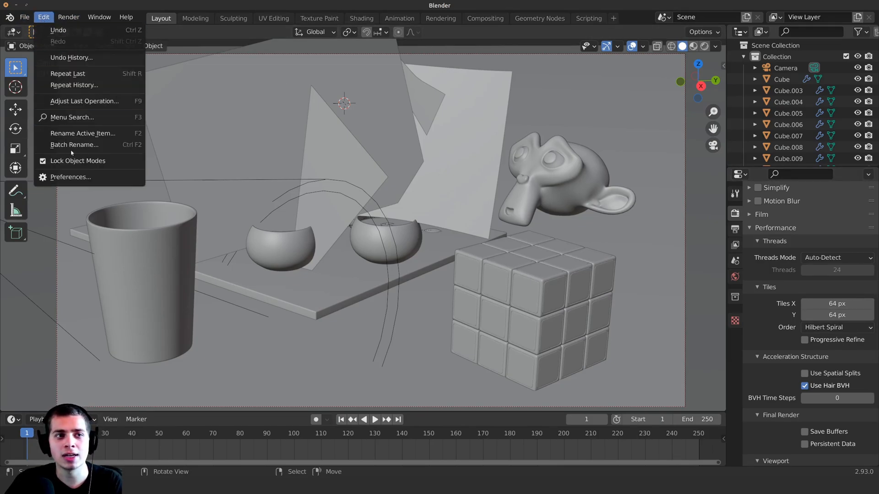
left_click(83, 179)
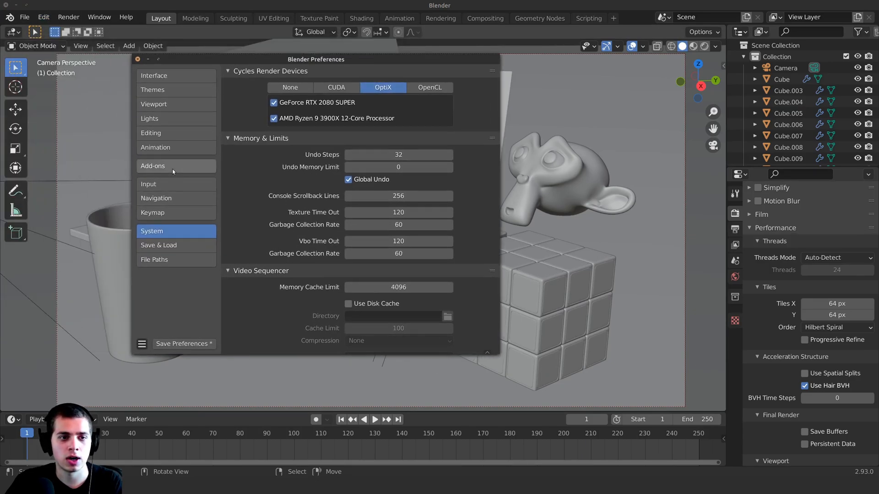
left_click(172, 166)
left_click(422, 88)
type("auto")
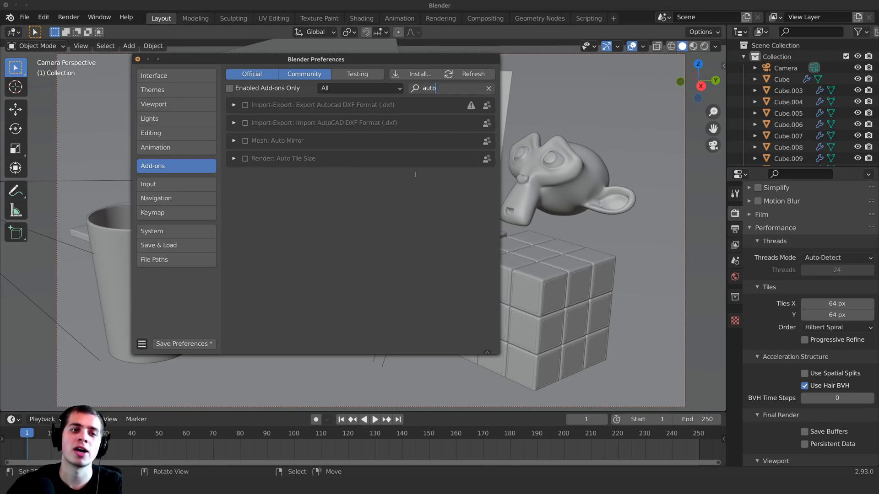
left_click(415, 175)
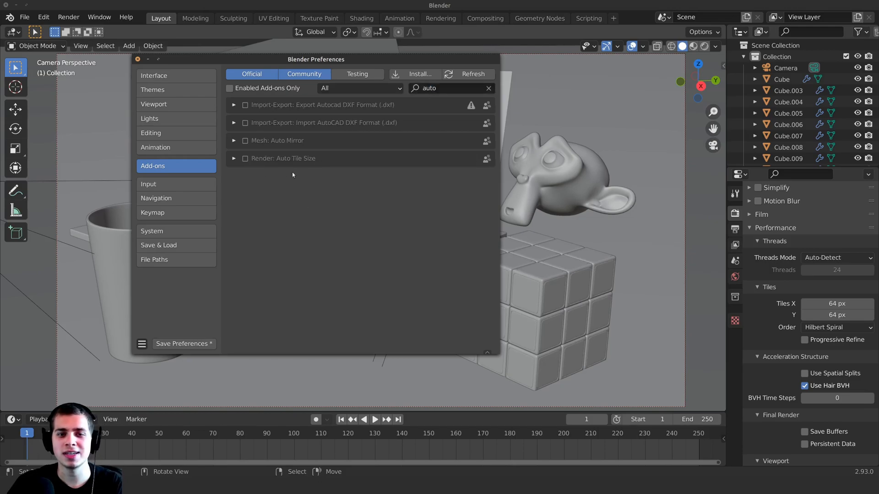
left_click(234, 158)
left_click(245, 159)
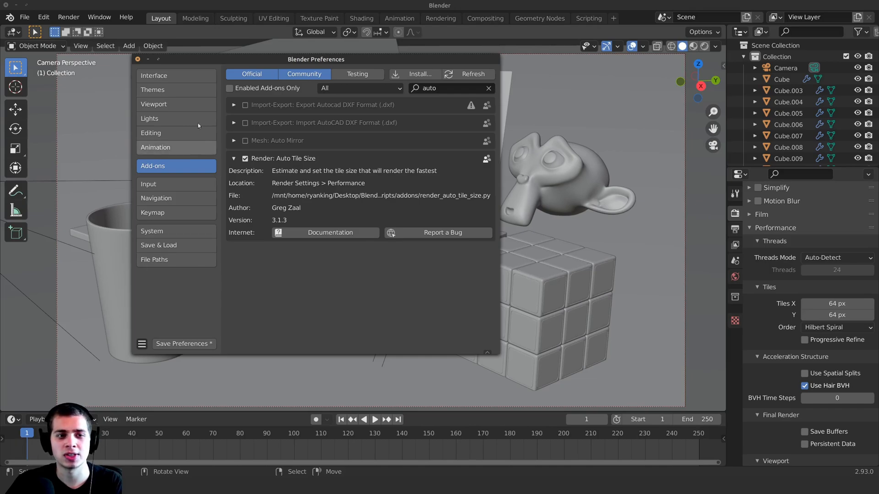
left_click(138, 60)
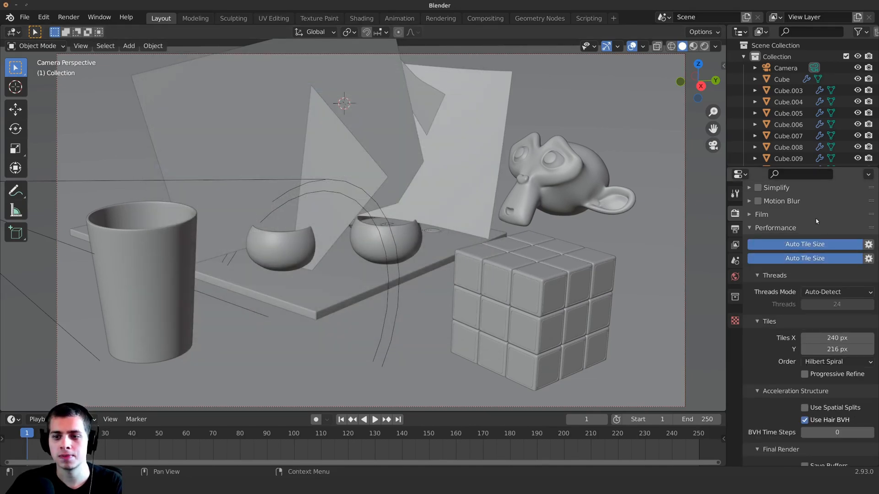
scroll(811, 274, "down", 2)
scroll(811, 273, "up", 3)
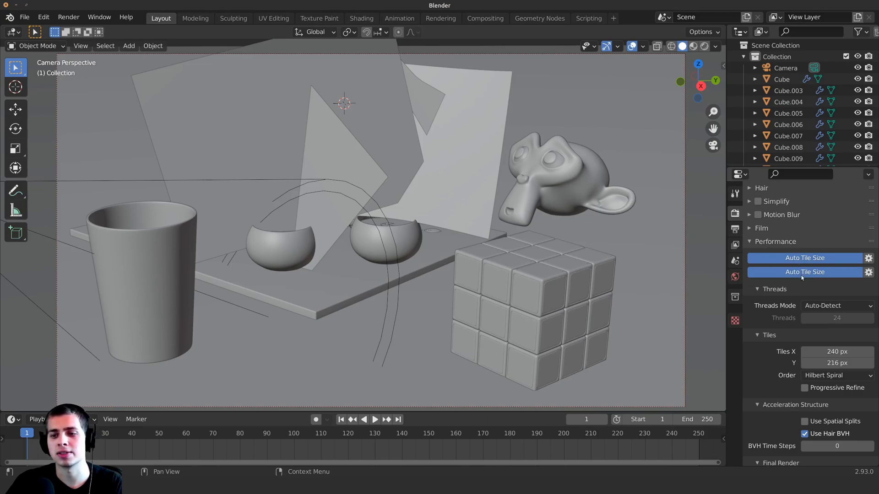
Check in the system preferences which OptiX devices are enabled for Cycles, and close the preferences.
left_click(41, 17)
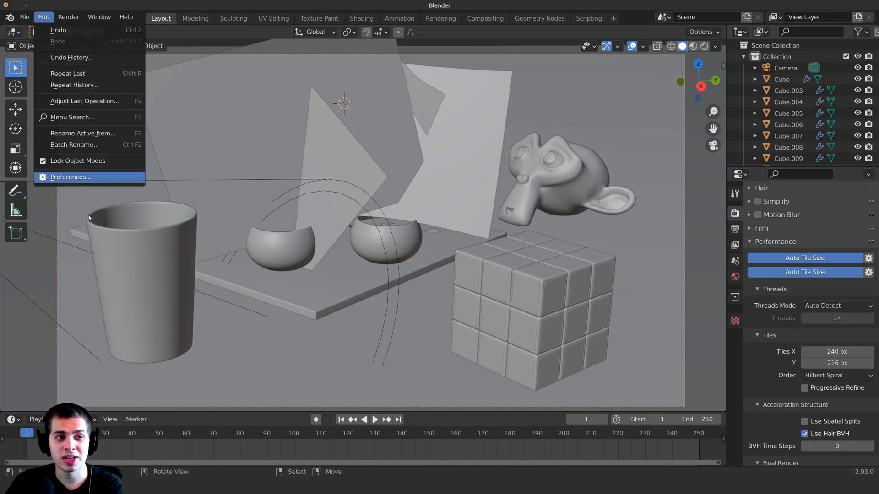
left_click(70, 177)
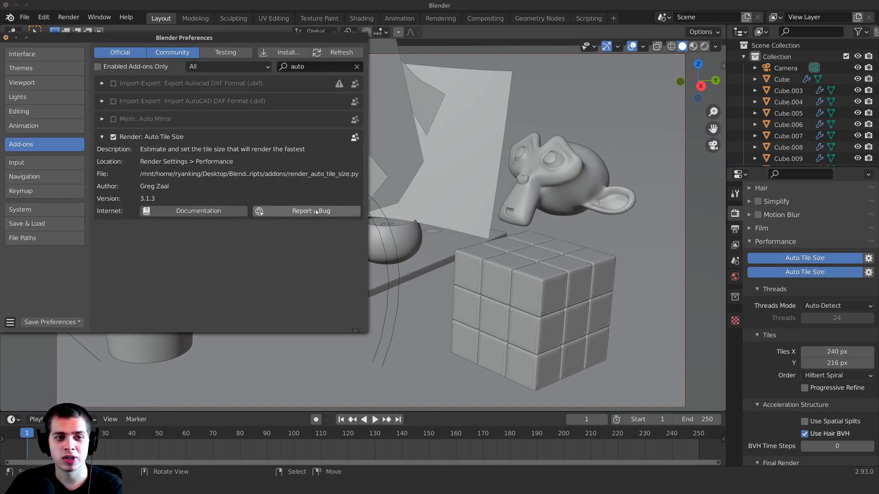
left_click(33, 208)
left_click_drag(176, 39, 177, 39)
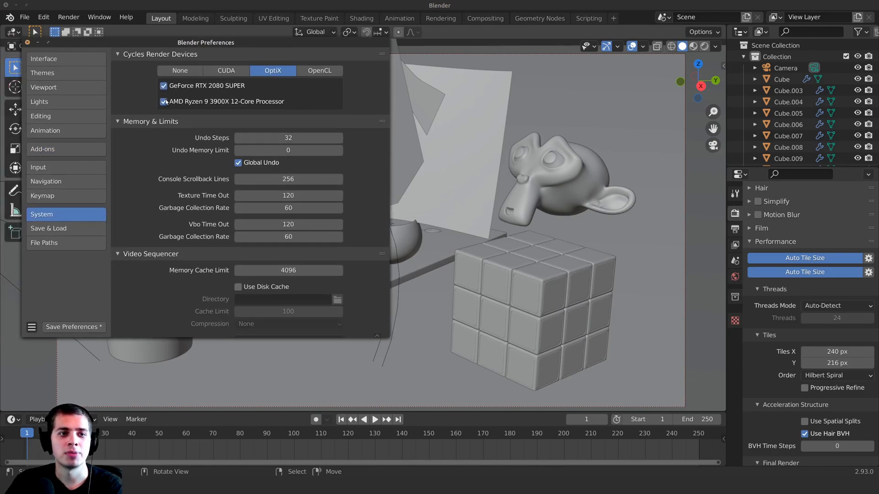
left_click(28, 42)
Switch the render result to Slot 4, start rendering the scene with the automatic tile size, and stop it partway.
key("F11")
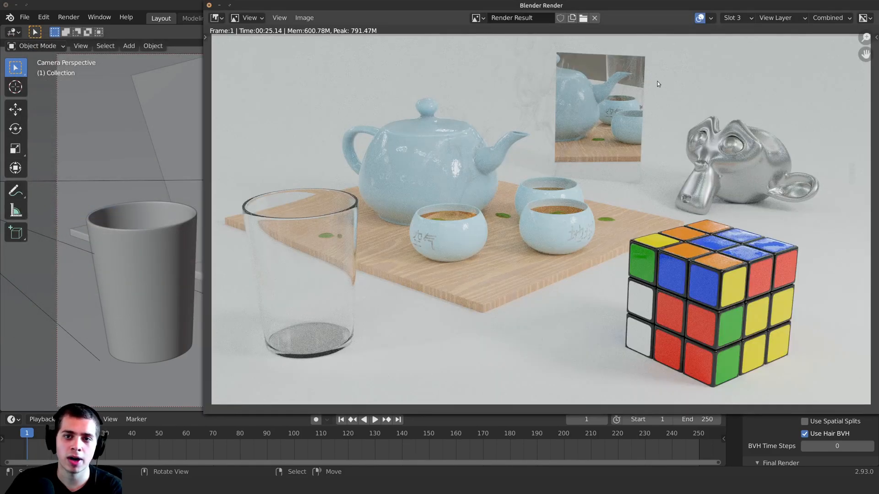
left_click(735, 18)
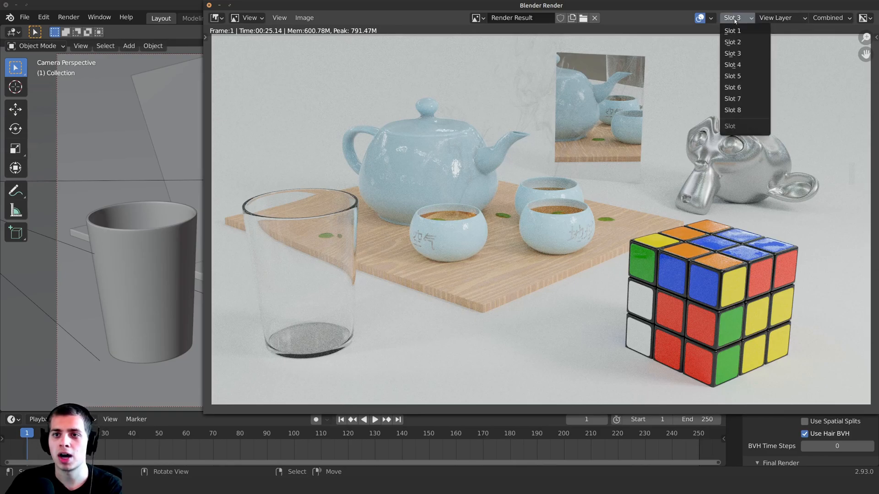
left_click(739, 65)
key("F12")
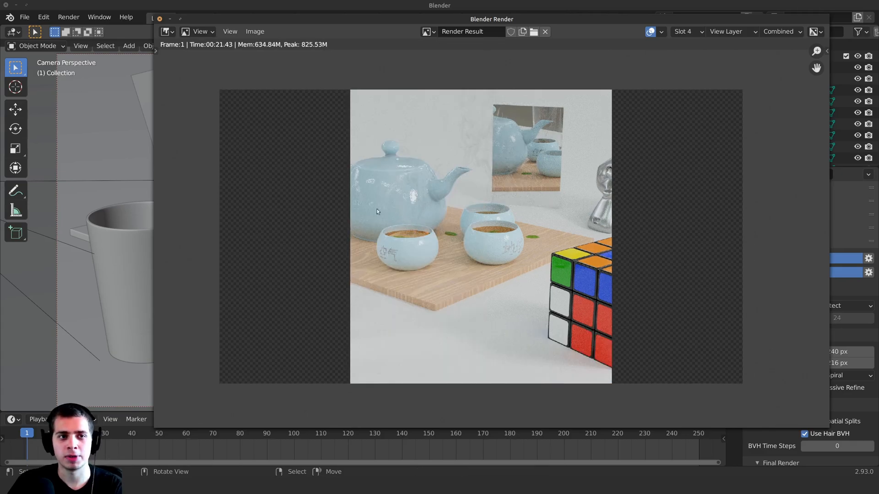
key("Escape")
Disable the GeForce RTX 2080 SUPER in the OptiX render devices and check the scene's render device setting.
left_click(44, 17)
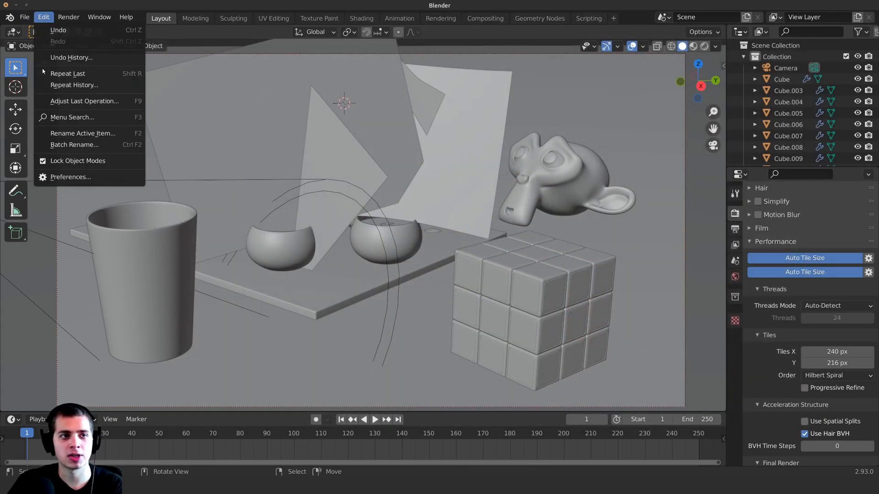
left_click(70, 177)
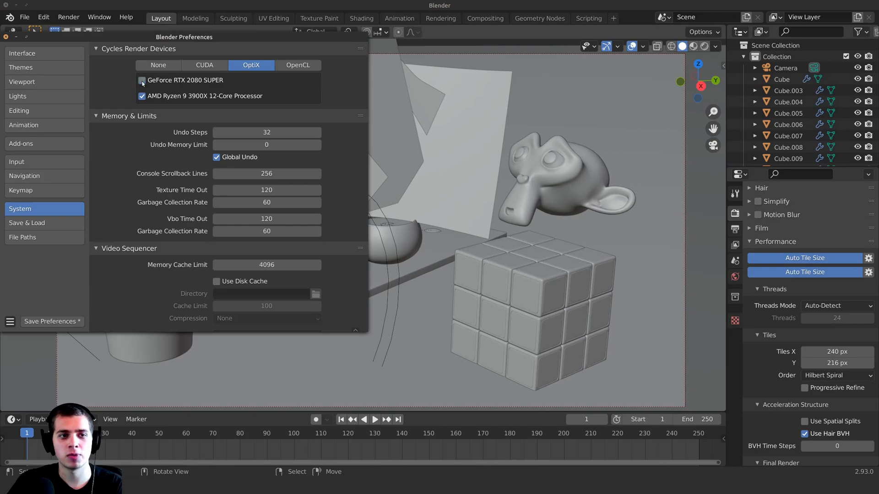
left_click(6, 36)
scroll(754, 287, "up", 10)
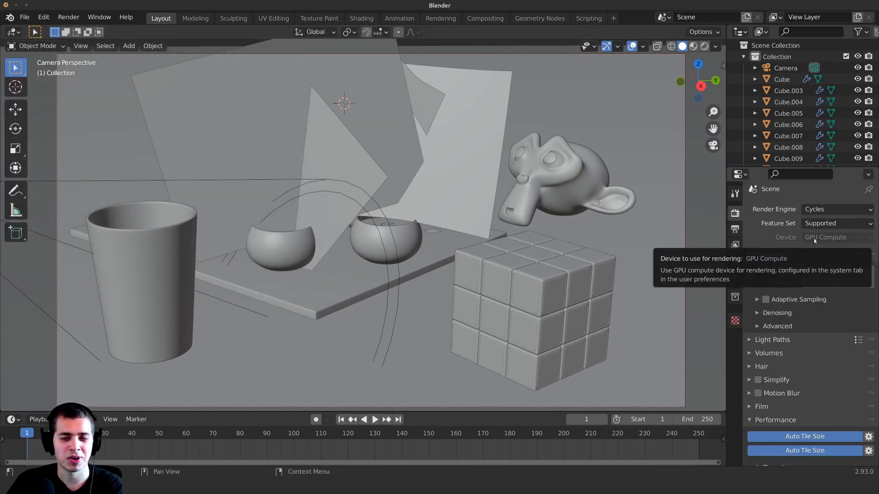
left_click(824, 237)
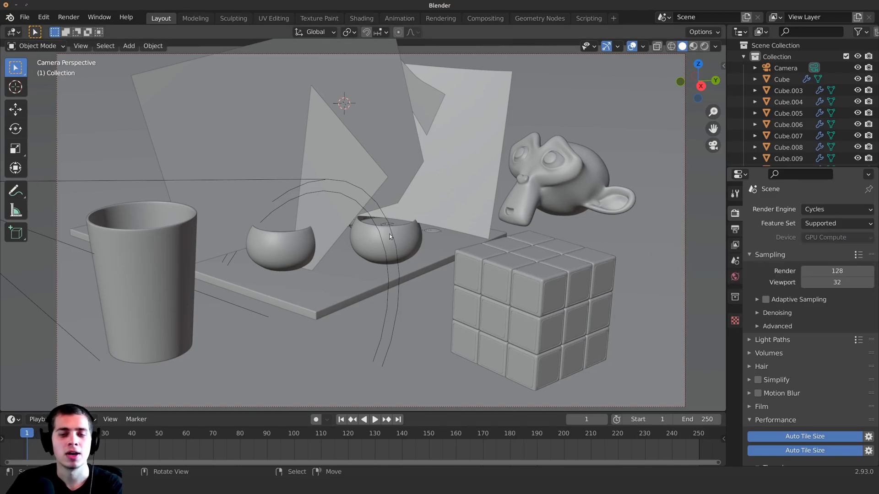
Start a render with only the CPU enabled, enlarge the render window to watch the tiles, and cancel it.
key("F12")
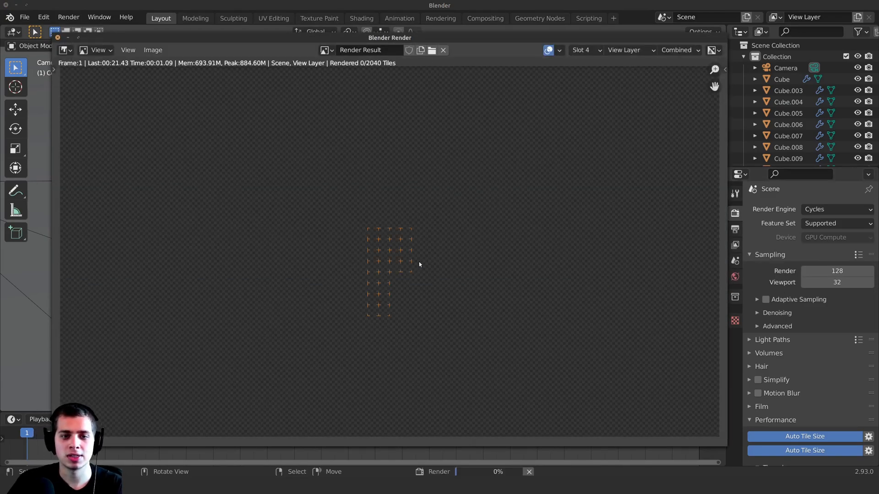
double_click(401, 39)
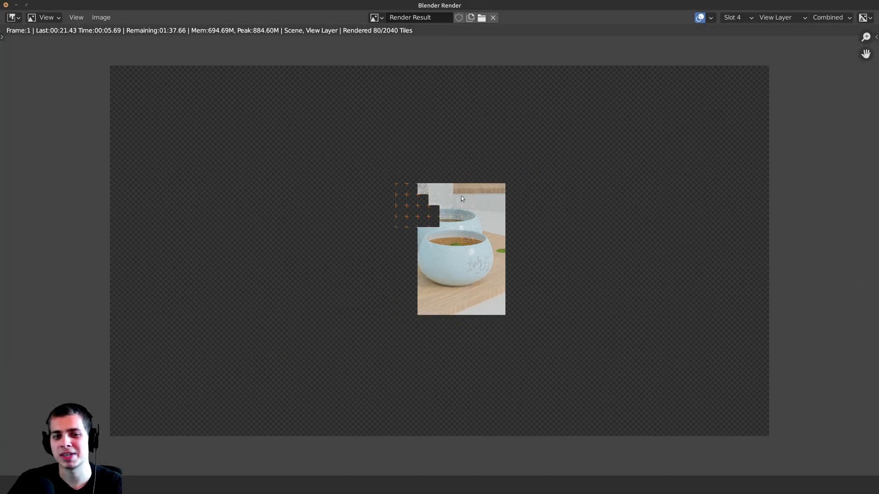
key("Escape")
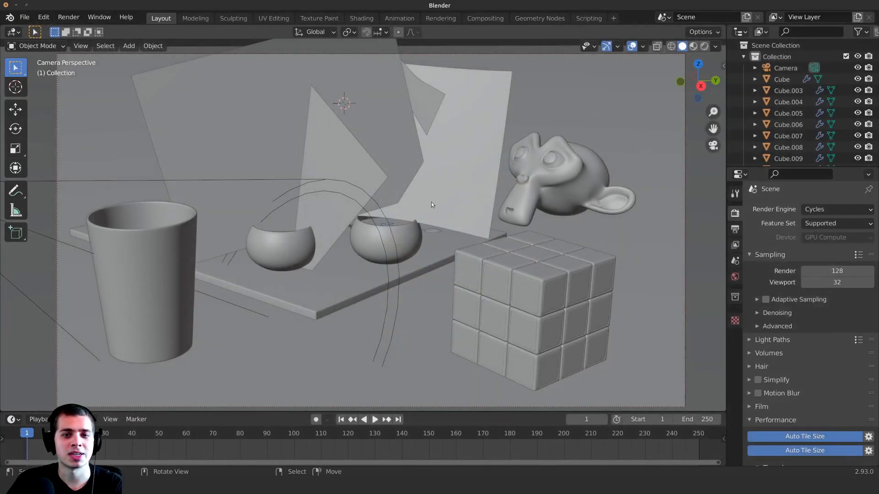
Enable the GeForce RTX 2080 SUPER again in the render device preferences and close them.
left_click(25, 18)
left_click(53, 178)
left_click(142, 85)
left_click(6, 42)
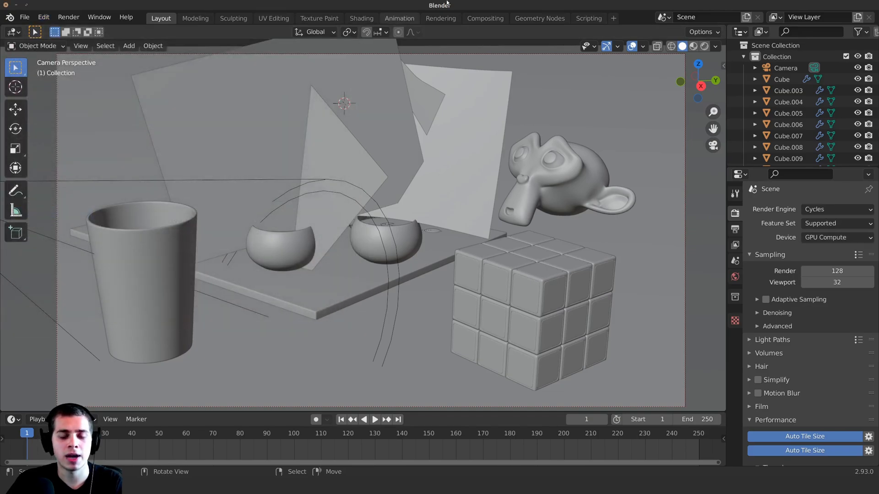
Render the scene again in Slot 4, compare its render time with Slot 3, and return to the viewport.
key("F12")
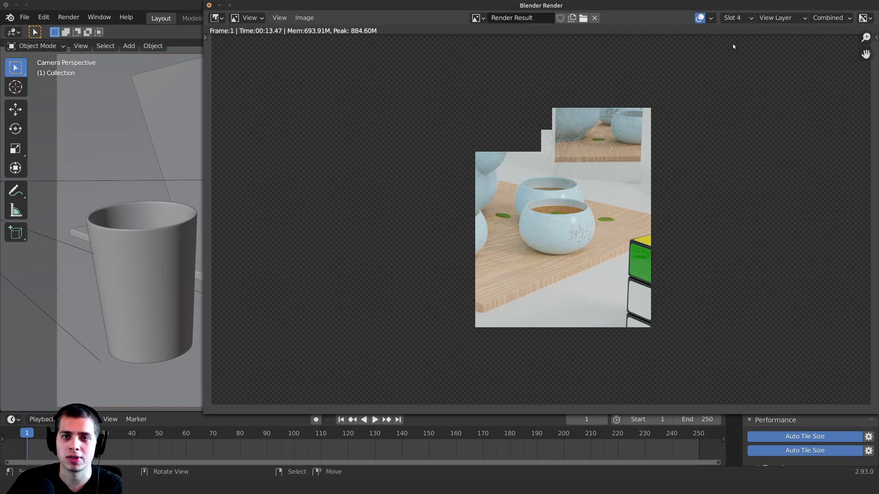
key("F12")
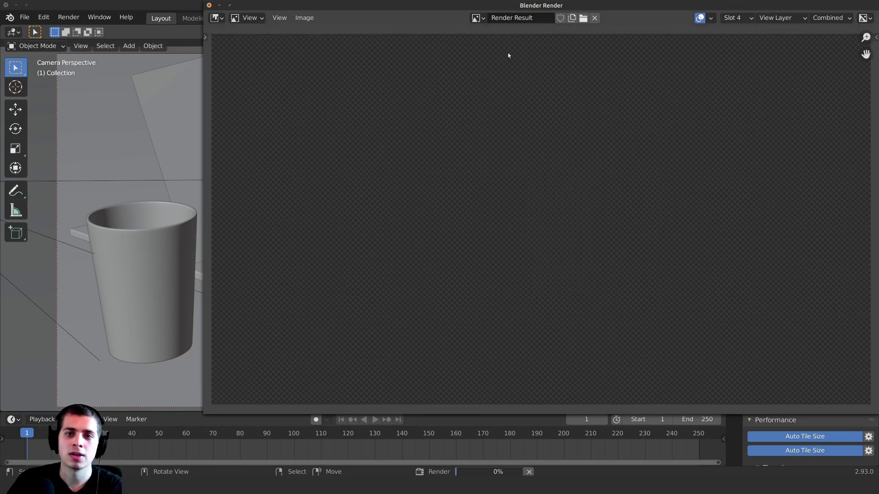
double_click(514, 3)
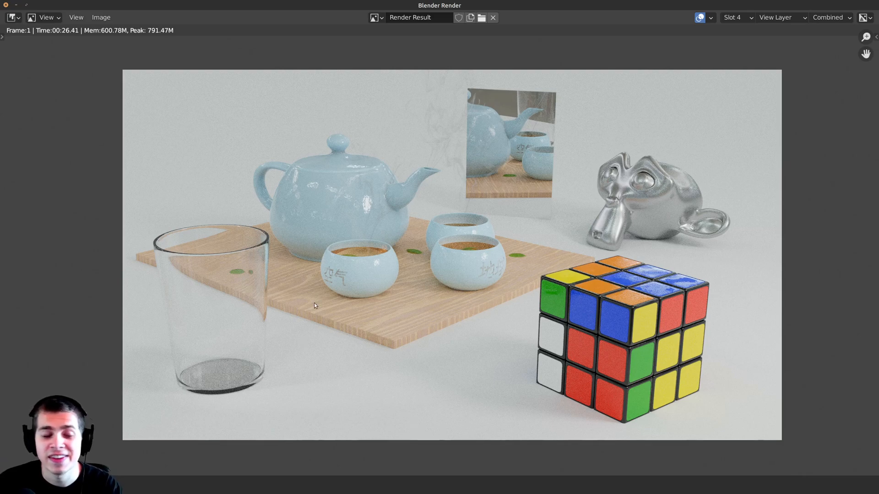
key("j")
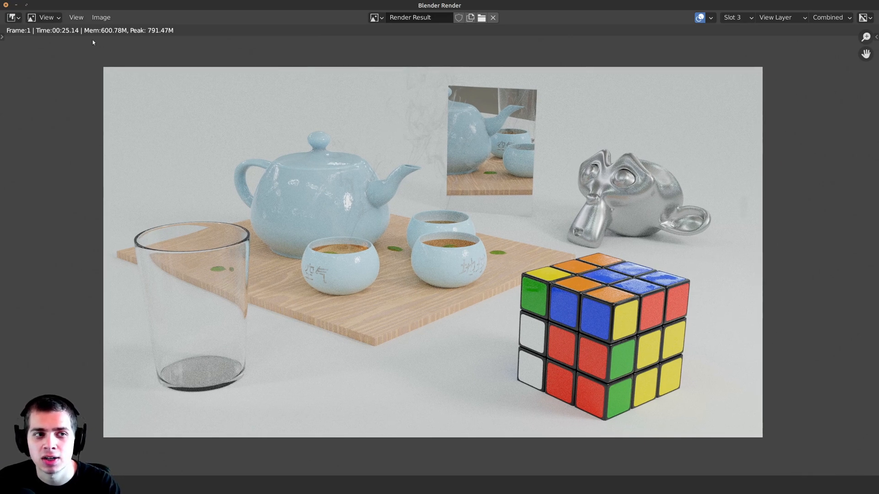
middle_click_drag(378, 122, 375, 125)
key("Escape")
Show the advanced Auto Tile Size settings, set the target tile size to 128, and check the calculated tile dimensions.
scroll(806, 297, "down", 1)
left_click(868, 343)
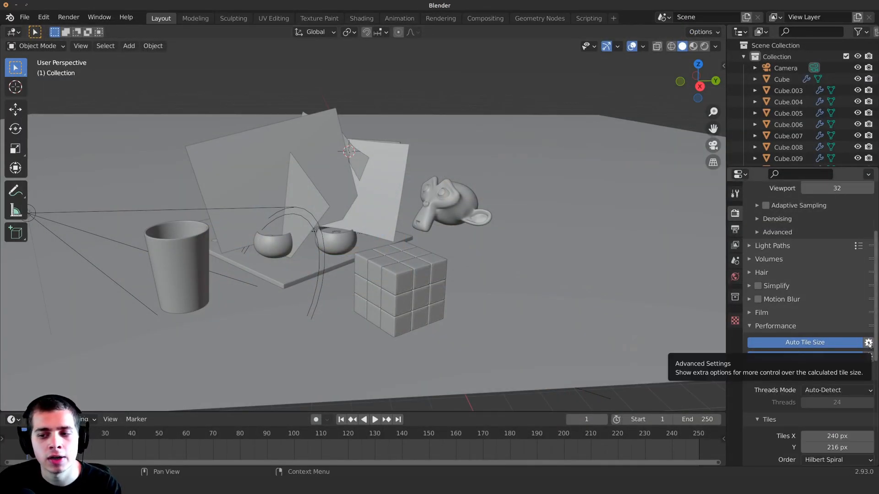
left_click(868, 344)
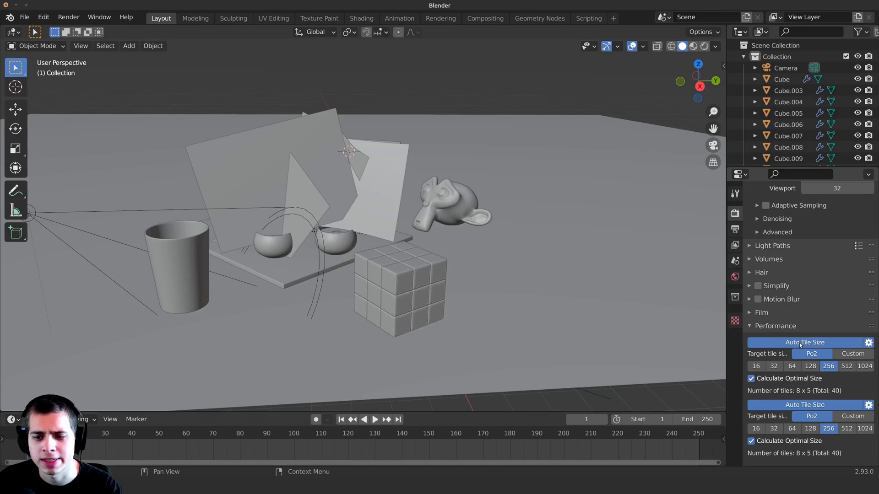
left_click(811, 369)
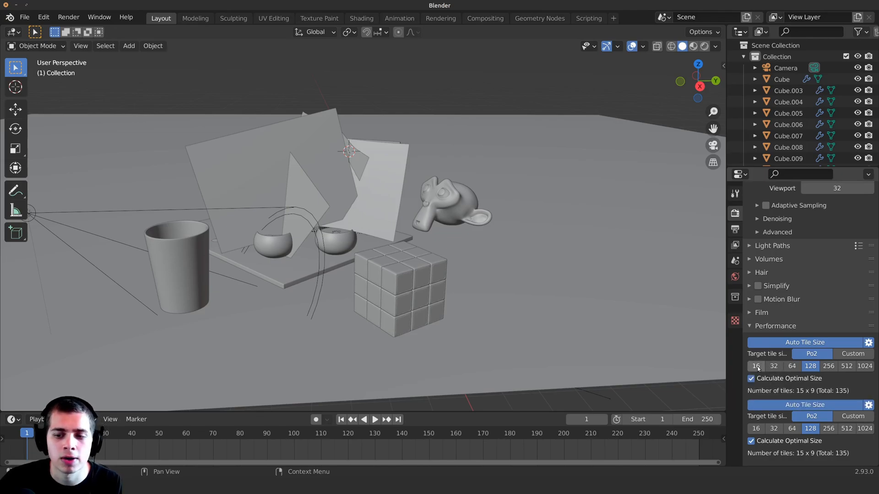
scroll(787, 347, "down", 2)
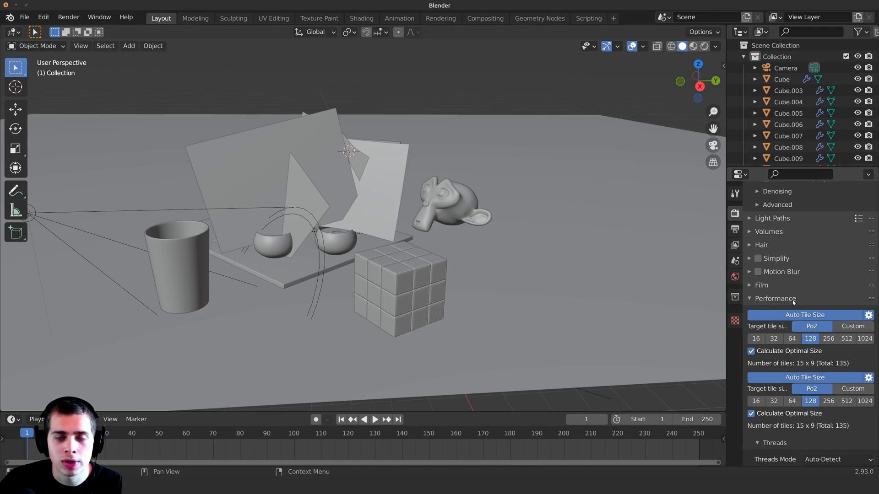
scroll(804, 295, "down", 9)
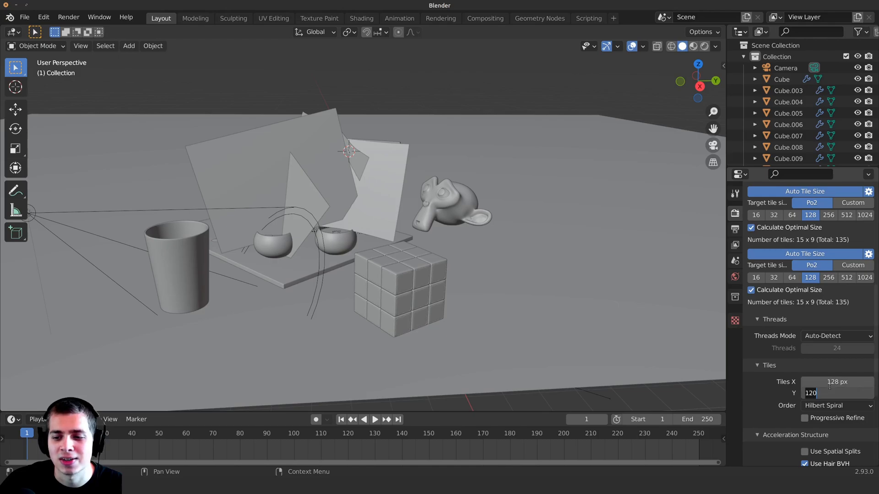
scroll(826, 373, "up", 4)
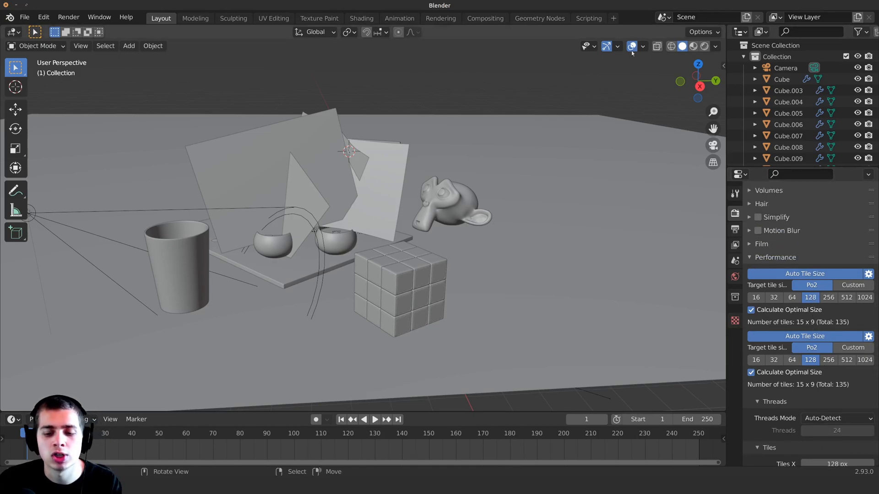
Render the scene in Slot 4 with the 128 target tile size and compare its render time with Slot 3.
key("F12")
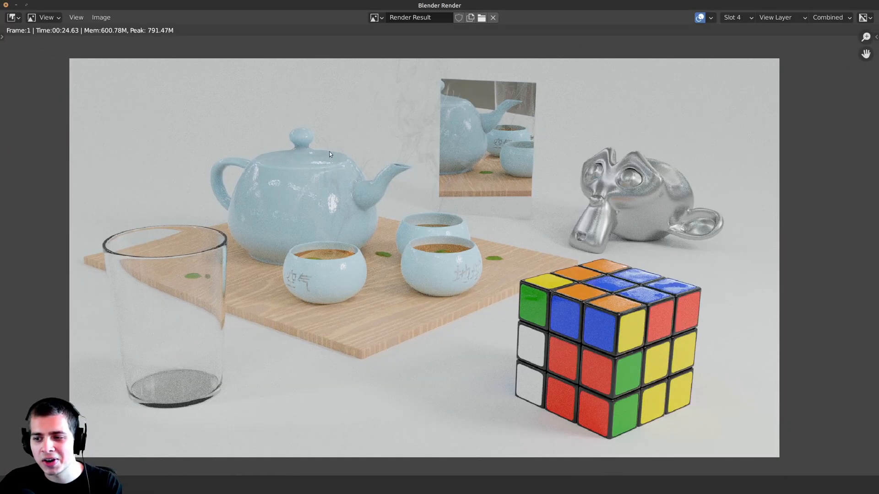
key("j")
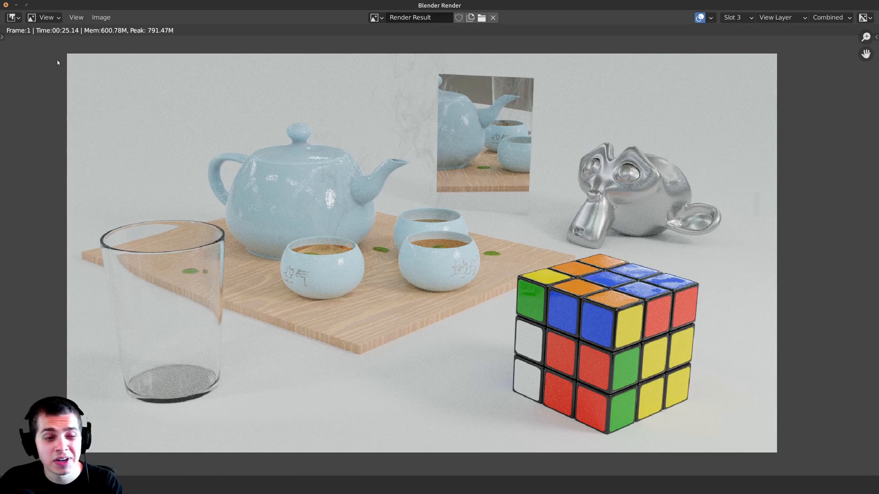
key("j")
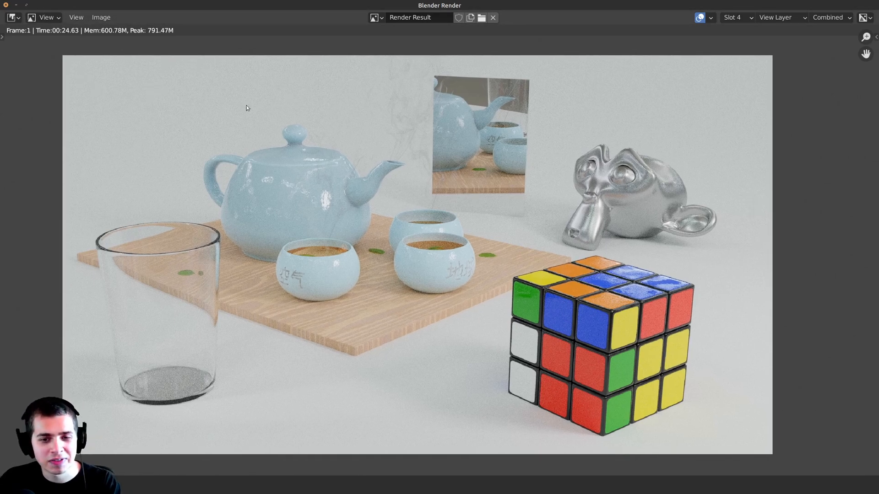
key("j")
key("j")
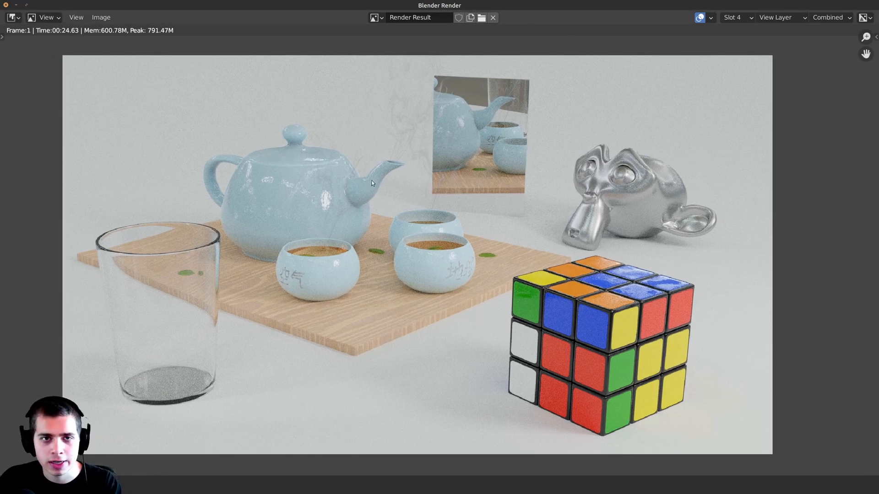
Inspect the Slot 4 render result and return to the 3D viewport.
middle_click_drag(372, 179, 379, 175)
key("j")
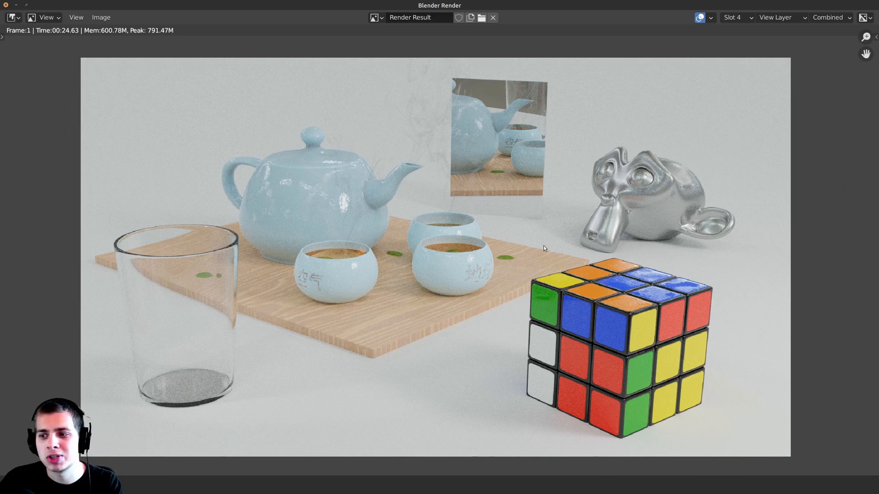
key("j")
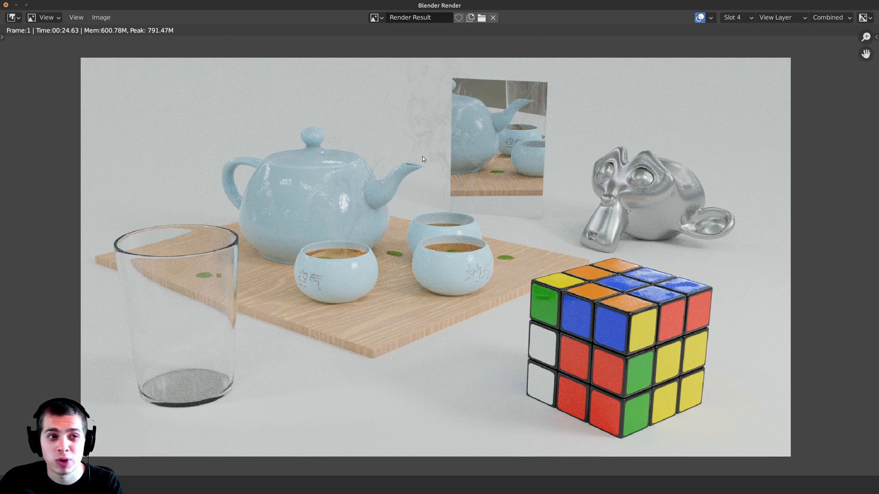
middle_click_drag(501, 228, 496, 222)
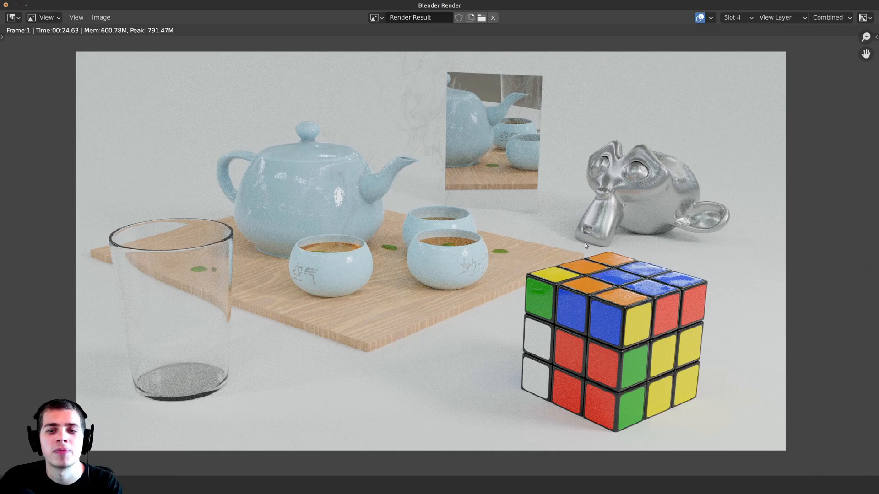
key("Escape")
Look through the scene camera and bring the Cycles sampling settings into view.
scroll(442, 262, "down", 2)
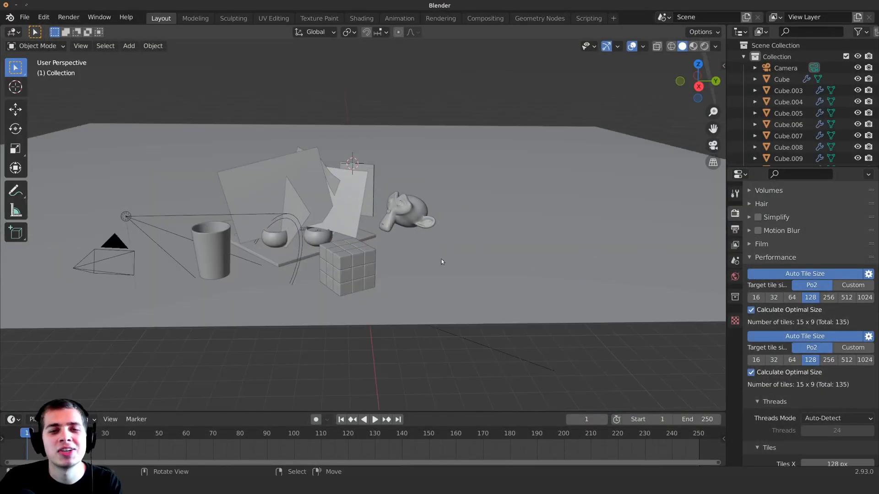
key("KP_0")
scroll(808, 266, "up", 3)
scroll(808, 264, "up", 3)
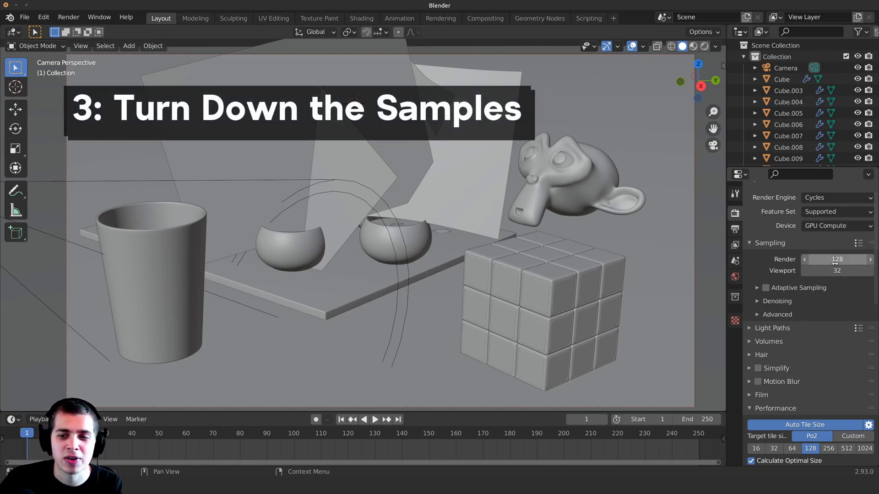
left_click_drag(837, 260, 778, 259)
right_click(821, 259)
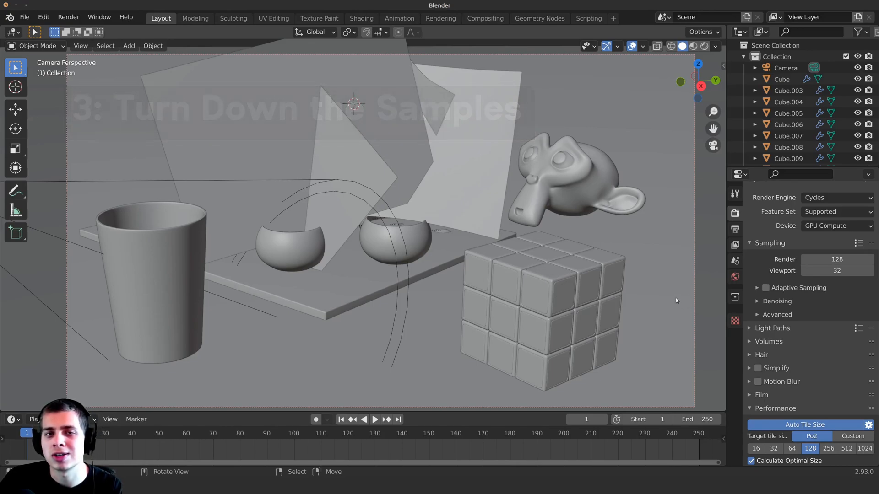
middle_click_drag(675, 299, 705, 300)
key("KP_0")
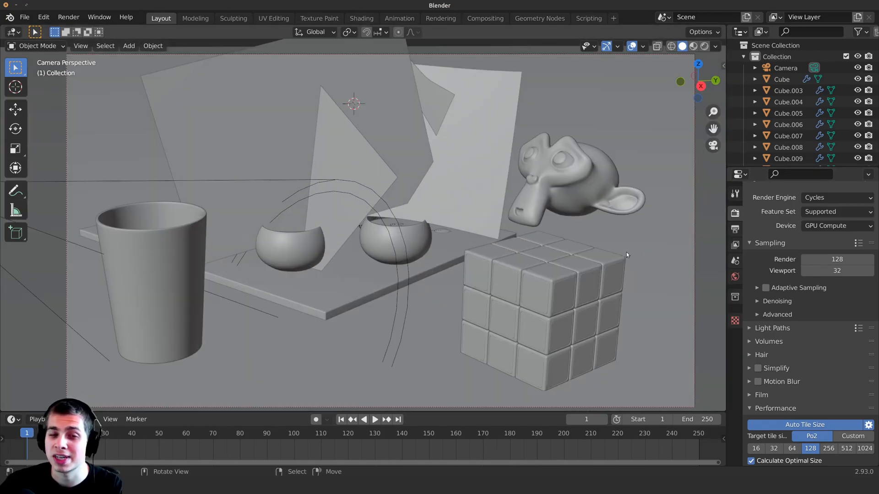
middle_click_drag(614, 254, 668, 255, "shift")
middle_click_drag(472, 169, 466, 161, "shift")
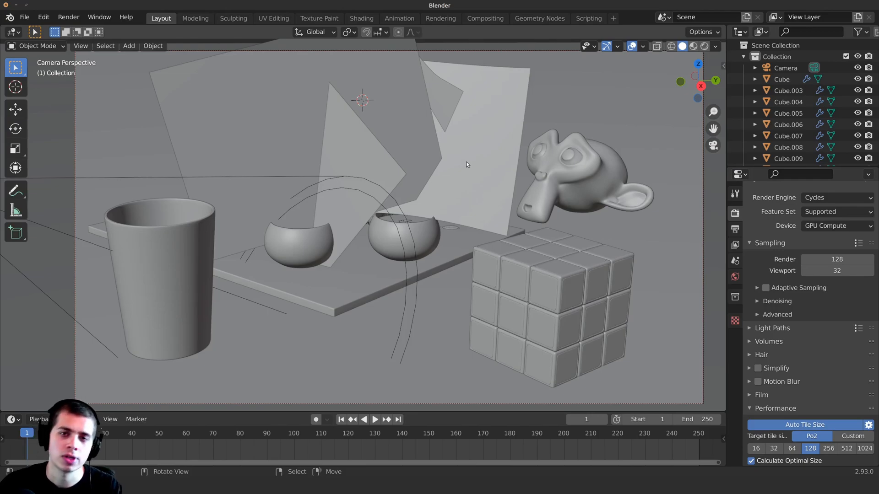
Set the Cycles render samples to 400.
left_click(836, 260)
type("4000")
key("Return")
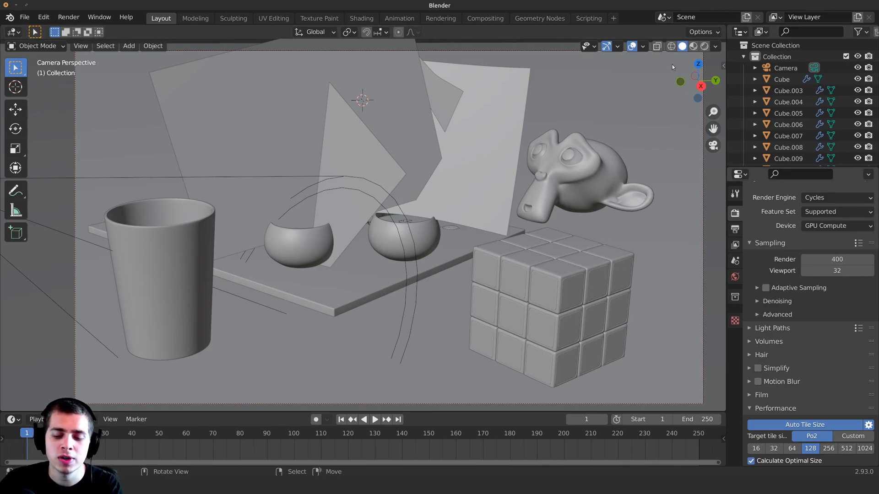
Render the scene into the empty Slot 5 with the 400 samples.
scroll(605, 232, "up", 2)
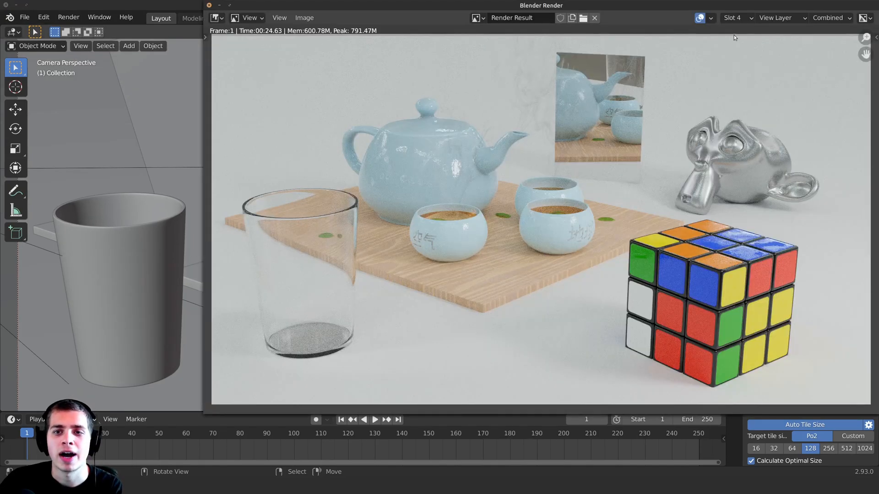
key("j")
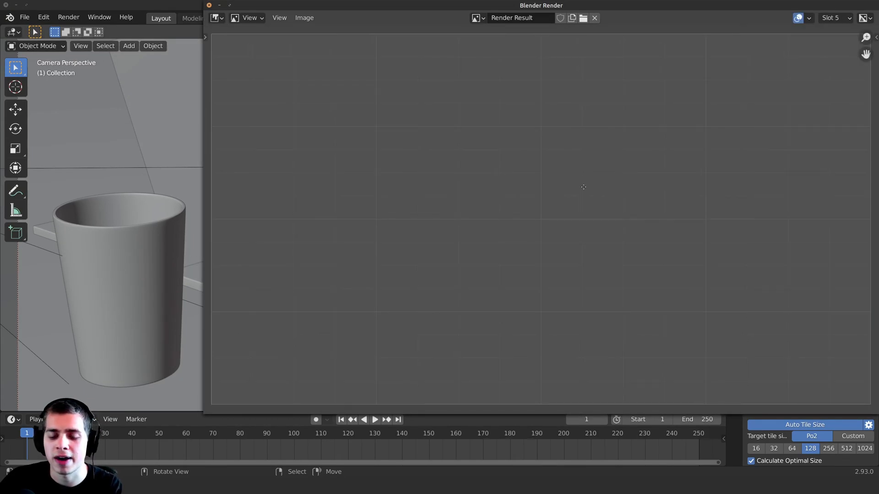
key("F12")
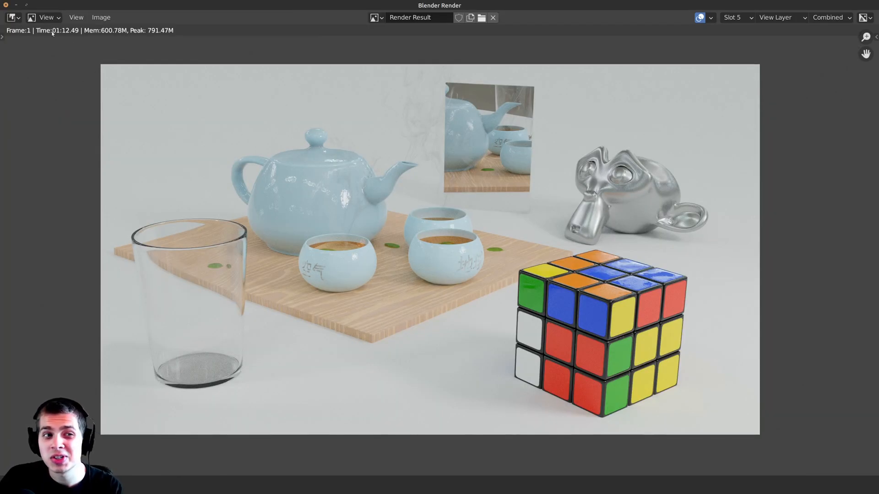
Compare the noise on the metal monkey head between the Slot 4 and Slot 5 renders.
middle_click_drag(482, 187, 465, 192)
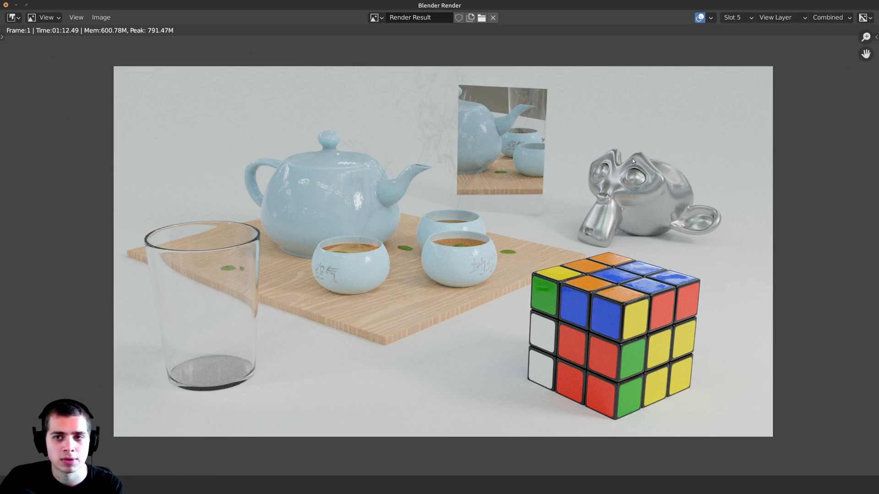
key("alt+j")
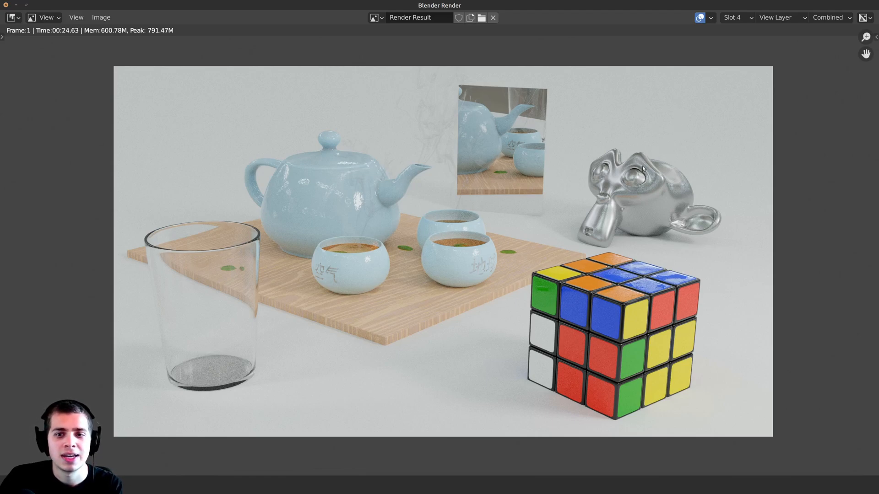
scroll(631, 225, "up", 5)
scroll(613, 197, "down", 3)
middle_click_drag(763, 141, 619, 193)
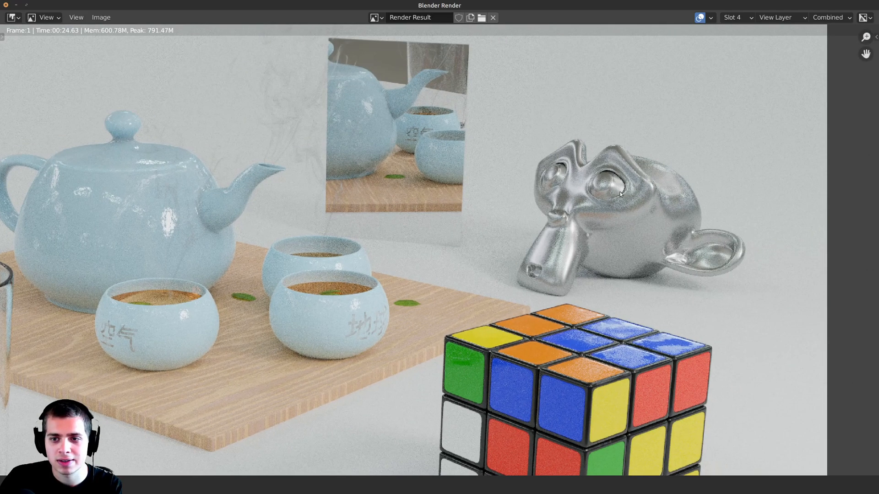
scroll(576, 245, "up", 3)
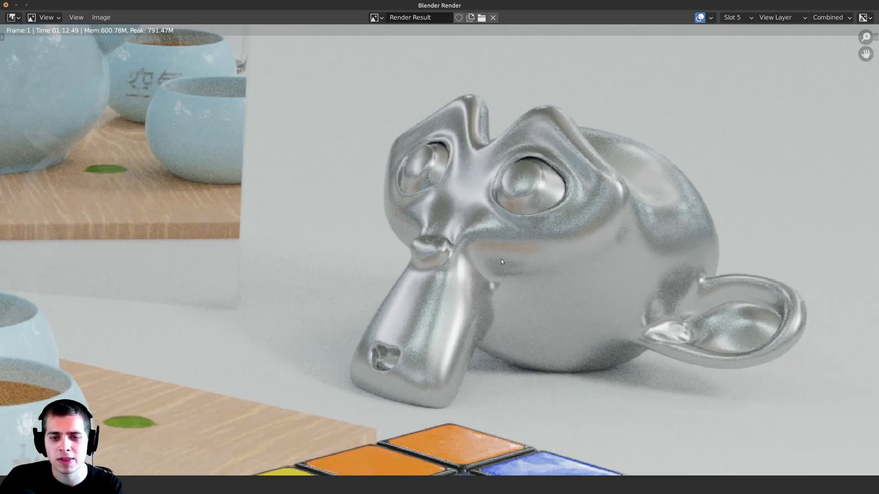
key("j")
key("j")
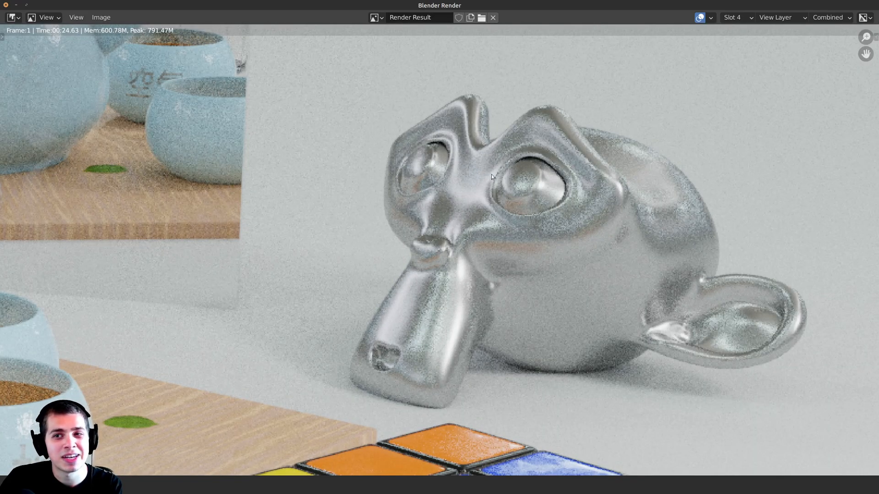
Compare the Slot 4 and Slot 5 renders around the mirror, cups and teapot for noise and render time.
scroll(543, 208, "down", 2)
middle_click_drag(268, 138, 383, 117)
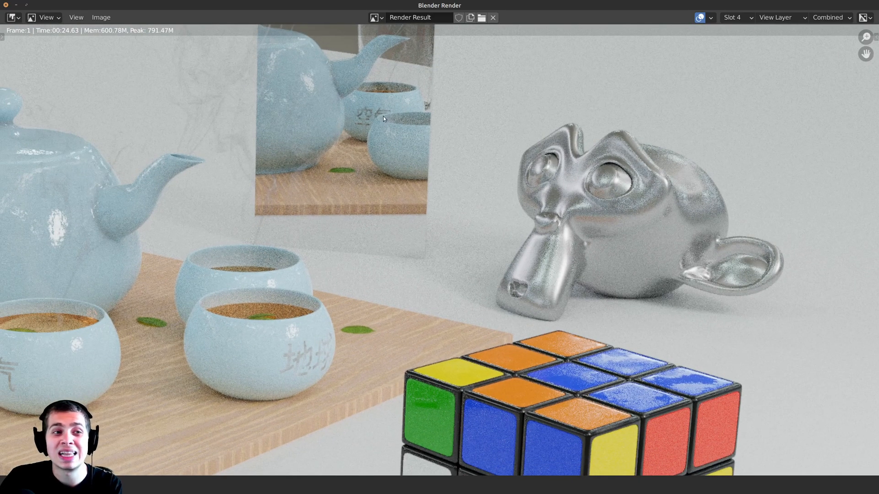
scroll(258, 138, "down", 1)
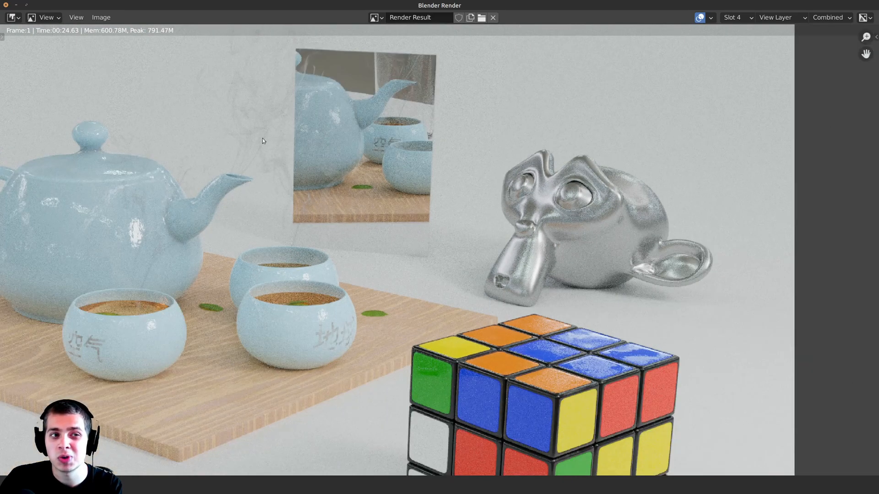
middle_click_drag(259, 139, 291, 142)
middle_click_drag(524, 204, 545, 196)
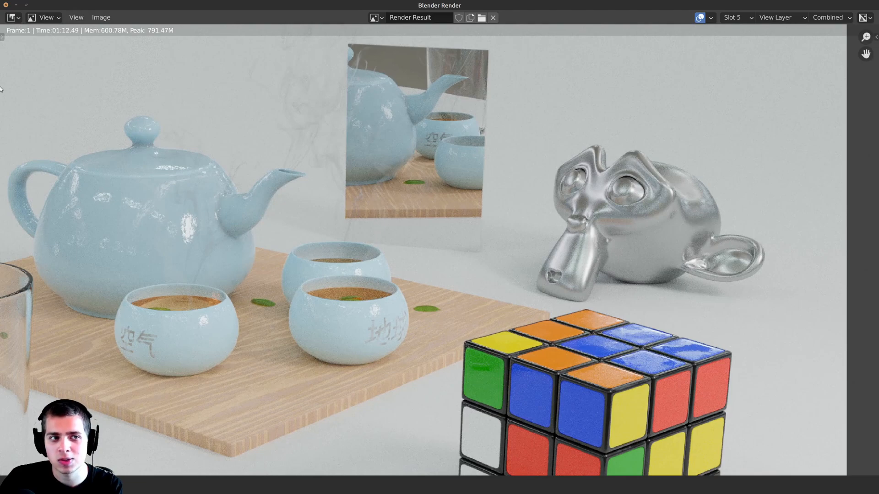
key("4")
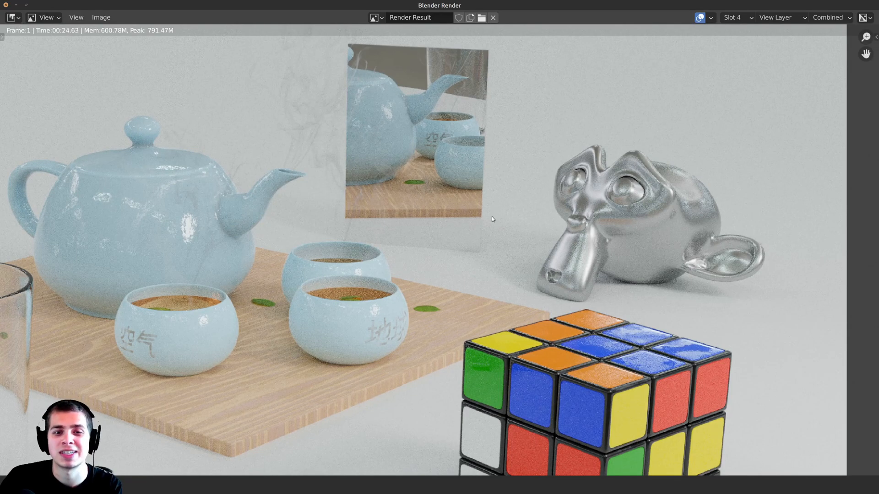
scroll(425, 226, "up", 4)
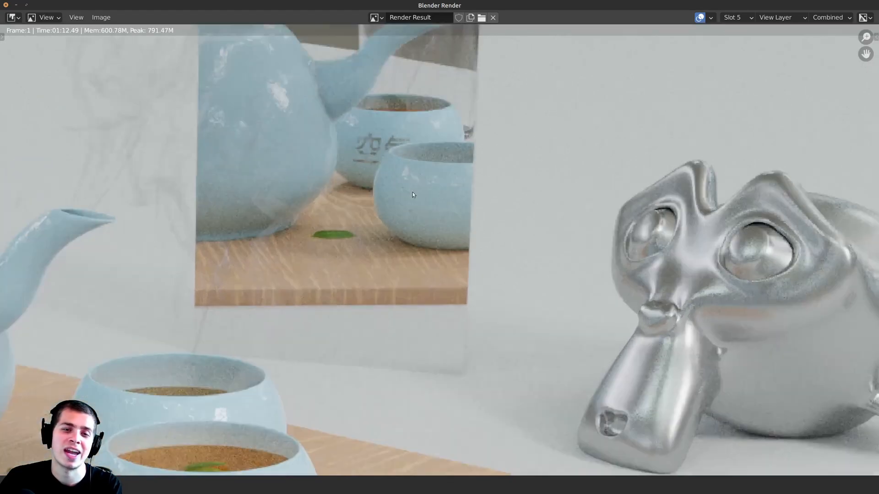
key("5")
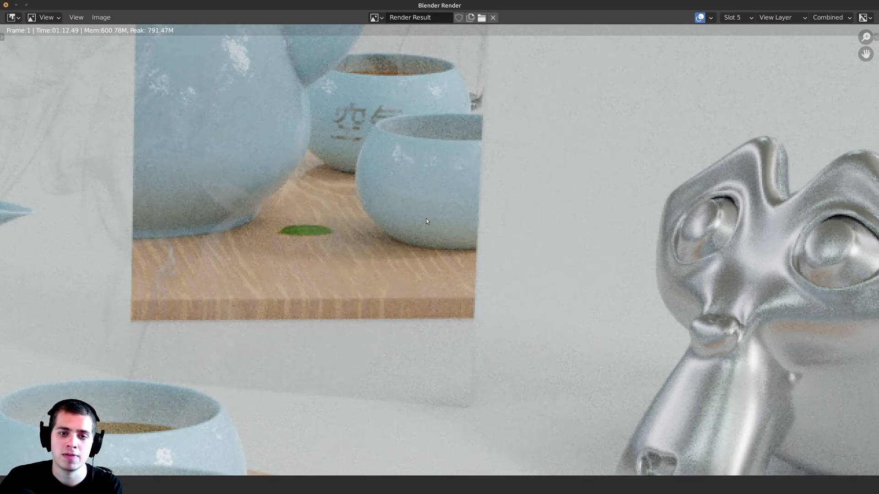
Examine the remaining noise on the monkey head and Rubik's cube in the Slot 5 render.
scroll(613, 199, "down", 4)
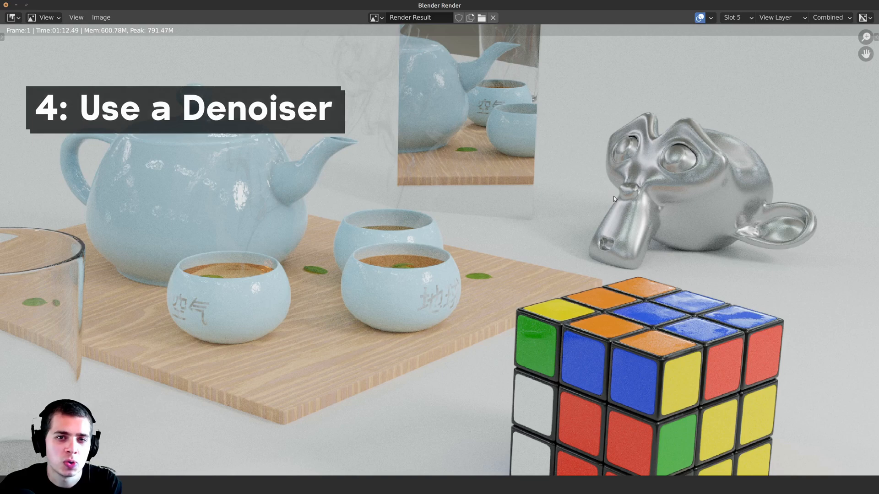
scroll(607, 193, "up", 4)
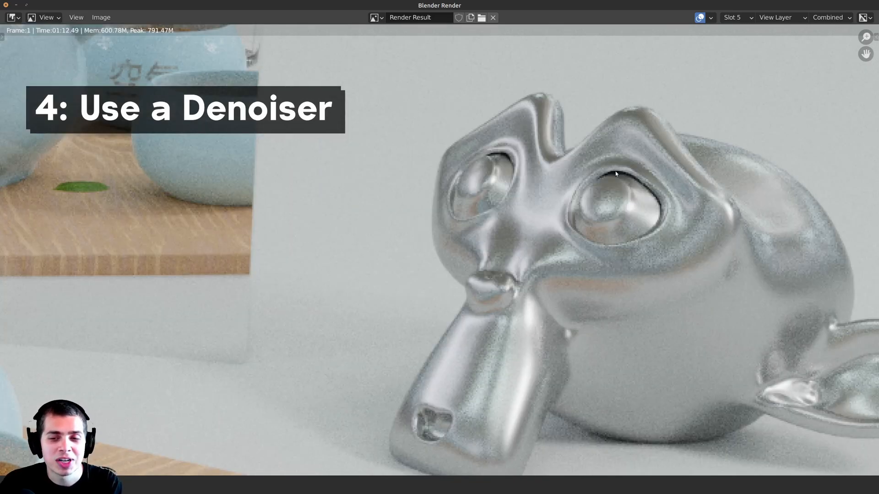
scroll(641, 129, "down", 2)
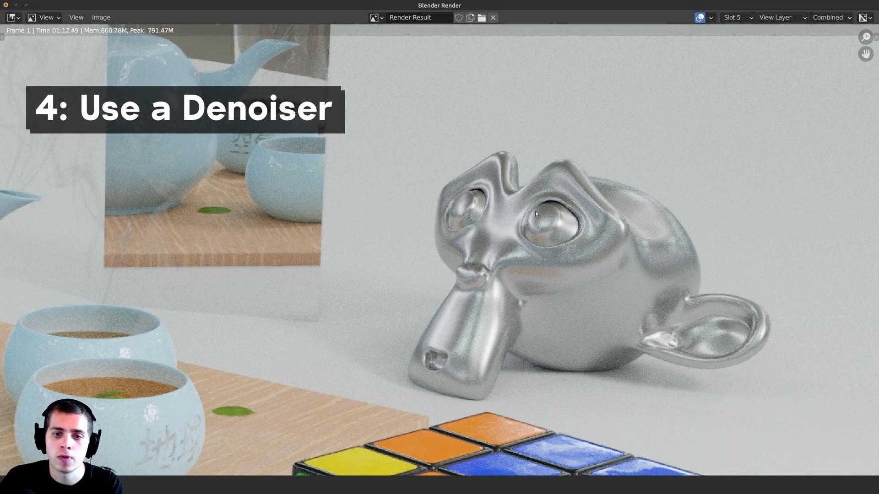
middle_click_drag(535, 211, 475, 210)
scroll(503, 206, "up", 3)
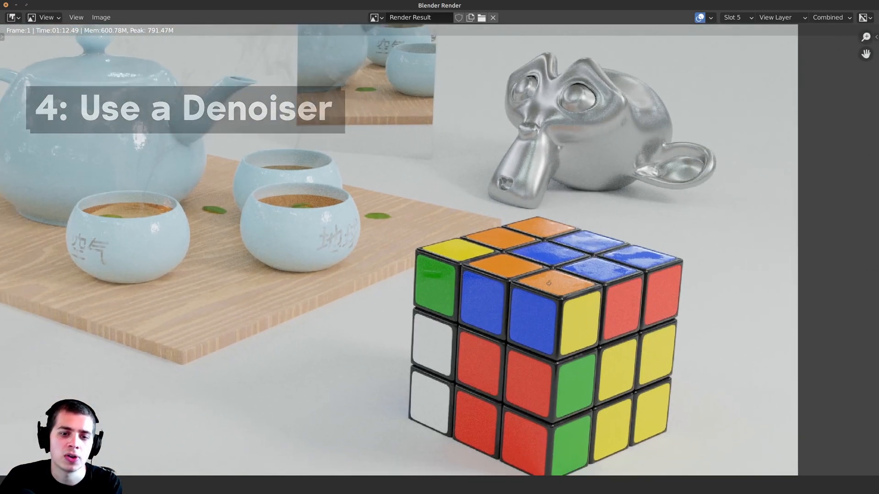
scroll(641, 309, "down", 1)
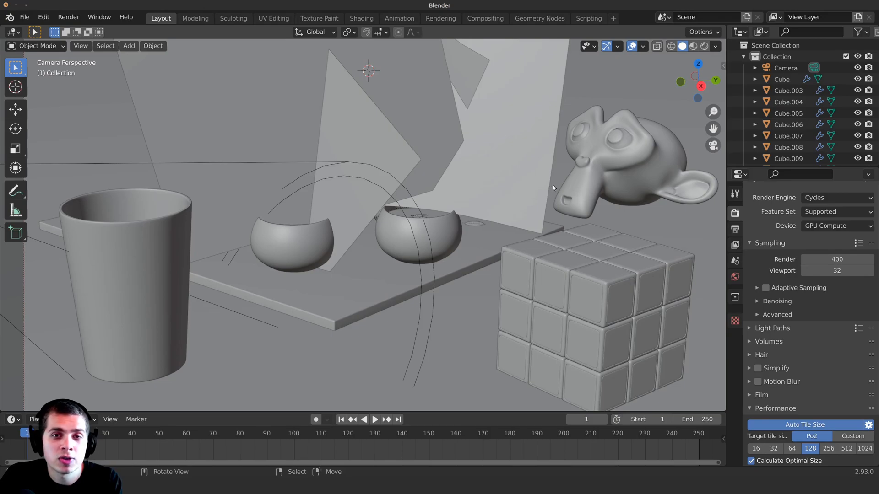
scroll(548, 191, "down", 1)
middle_click_drag(555, 193, 574, 183)
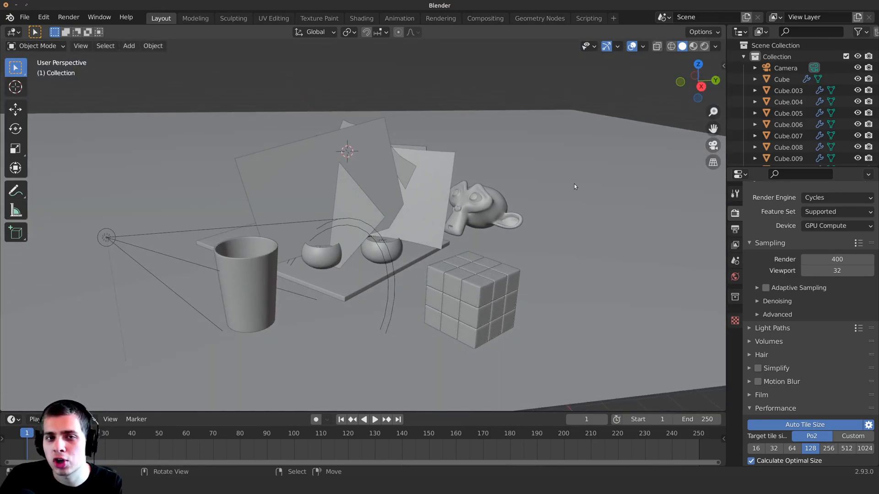
key("KP_0")
scroll(595, 173, "up", 1)
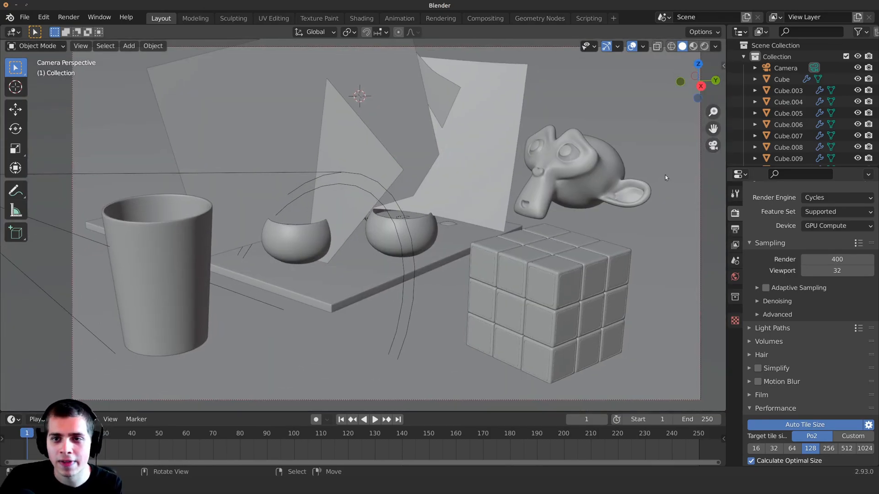
middle_click_drag(666, 174, 677, 181, "shift")
middle_click_drag(620, 160, 613, 152, "shift")
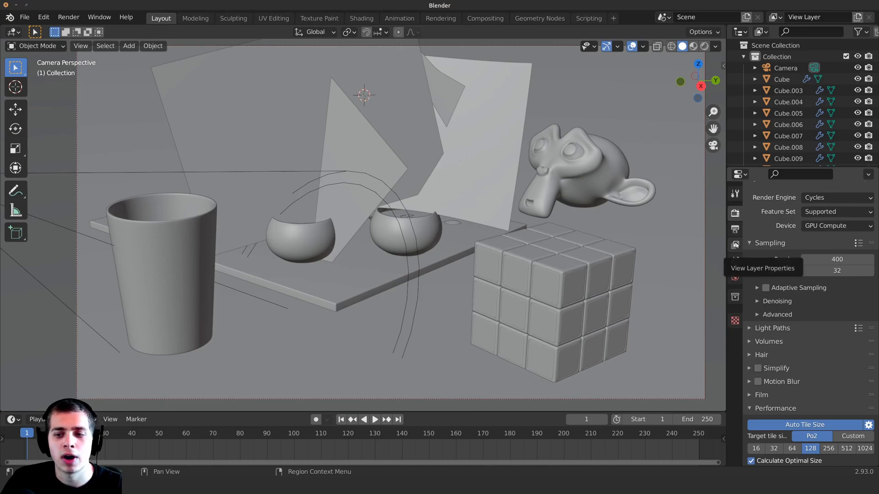
Enable the Denoising Data pass for the view layer.
left_click(735, 246)
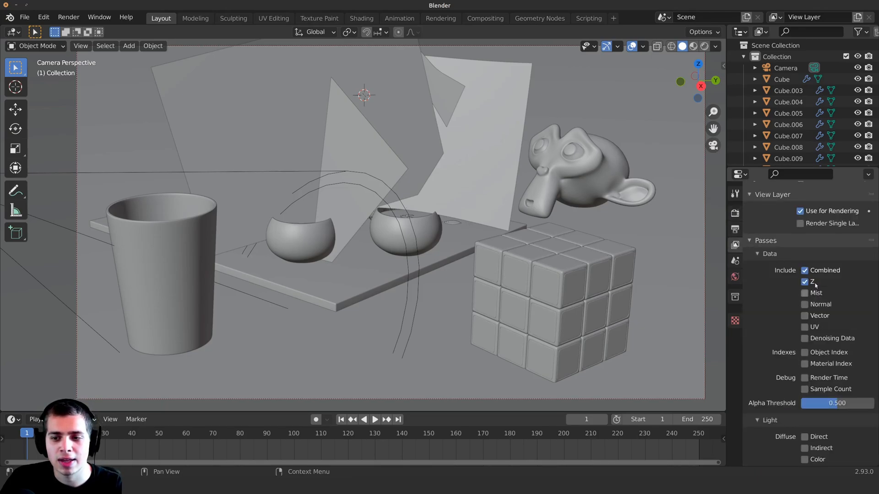
left_click(810, 339)
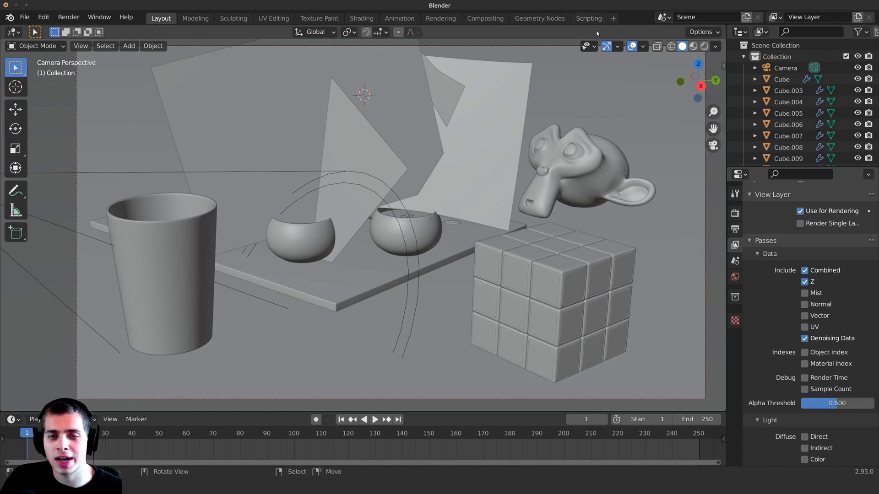
Reopen the render result, check the render slots, and view the Slot 5 render.
key("F11")
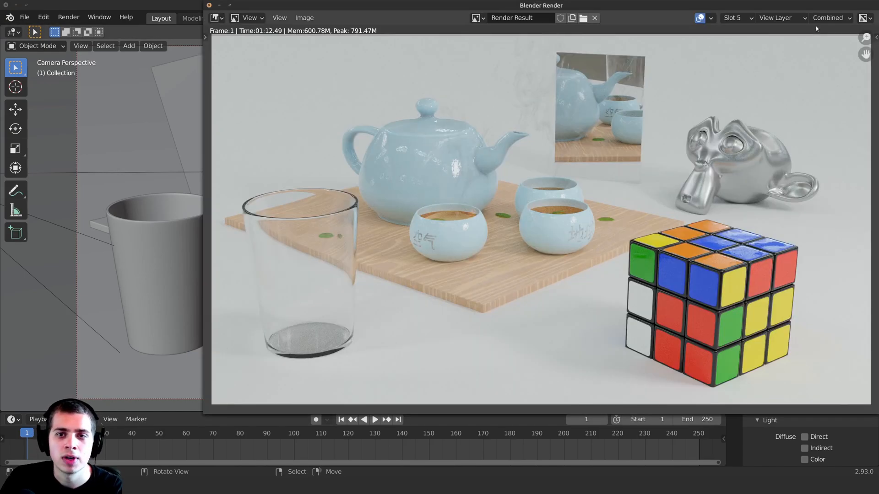
left_click(737, 17)
left_click(748, 86)
key("j")
middle_click_drag(628, 134, 616, 137)
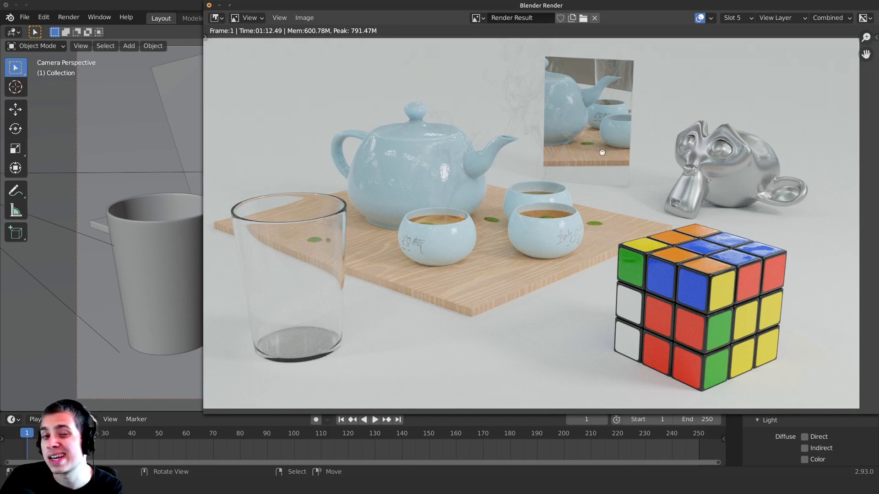
Render the scene again into Slot 5 with the denoising data pass, inspect the image and close the render window.
key("F12")
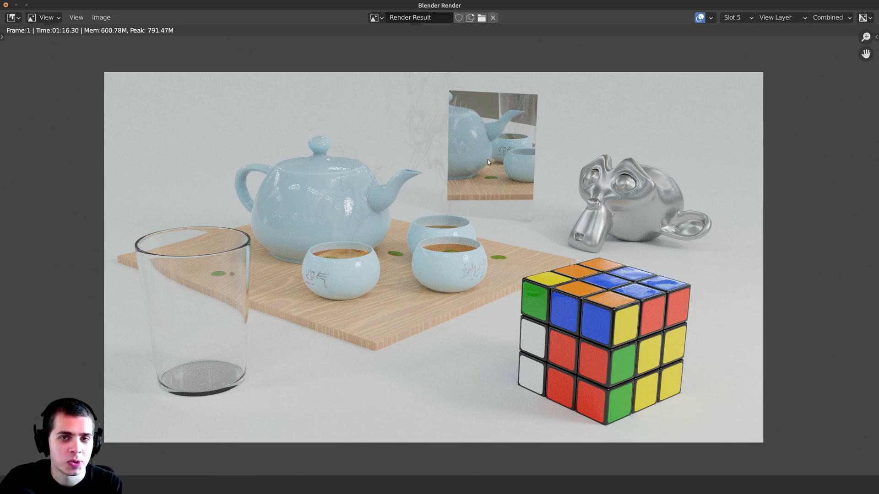
middle_click_drag(498, 146, 496, 142)
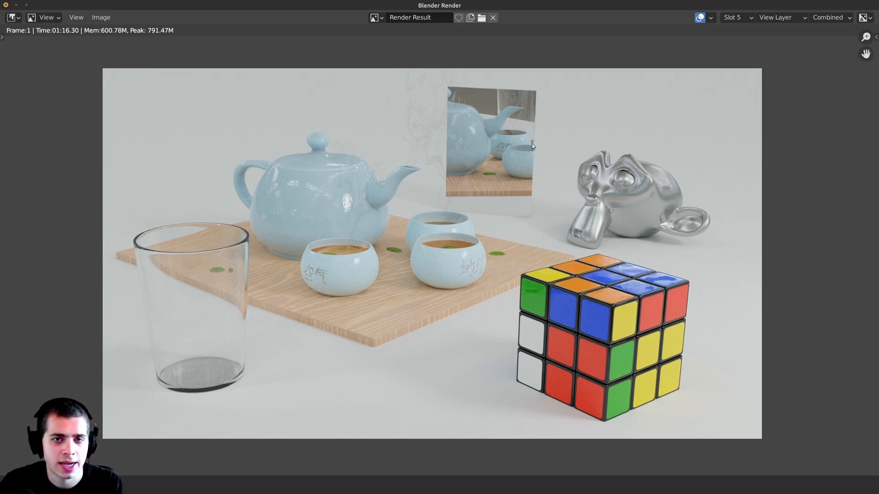
middle_click_drag(552, 296, 556, 297)
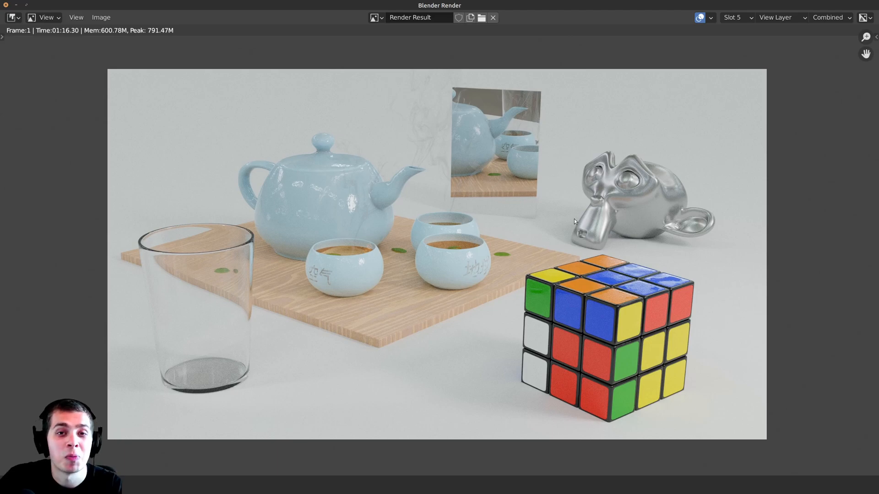
scroll(556, 222, "up", 1)
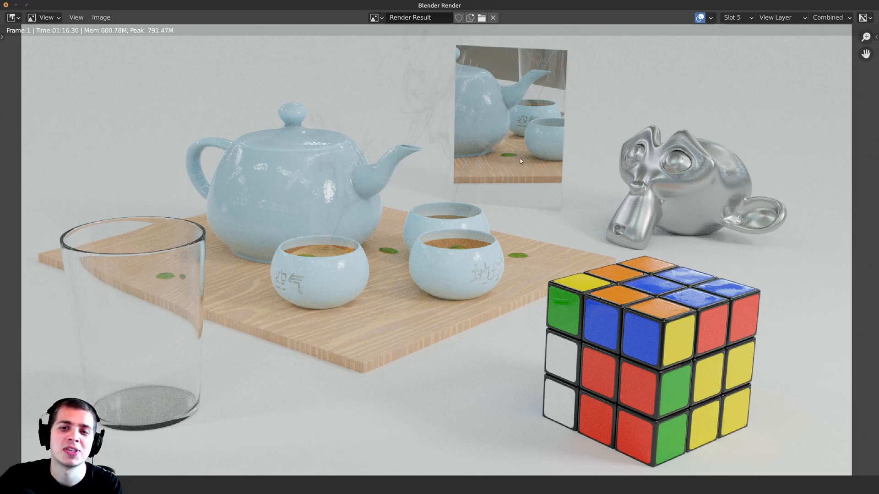
scroll(535, 159, "down", 1)
key("Escape")
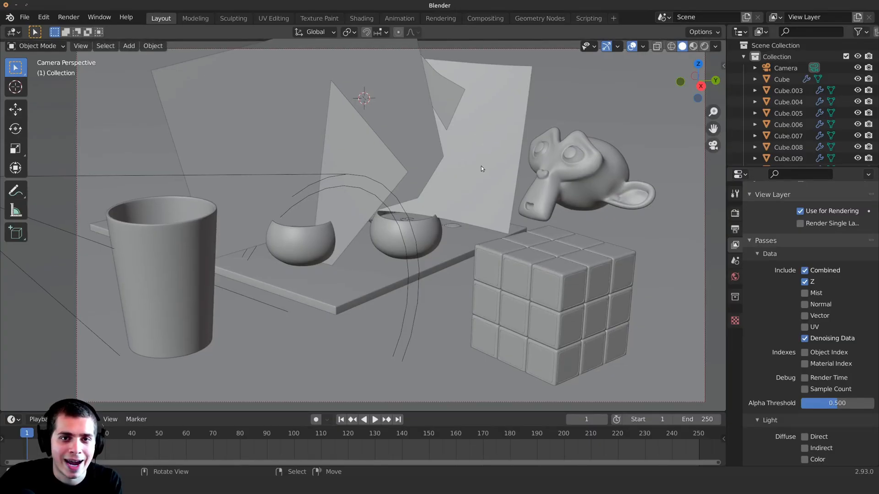
Enable nodes in the Compositing workspace and move the Composite node away from Render Layers to make room between them.
left_click(478, 21)
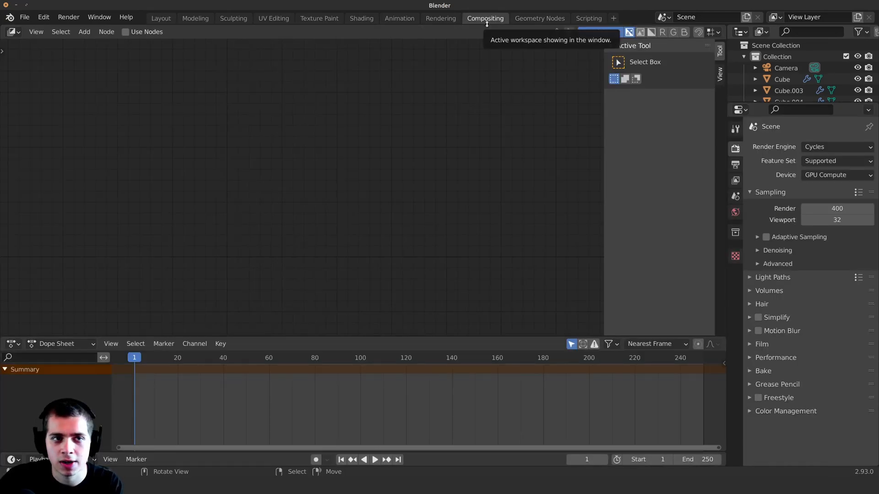
left_click(125, 32)
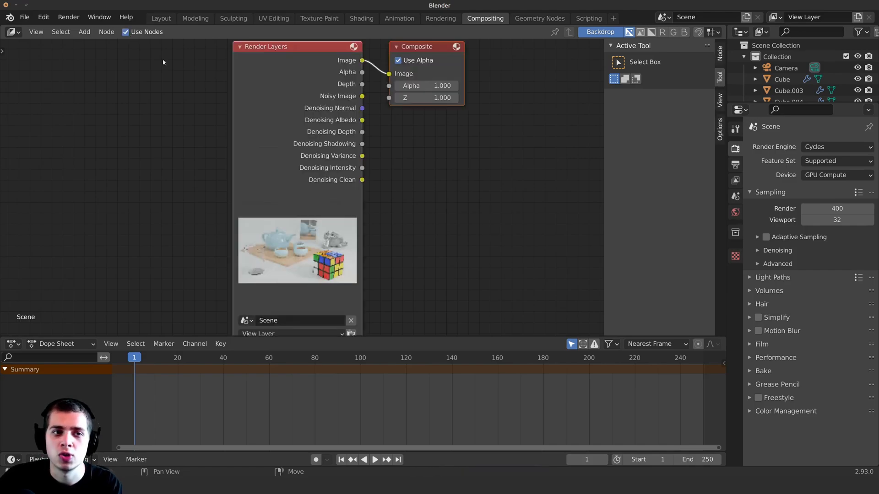
left_click_drag(490, 140, 527, 136)
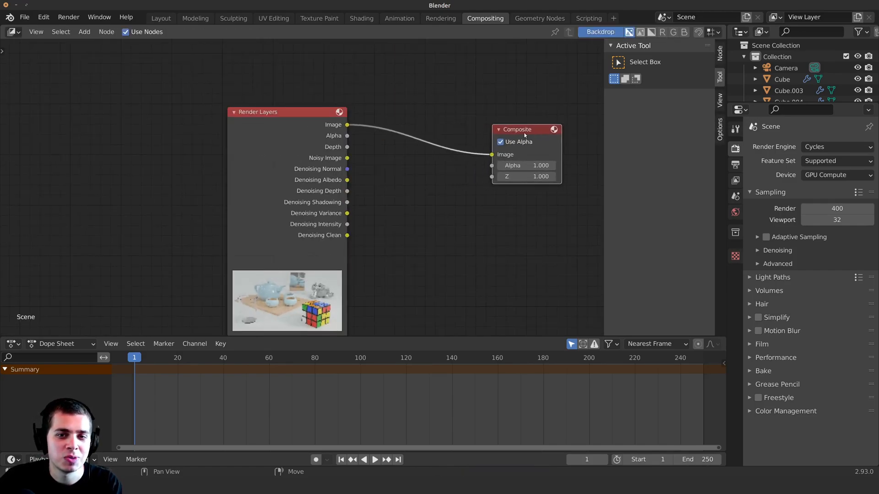
middle_click_drag(346, 154, 314, 157)
left_click_drag(277, 162, 265, 155)
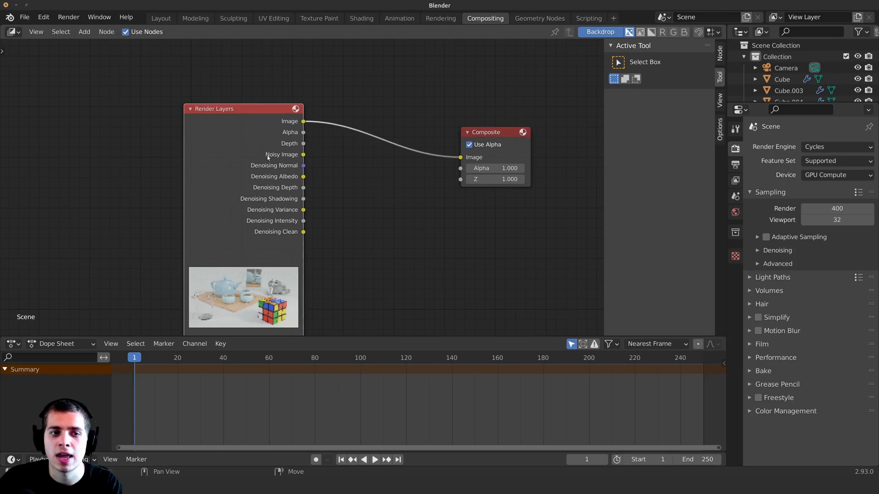
middle_click_drag(307, 141, 281, 113)
Add a Denoise node on the image link between the Render Layers and Composite nodes.
key("shift+a")
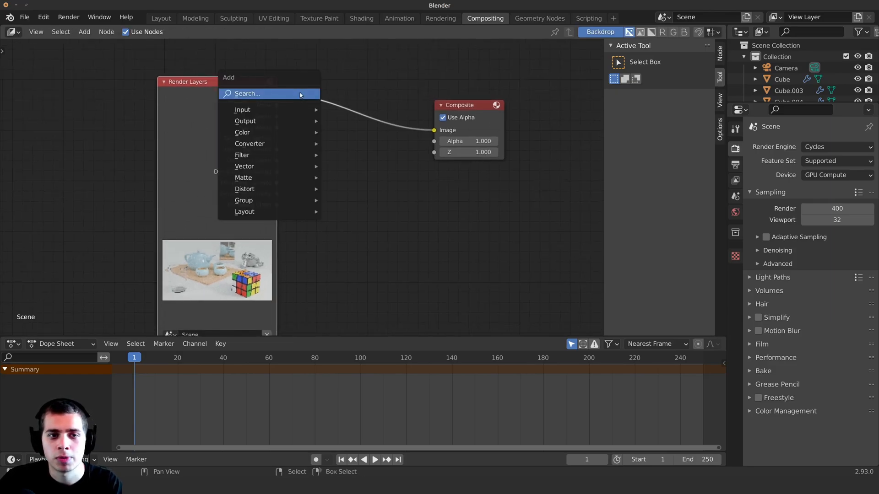
left_click(300, 94)
type("den")
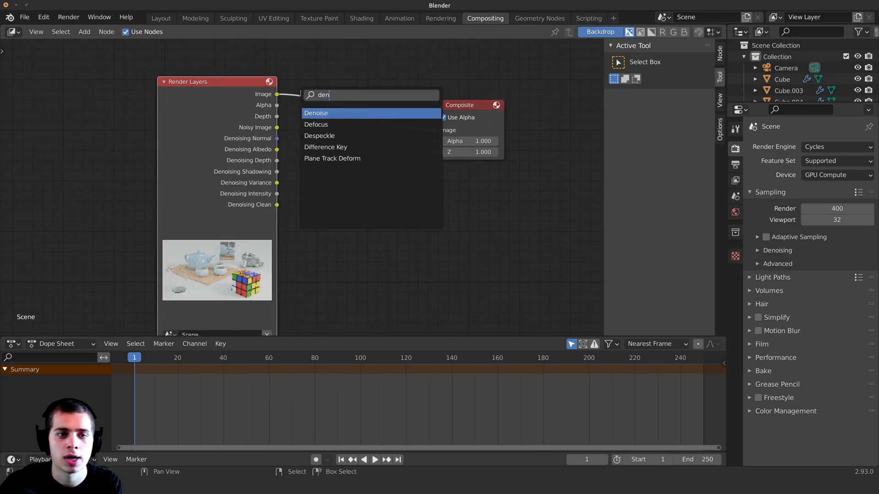
left_click(317, 113)
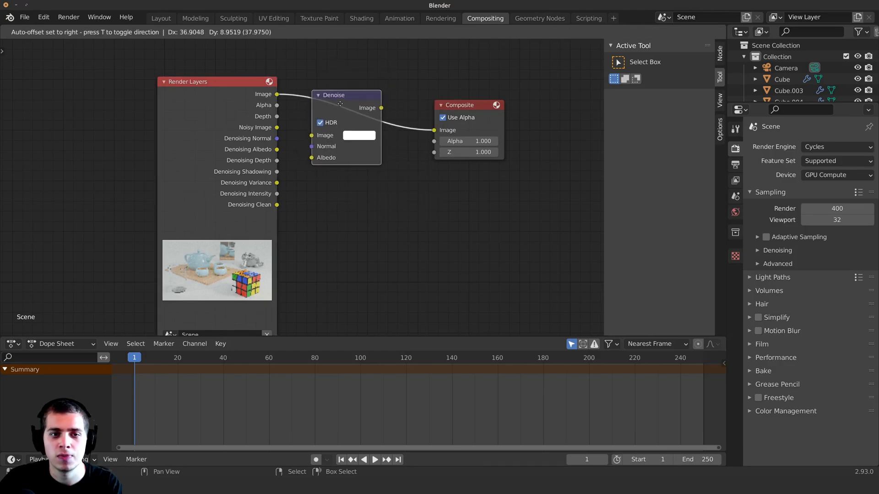
left_click(338, 101)
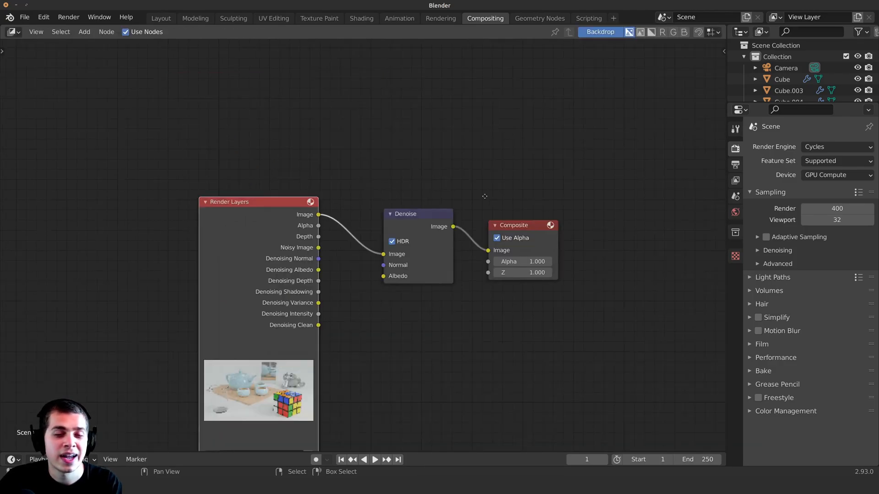
key("Home")
scroll(465, 173, "up", 1)
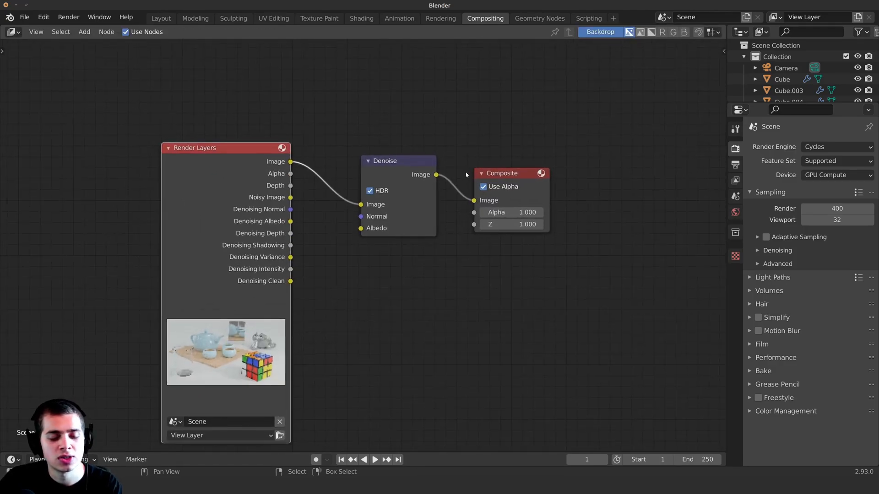
Send the Denoise output to a Viewer node shown in the backdrop and place that node above Composite.
left_click(408, 167, "ctrl+shift")
left_click_drag(664, 60, 505, 96)
key("shift+a")
left_click(396, 99)
type("vi")
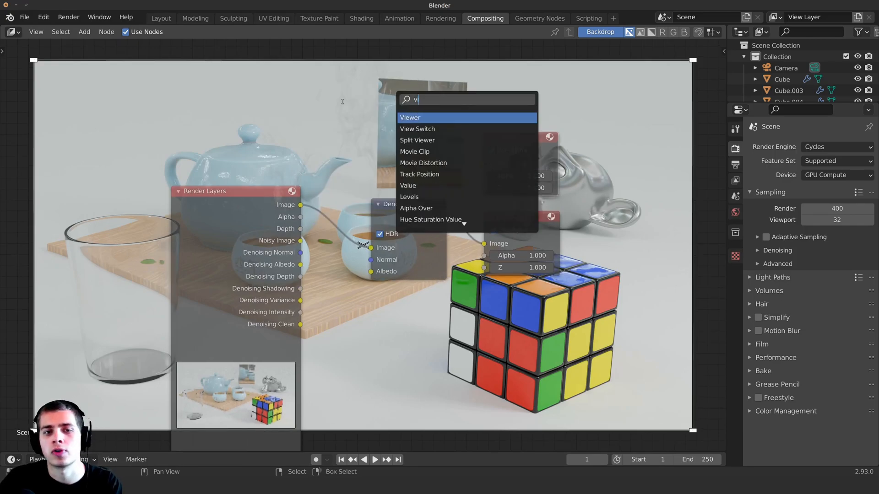
key("Escape")
Compare the raw render image with the Denoise output in the backdrop around the monkey head and cups.
middle_click_drag(482, 179, 500, 255)
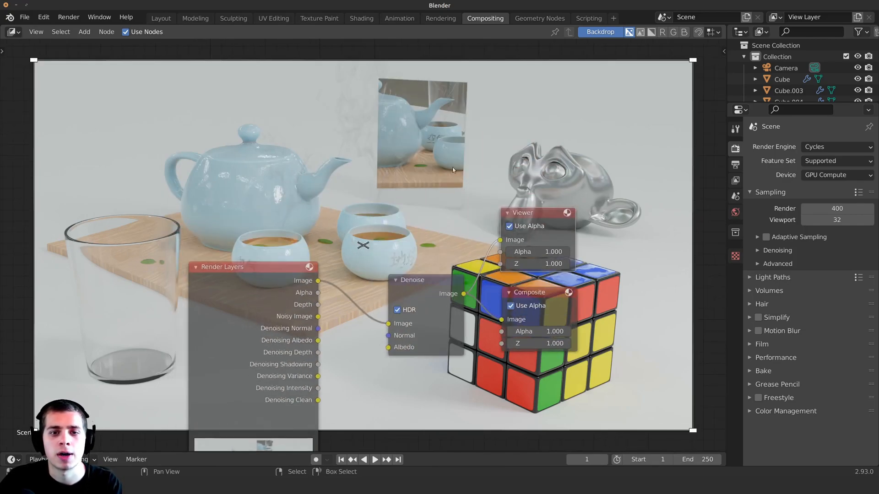
scroll(430, 283, "up", 1)
left_click(251, 273, "ctrl+shift")
middle_click_drag(251, 273, 388, 346)
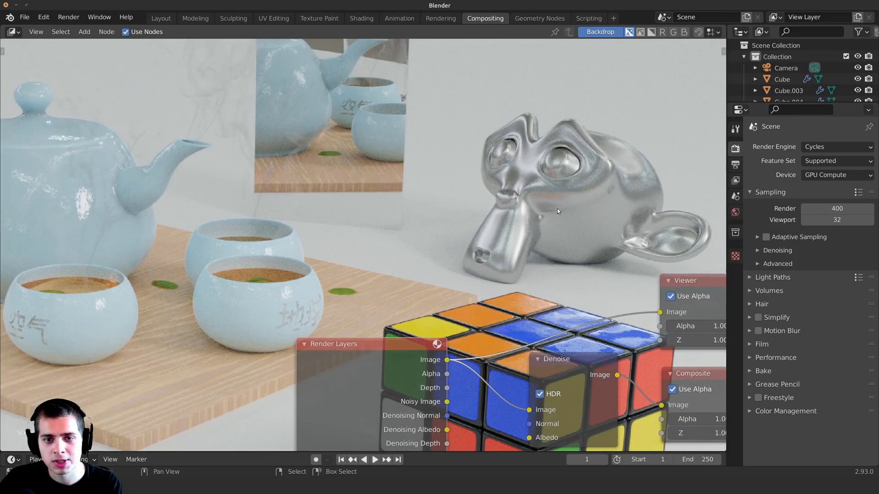
middle_click_drag(557, 207, 530, 161)
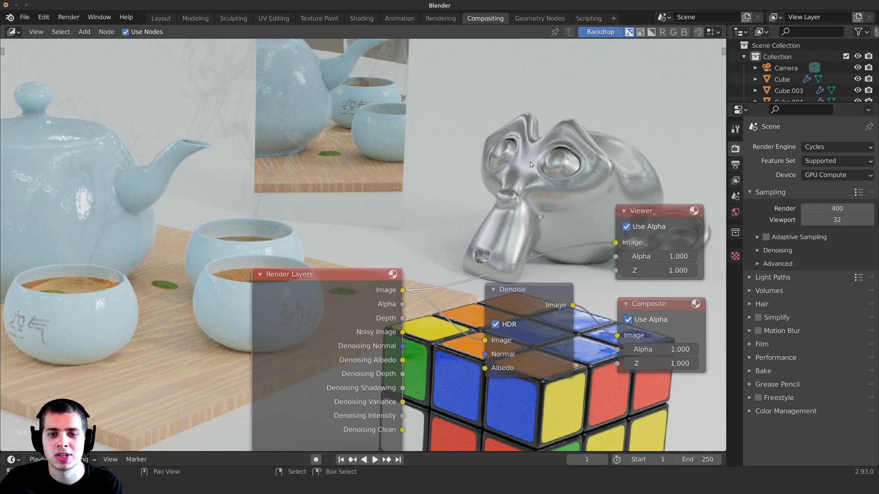
left_click(539, 287, "ctrl+shift")
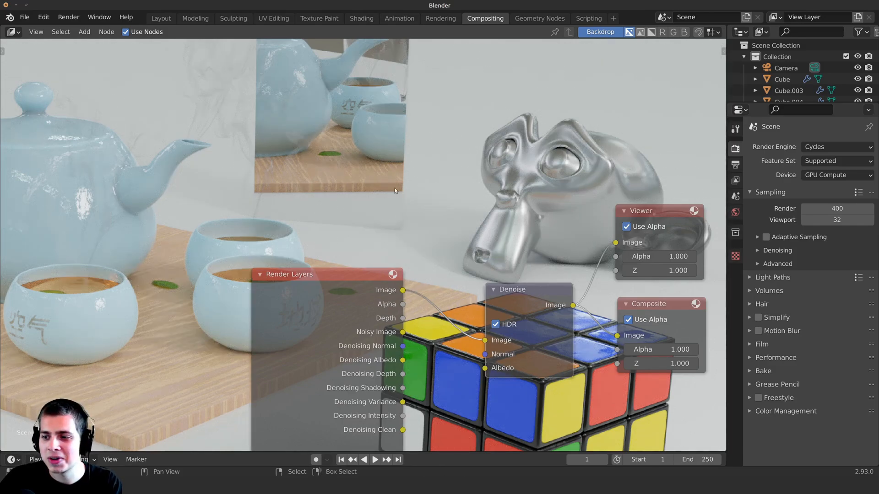
Spread the Render Layers and Denoise nodes farther apart to make their sockets easy to connect.
middle_click_drag(436, 224, 433, 202)
left_click_drag(323, 278, 296, 280)
left_click_drag(530, 280, 522, 274)
left_click_drag(324, 271, 312, 260)
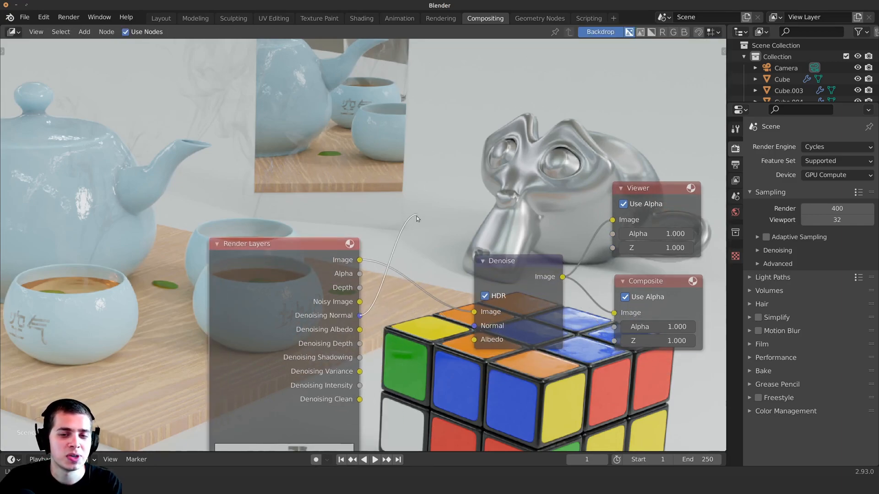
left_click_drag(493, 282, 490, 272)
left_click_drag(319, 293, 321, 296)
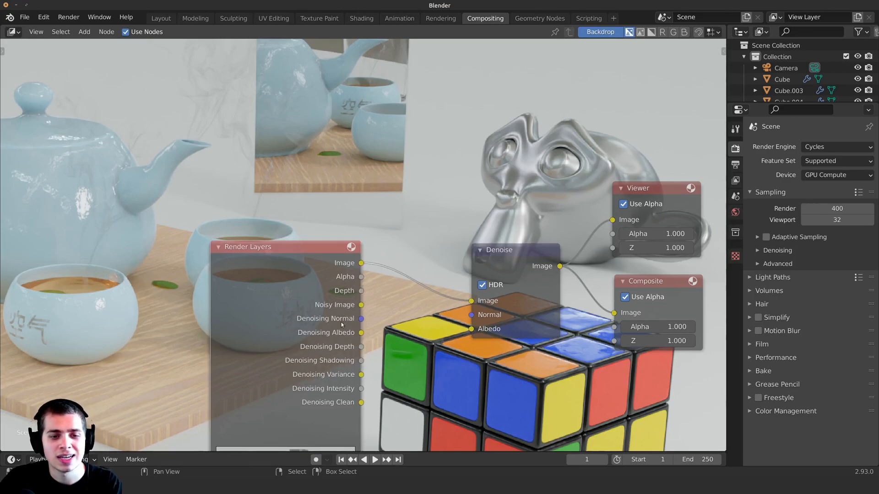
Preview the Noisy Image and Denoising Normal passes in the backdrop, and switch the Viewer back to the Denoise output.
left_click(311, 301, "ctrl+shift")
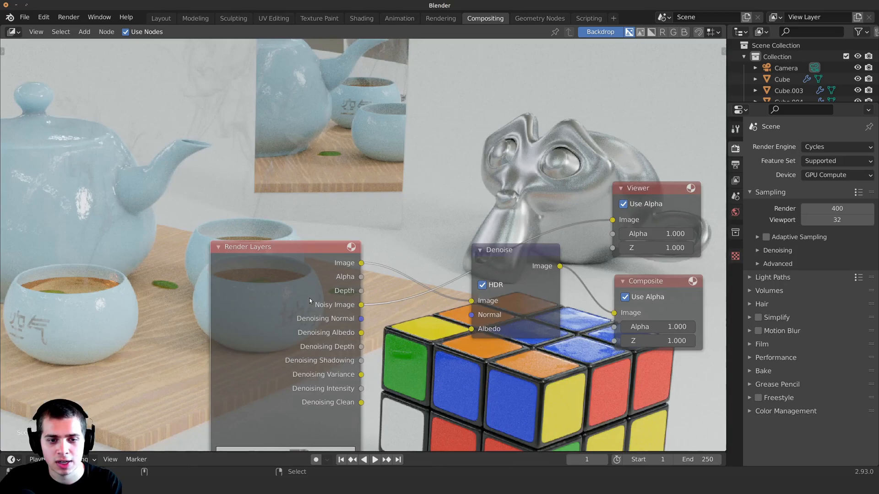
left_click(310, 301, "ctrl+shift")
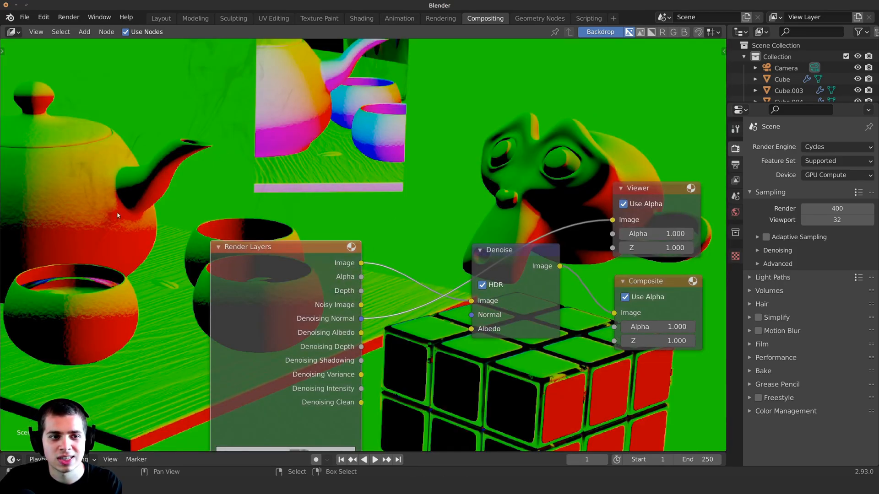
left_click_drag(362, 318, 467, 315)
left_click(506, 268, "ctrl+shift")
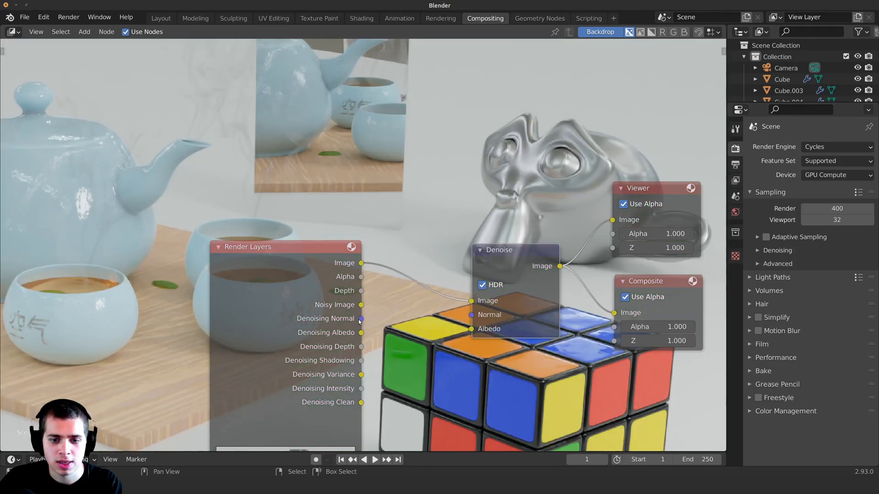
Connect the Denoising Normal pass to the Denoise node's Normal input and adjust the positions of both nodes.
left_click_drag(362, 319, 470, 316)
middle_click_drag(323, 352, 355, 294)
scroll(355, 294, "up", 1)
middle_click_drag(456, 280, 377, 318)
scroll(381, 312, "up", 1)
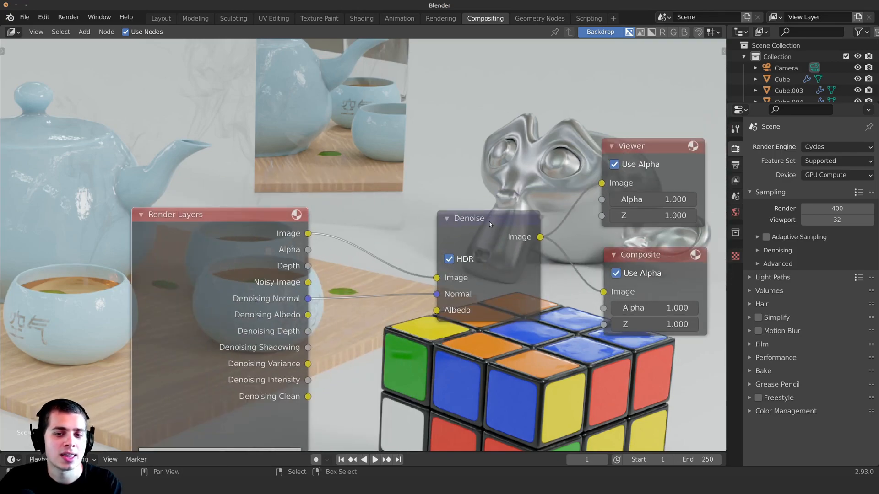
left_click_drag(487, 221, 497, 223)
left_click_drag(262, 251, 256, 241)
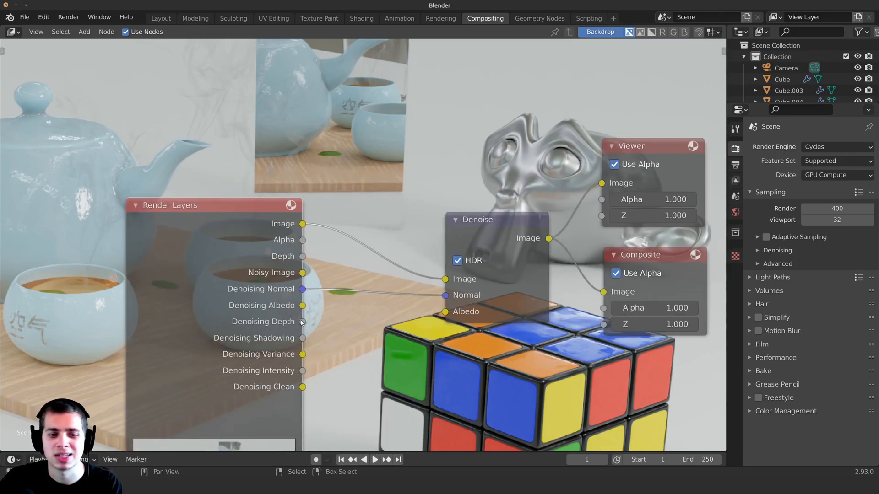
Preview the Denoising Albedo pass and connect it to the Denoise node's Albedo input, with the Viewer showing the Denoise output.
left_click_drag(302, 305, 602, 183)
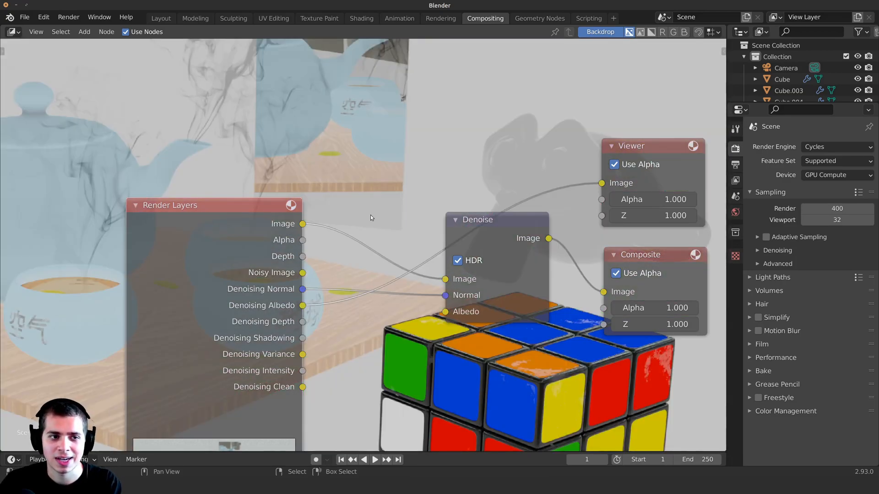
left_click_drag(302, 305, 443, 312)
left_click(471, 228, "ctrl+shift")
left_click_drag(271, 294, 249, 293)
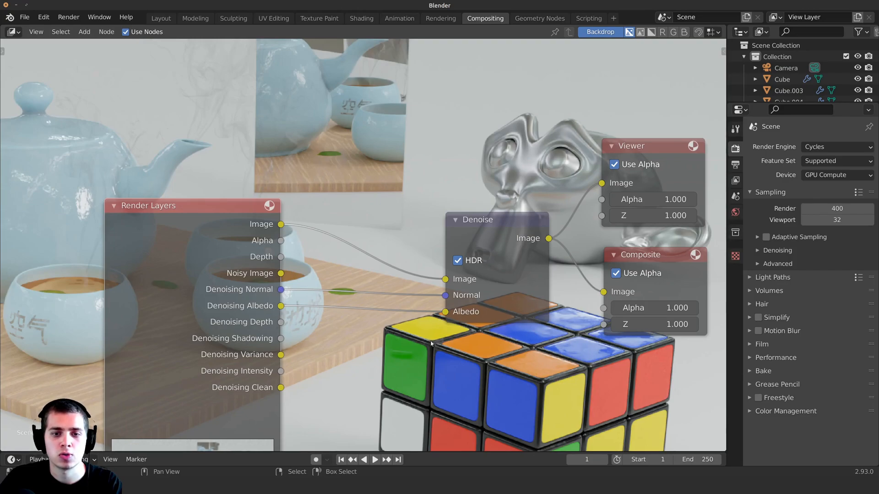
middle_click_drag(397, 330, 386, 431)
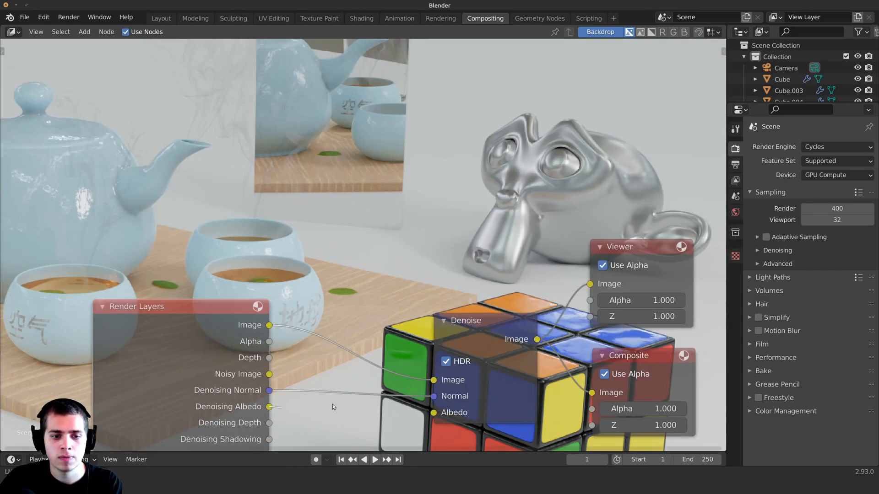
middle_click_drag(316, 338, 287, 306)
left_click_drag(192, 306, 259, 312)
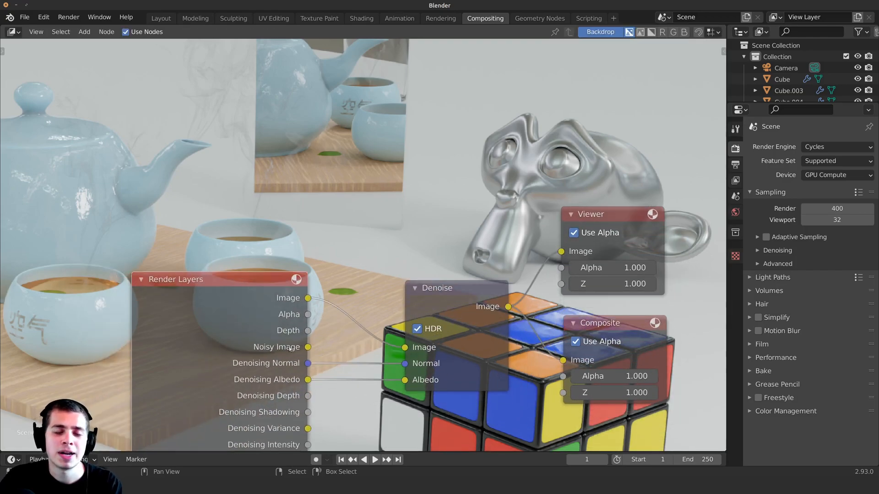
middle_click_drag(304, 339, 324, 288)
left_click_drag(424, 262, 403, 259)
left_click_drag(272, 276, 287, 277)
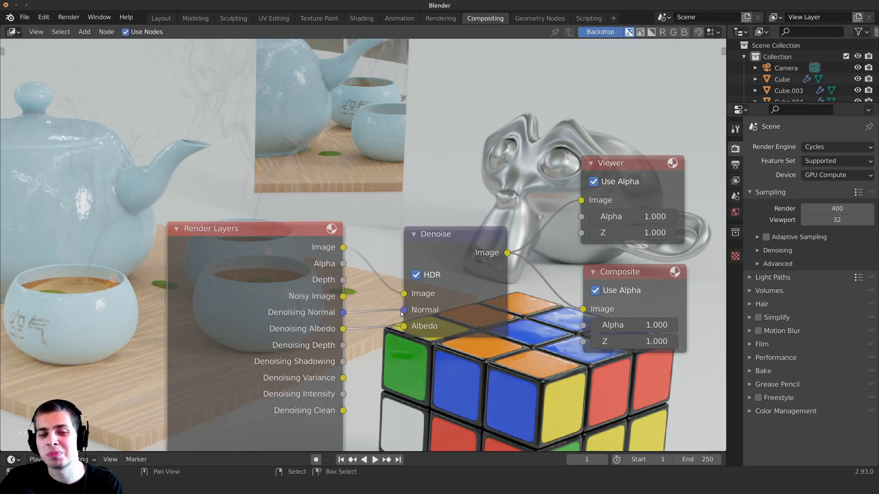
middle_click_drag(429, 279, 422, 276)
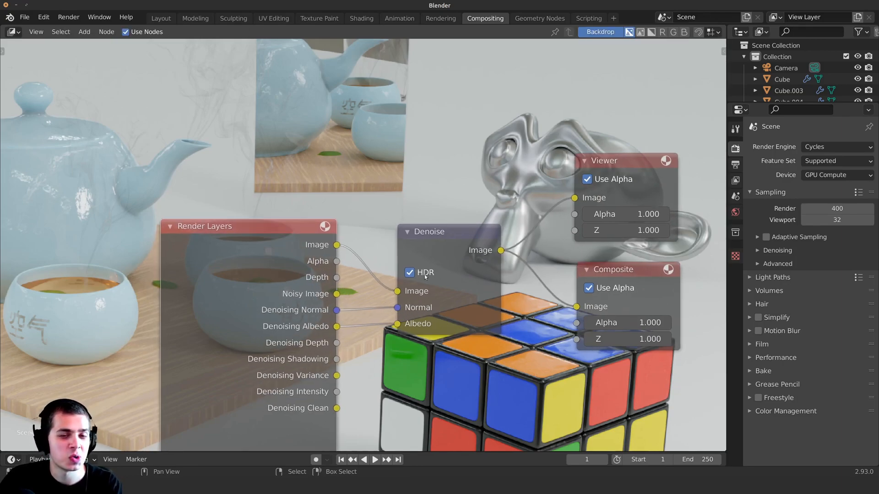
left_click_drag(434, 255, 449, 255)
left_click_drag(289, 273, 251, 273)
left_click_drag(463, 242, 452, 237)
left_click_drag(218, 273, 210, 270)
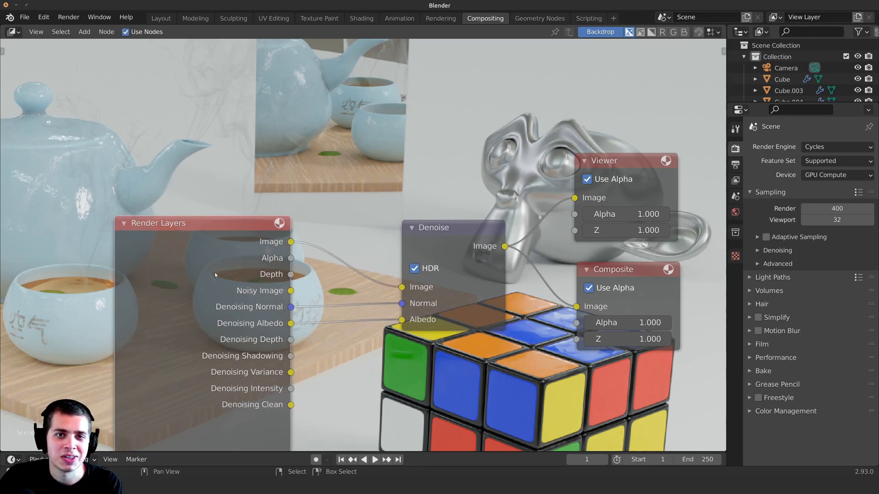
left_click_drag(471, 248, 455, 239)
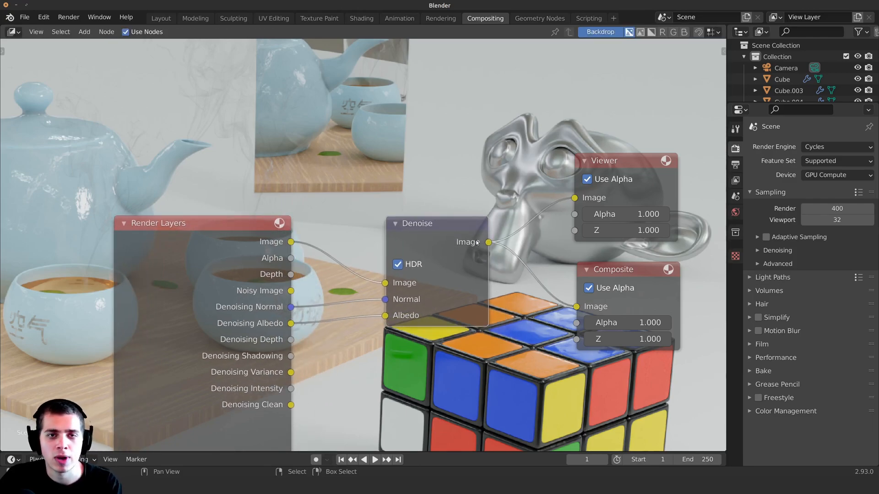
left_click_drag(469, 234, 469, 242)
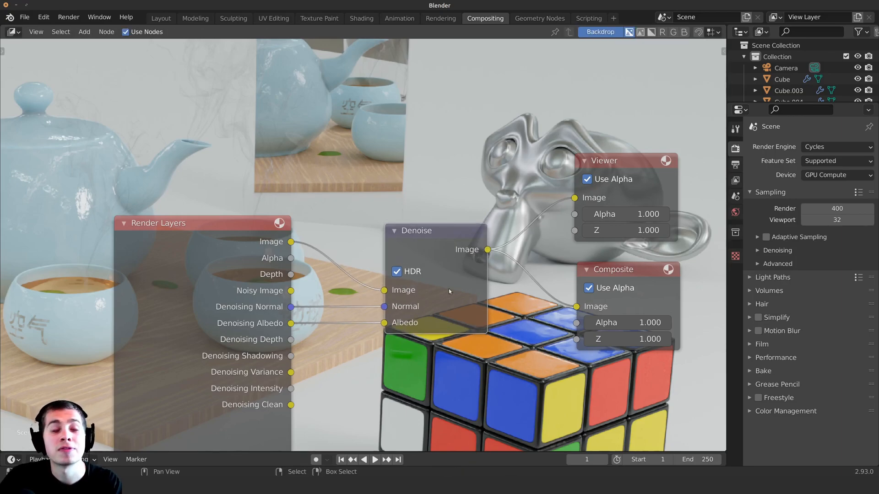
Undo the Denoising Normal and Albedo connections to the Denoise node and disable the view layer's Denoising Data pass.
left_click_drag(253, 232, 249, 230)
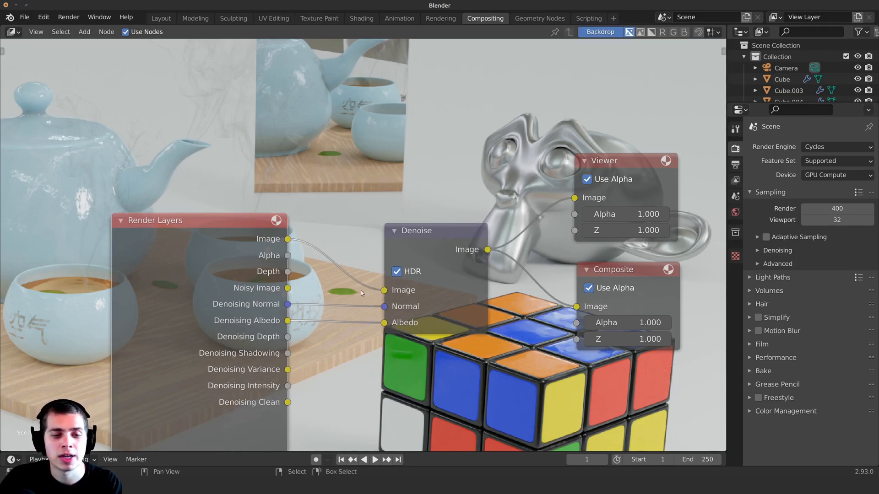
left_click_drag(269, 276, 270, 287)
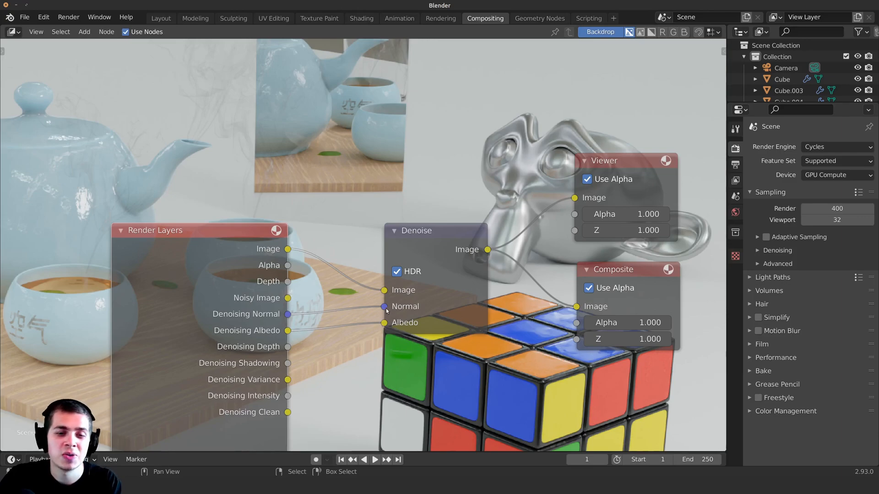
key("ctrl+z")
left_click(735, 165)
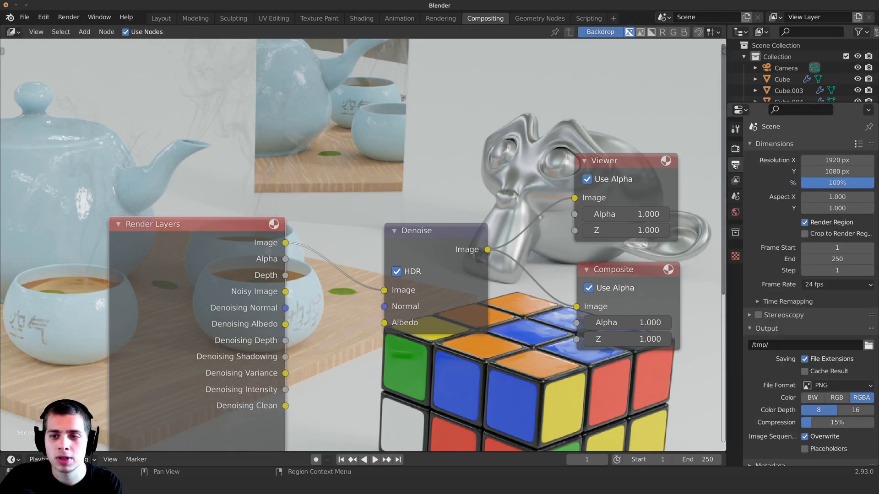
left_click(735, 181)
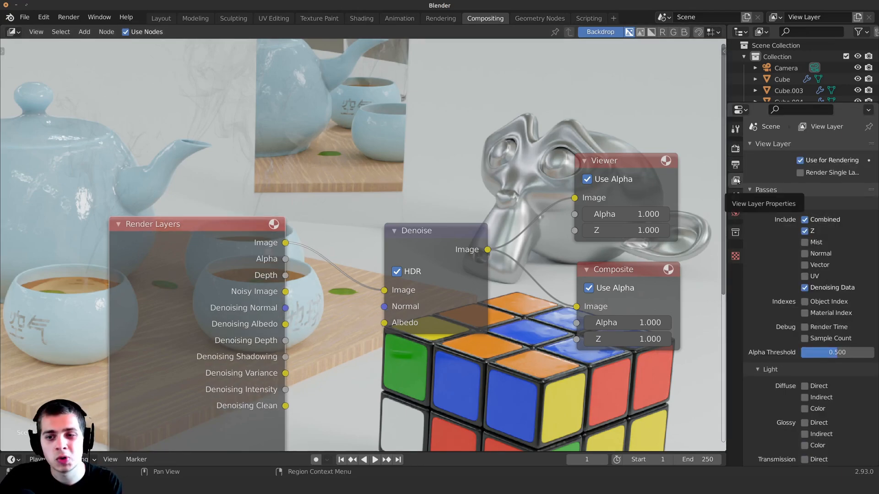
left_click(804, 287)
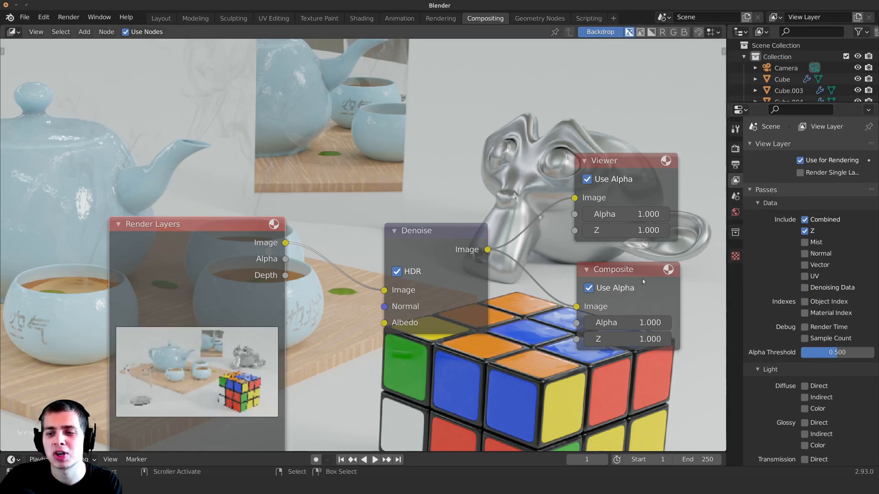
Open the render result, select Slot 6 and render the scene with only the image feeding the Denoise node.
middle_click_drag(556, 274, 517, 294)
middle_click_drag(562, 156, 548, 159)
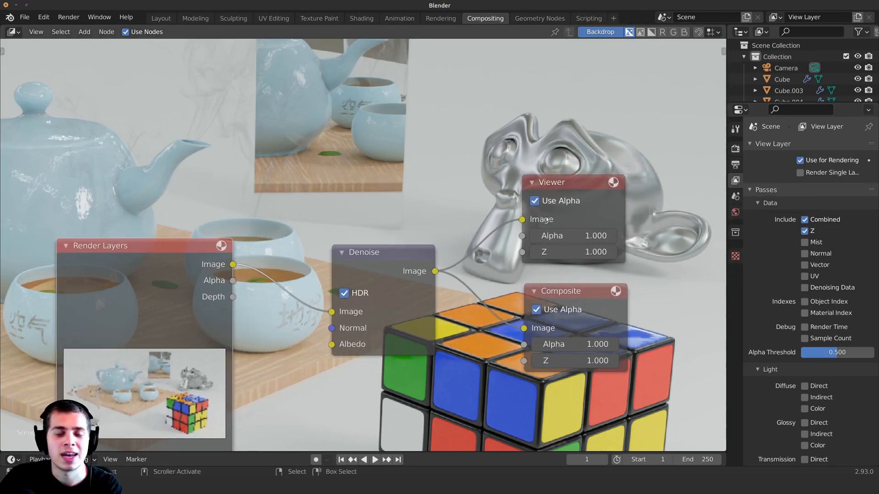
key("F11")
left_click(735, 57)
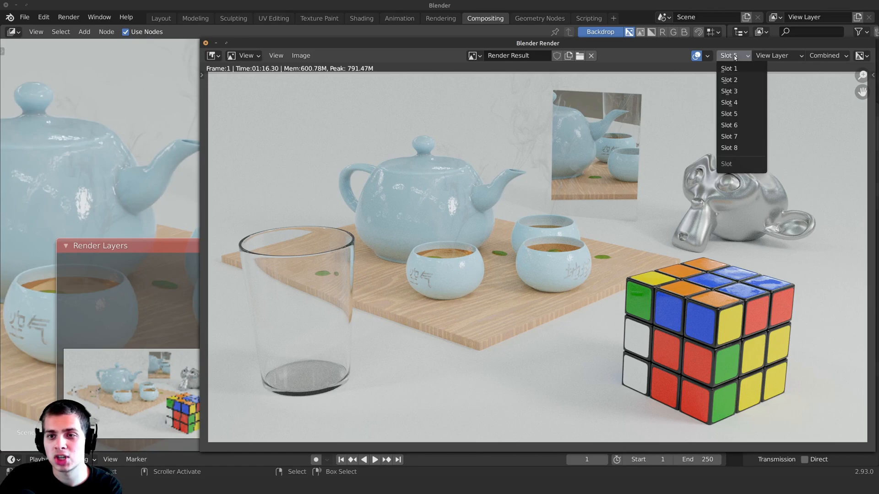
left_click(730, 125)
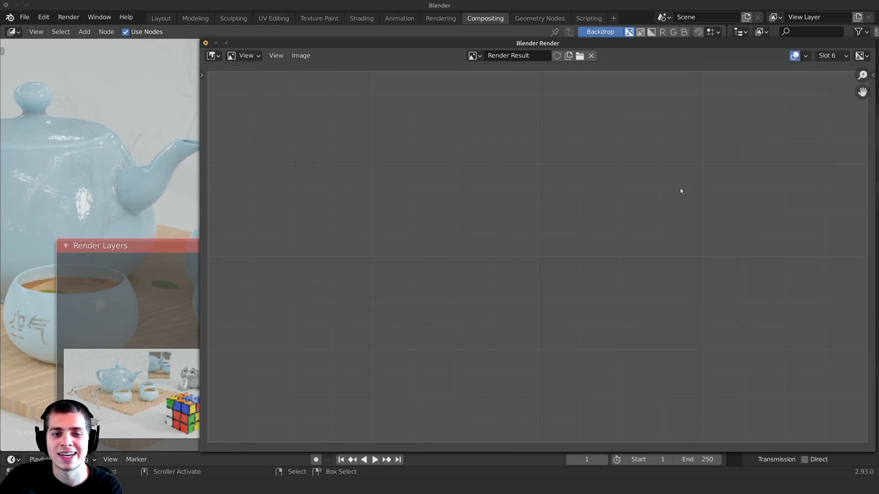
middle_click_drag(636, 202, 631, 206)
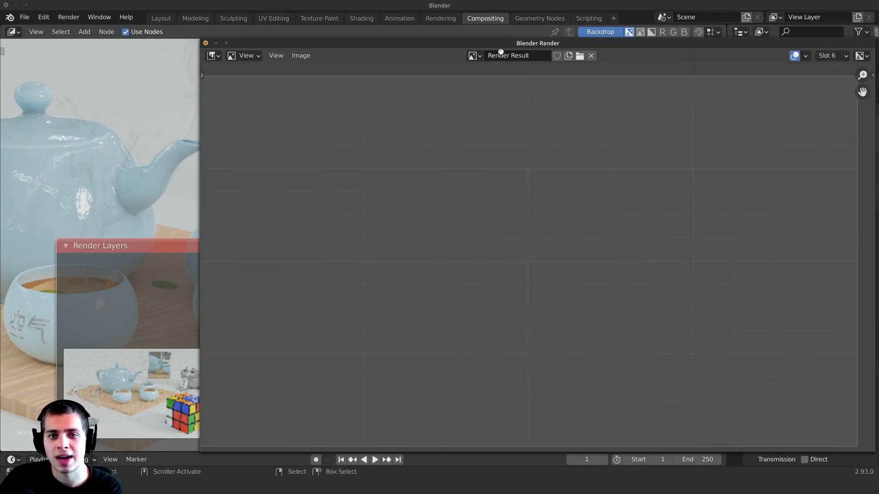
key("F12")
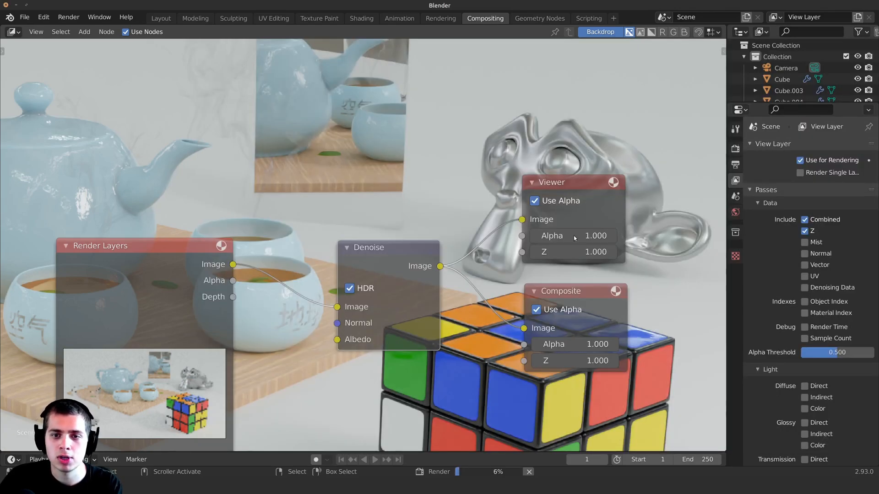
left_click(97, 462)
left_click(96, 464)
double_click(483, 43)
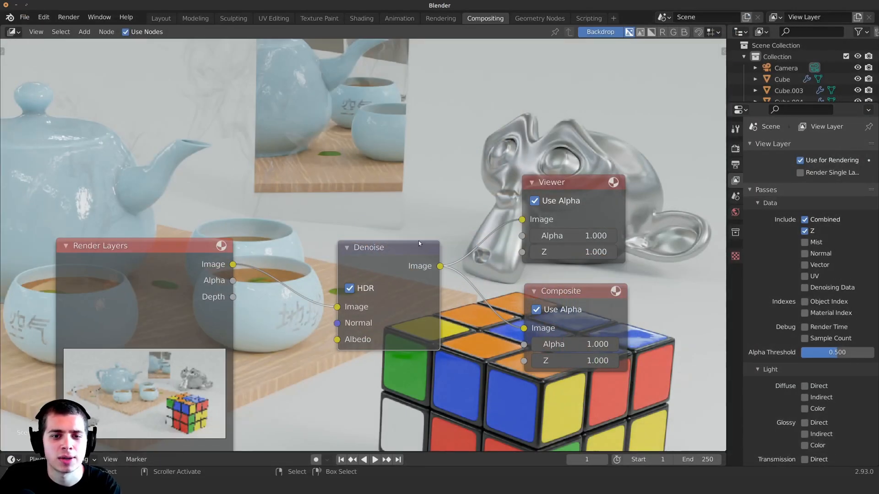
Reposition the Denoise node slightly and reopen the render result, moving its window into clear view.
left_click_drag(418, 241, 408, 228)
middle_click_drag(408, 228, 490, 207)
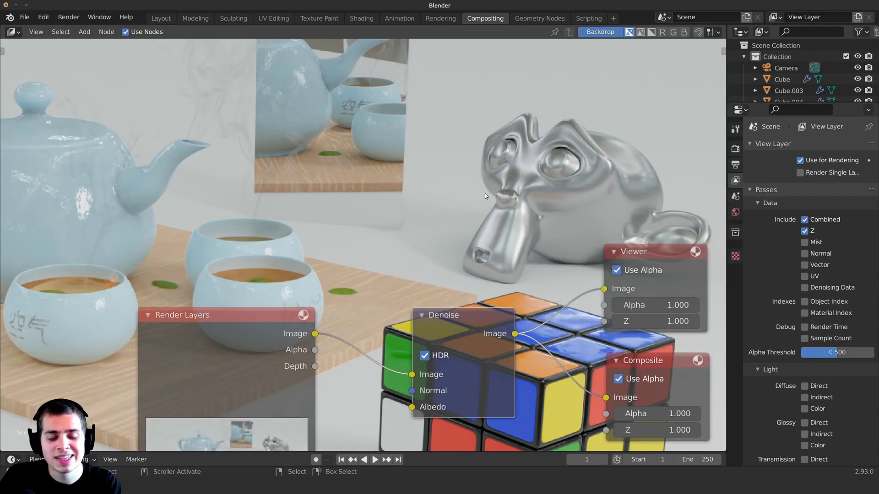
key("F11")
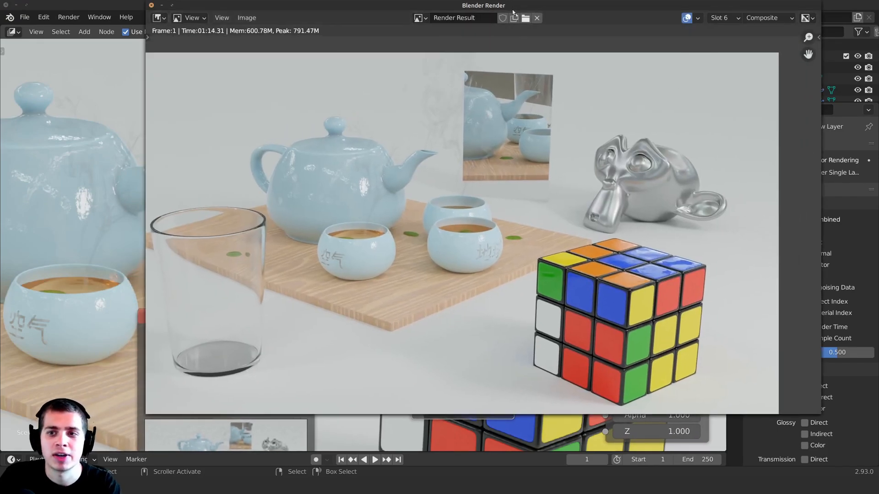
left_click_drag(512, 5, 487, 17)
middle_click_drag(486, 112, 520, 99)
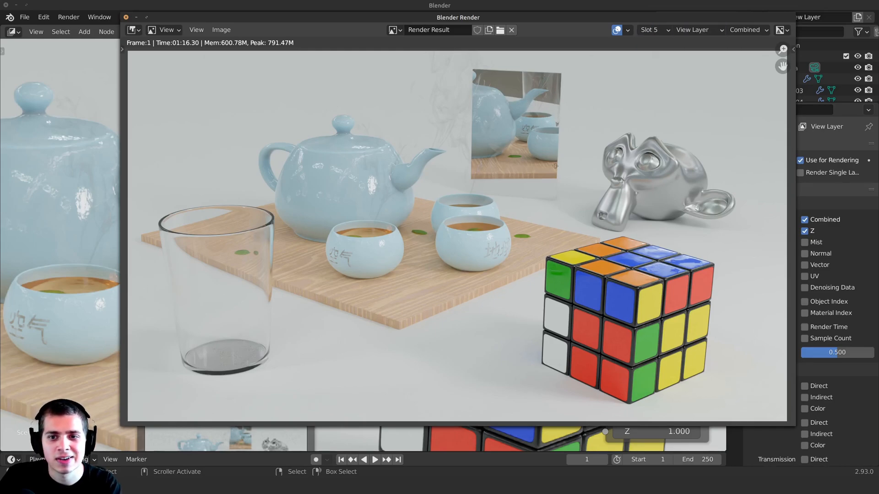
Compare the denoised renders in Slots 5 and 6 up close, and display the Slot 4 render.
key("j")
scroll(426, 268, "up", 5)
key("j")
middle_click_drag(415, 282, 546, 142)
key("j")
key("j")
key("j")
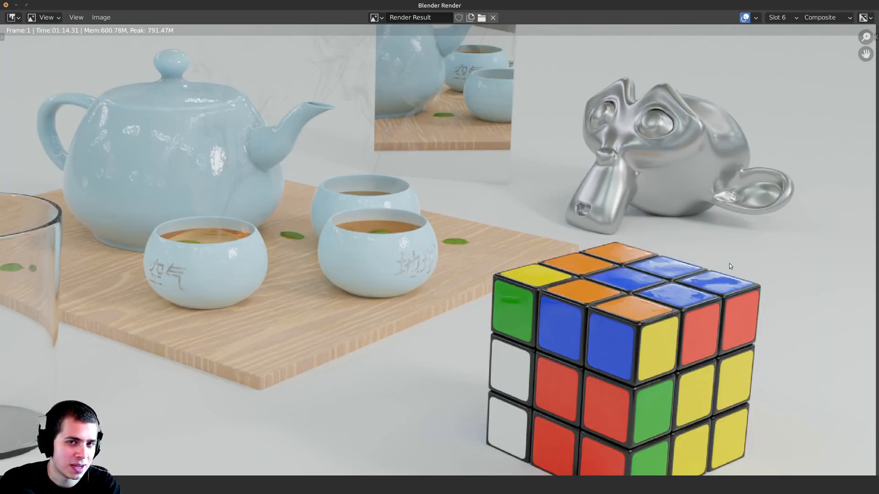
scroll(695, 225, "up", 1)
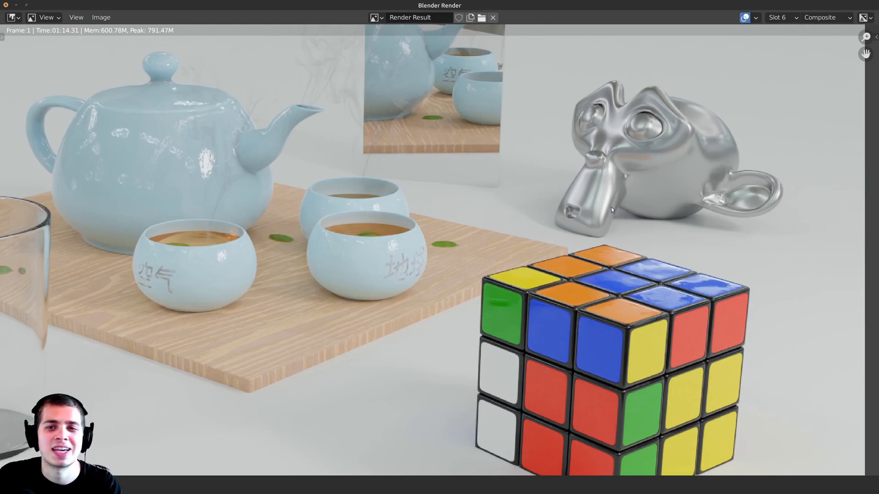
scroll(599, 201, "up", 1)
scroll(591, 197, "down", 2)
scroll(634, 263, "up", 1)
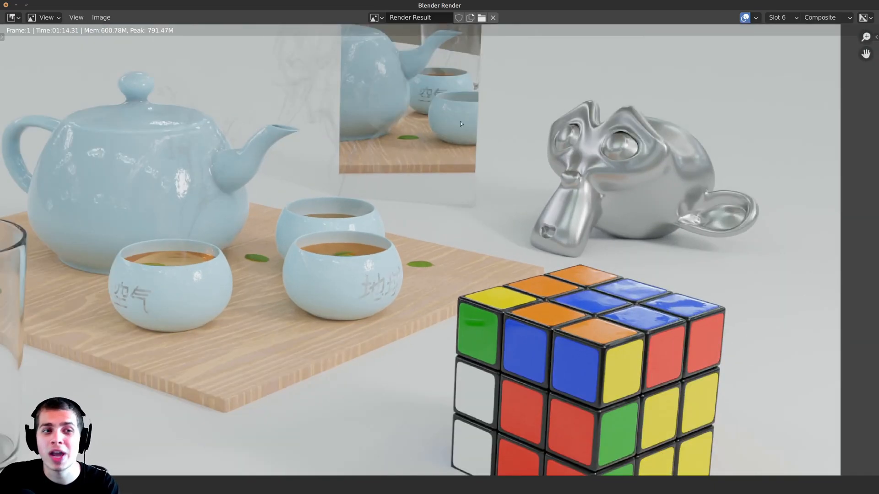
key("4")
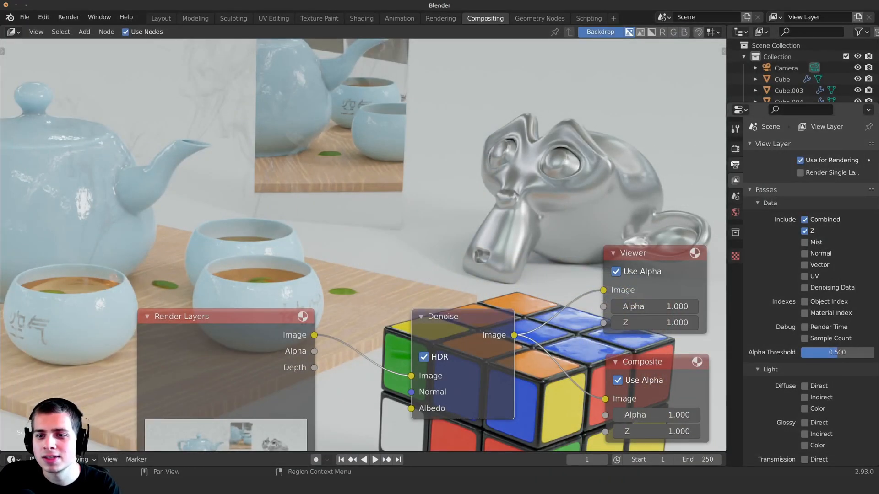
Set the Cycles render samples to 80 and render the scene into Slot 7.
left_click(735, 149)
left_click(824, 208)
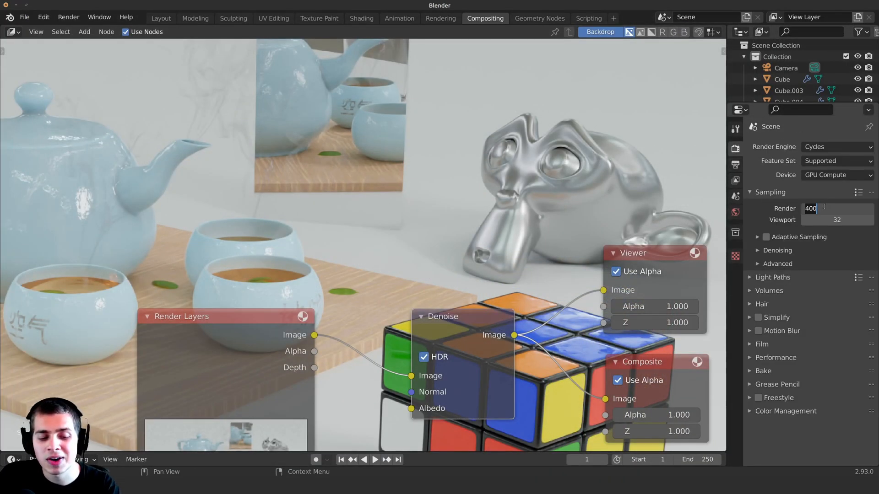
type("80")
key("Return")
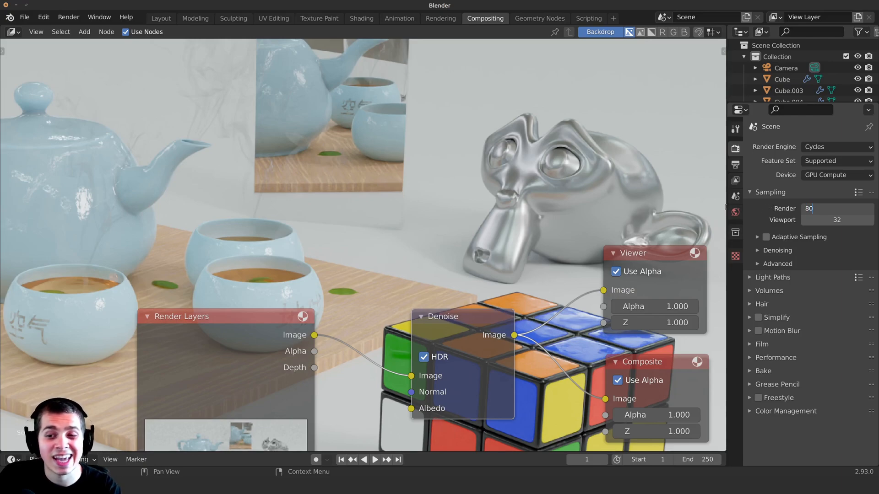
middle_click_drag(581, 204, 560, 205)
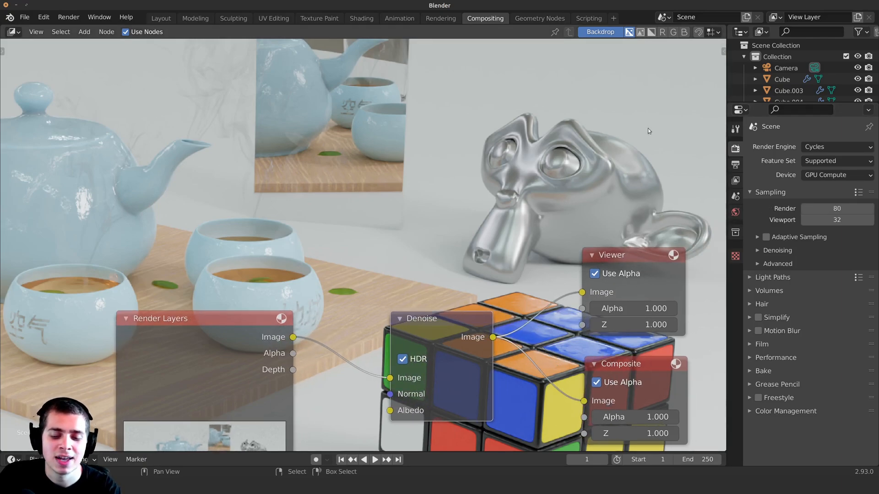
key("F12")
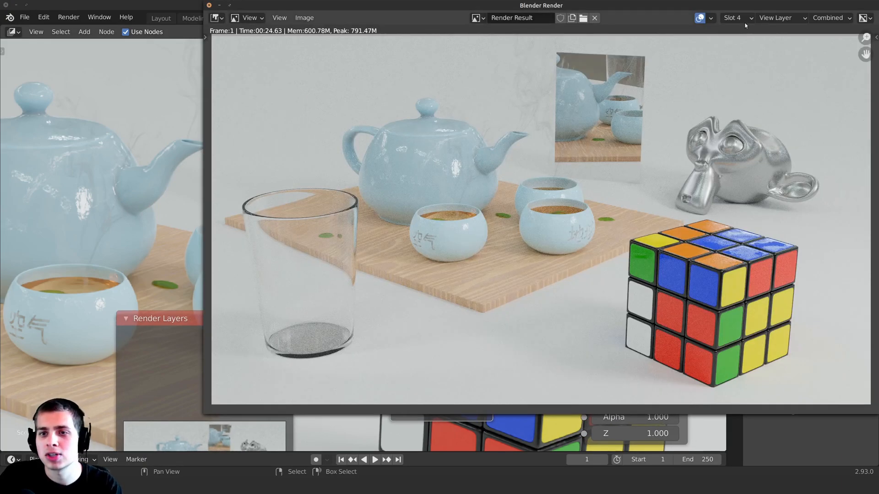
left_click(744, 24)
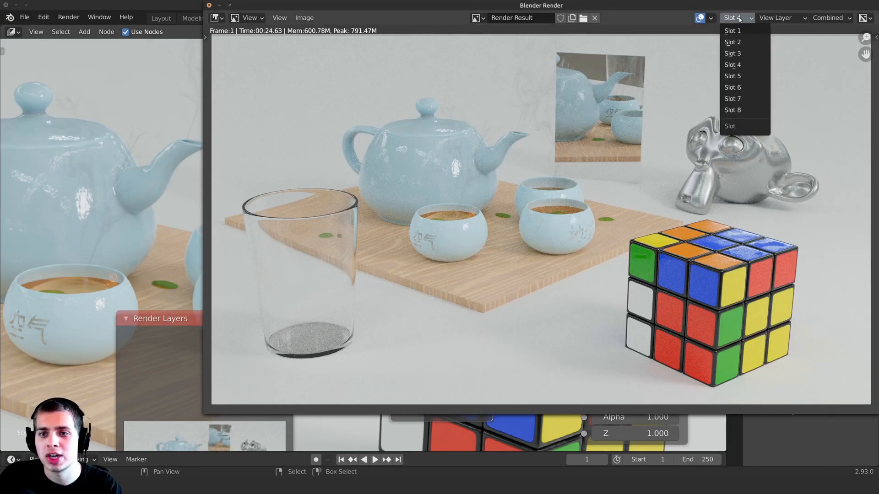
left_click(746, 88)
left_click_drag(444, 6, 415, 0)
key("F12")
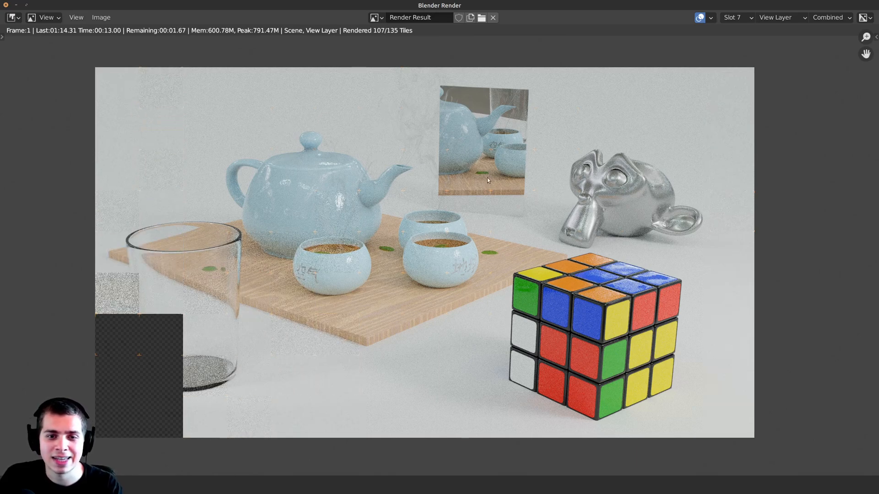
Examine the 80-sample render's time and its detail on the monkey head, teapot and cube, and close the render window.
scroll(485, 189, "up", 1)
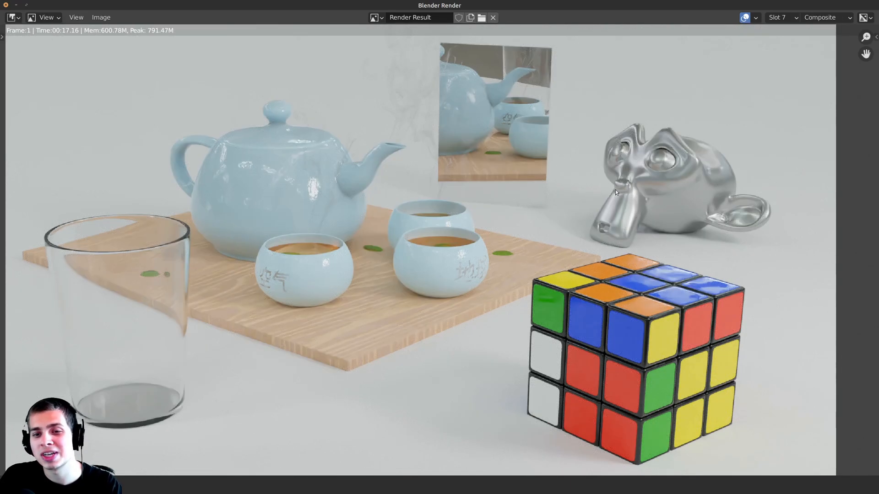
scroll(635, 162, "up", 4)
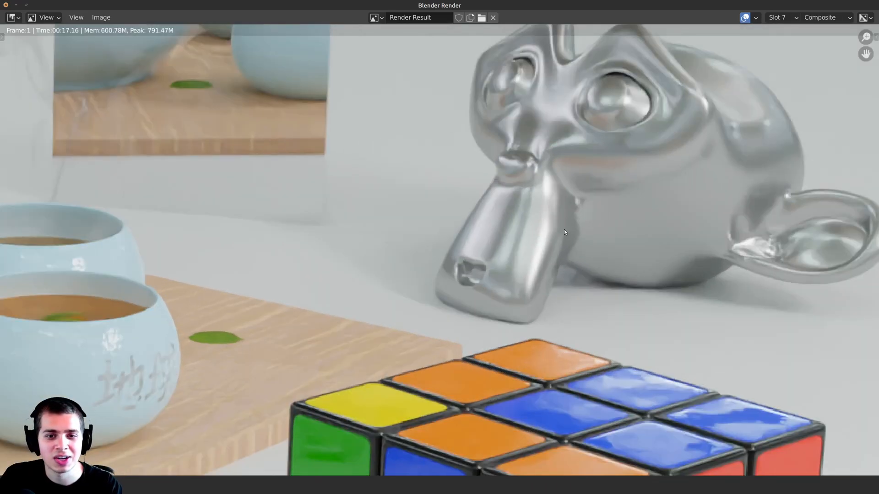
scroll(449, 189, "down", 2)
scroll(494, 242, "down", 2)
middle_click_drag(446, 327, 545, 304)
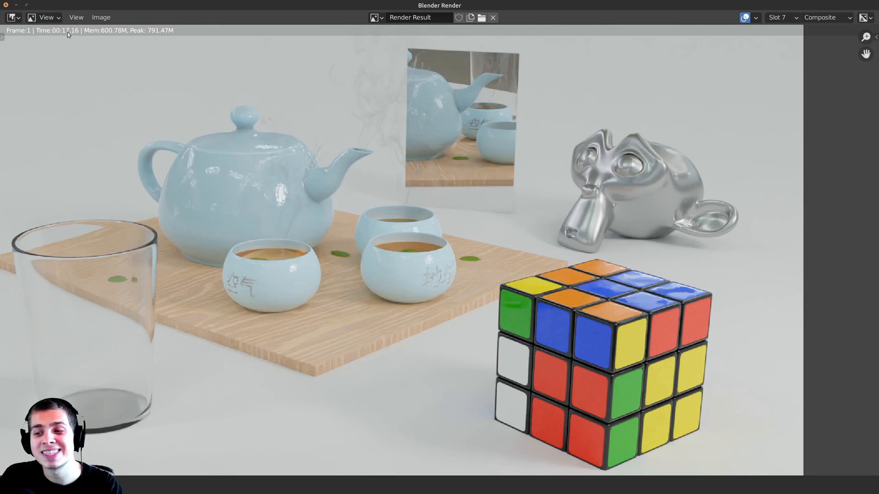
middle_click_drag(632, 278, 531, 261)
scroll(506, 179, "up", 1)
scroll(497, 171, "up", 1)
scroll(507, 191, "up", 1)
scroll(509, 215, "up", 1)
middle_click_drag(196, 142, 317, 172)
scroll(317, 172, "up", 1)
middle_click_drag(551, 245, 501, 285)
scroll(400, 163, "down", 5)
middle_click_drag(364, 174, 491, 209)
key("Escape")
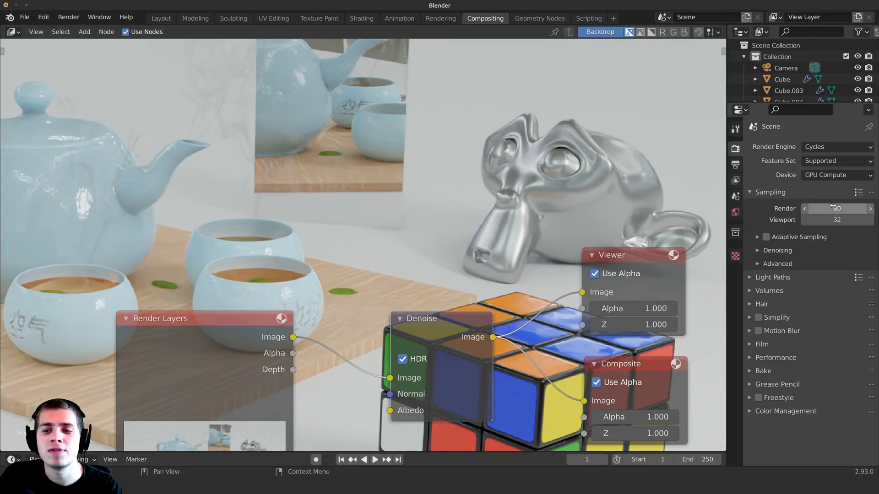
Set the render samples to 10 and render the scene again in an enlarged render window.
left_click(825, 209)
type("10")
key("Return")
key("F12")
double_click(384, 12)
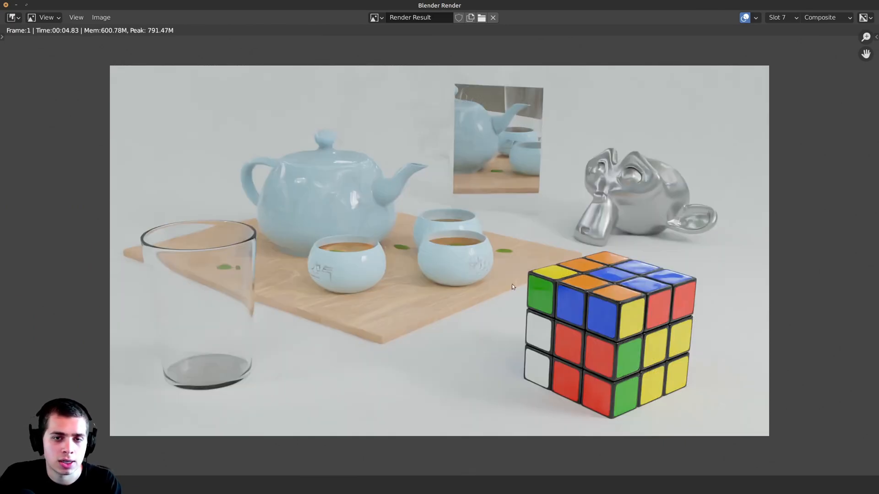
Inspect the monkey head in the 10-sample denoised render and close the render window.
scroll(581, 273, "up", 4)
middle_click_drag(632, 56, 458, 186)
scroll(457, 185, "up", 2)
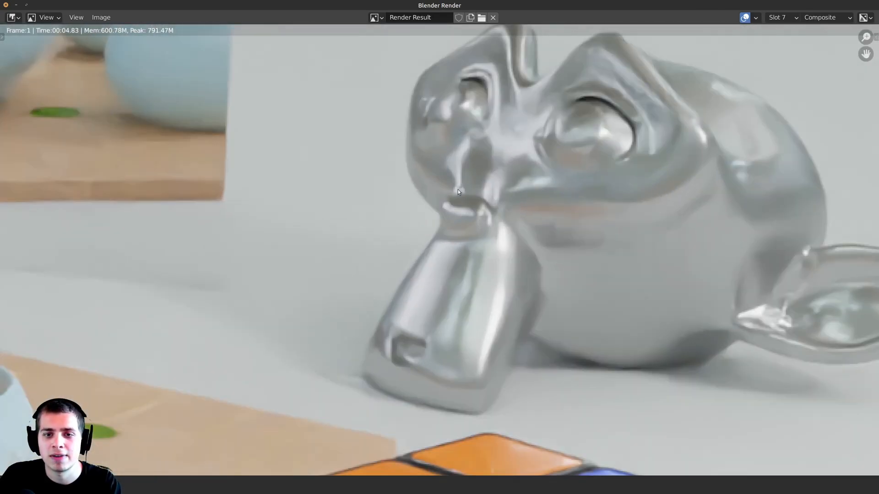
key("Escape")
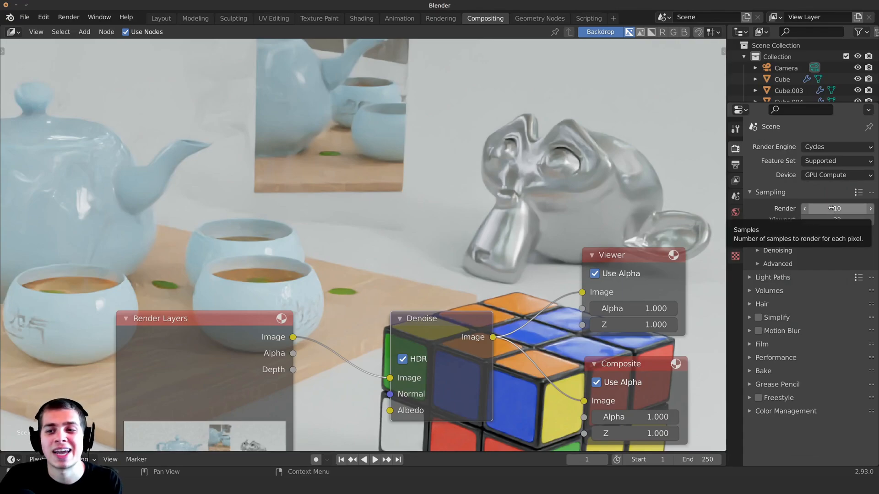
Set the render samples to 100, render the scene again and view the result up close.
left_click(829, 207)
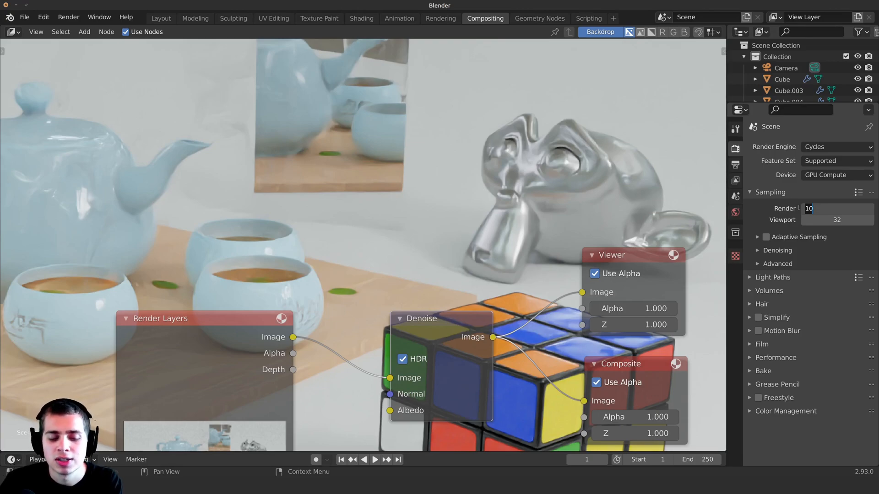
key("BackSpace")
key("Return")
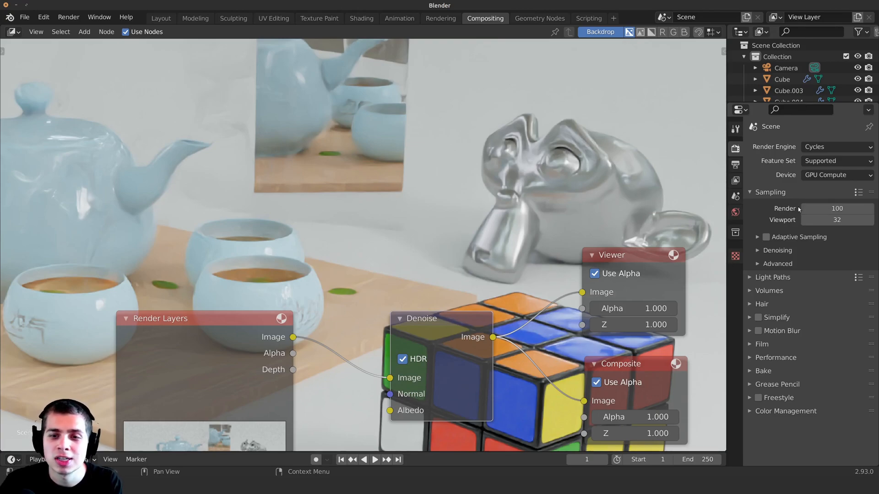
key("F12")
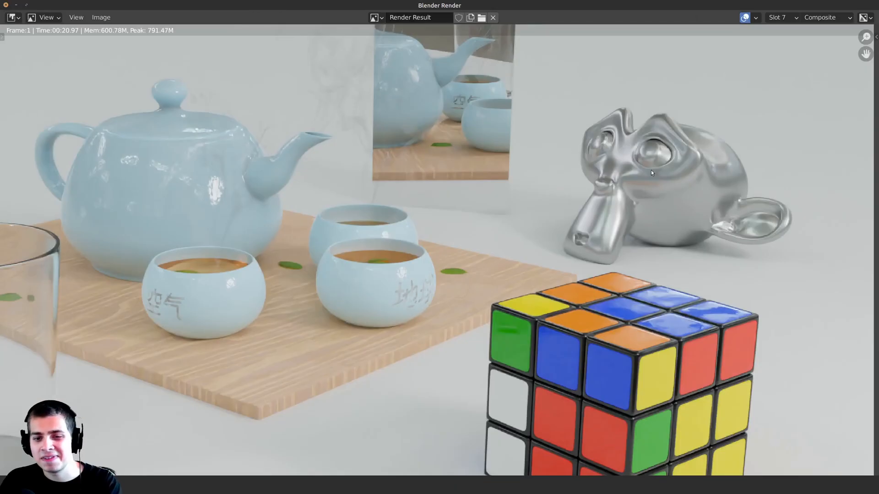
scroll(652, 172, "up", 2)
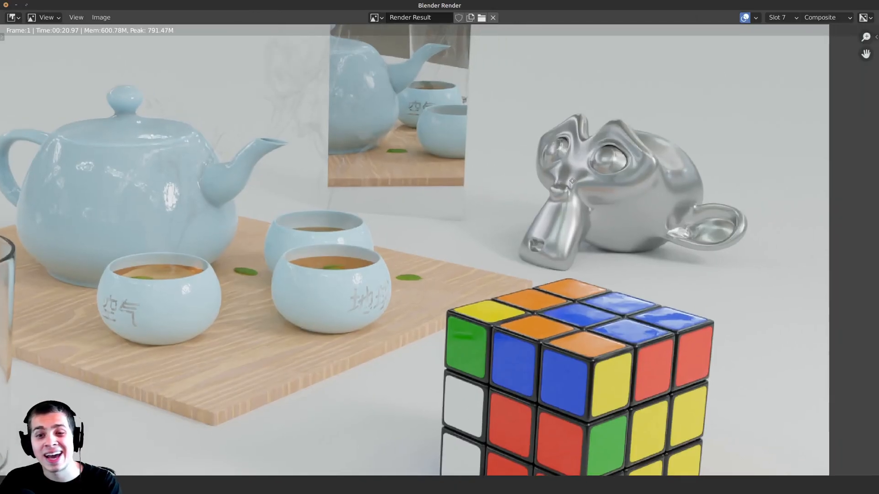
Compare the noisy render in slot 4 with the denoised render in slot 7 up close on the monkey head.
key("4")
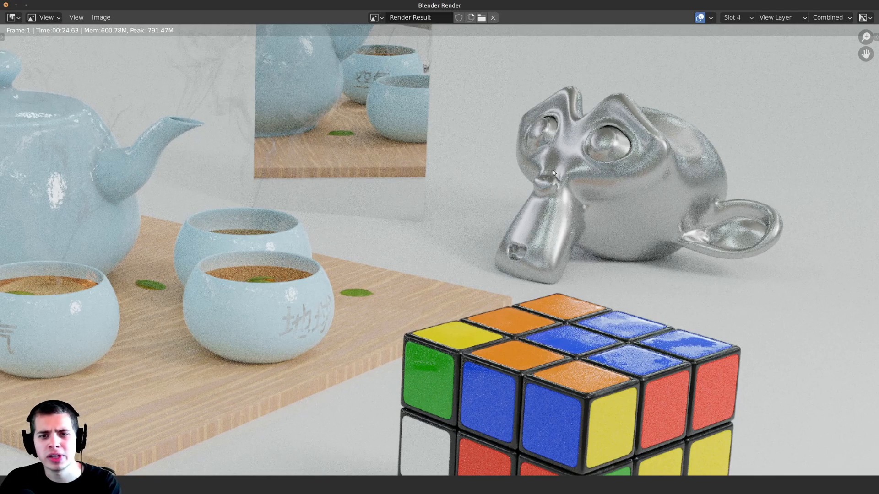
scroll(495, 164, "up", 3)
scroll(498, 163, "down", 2)
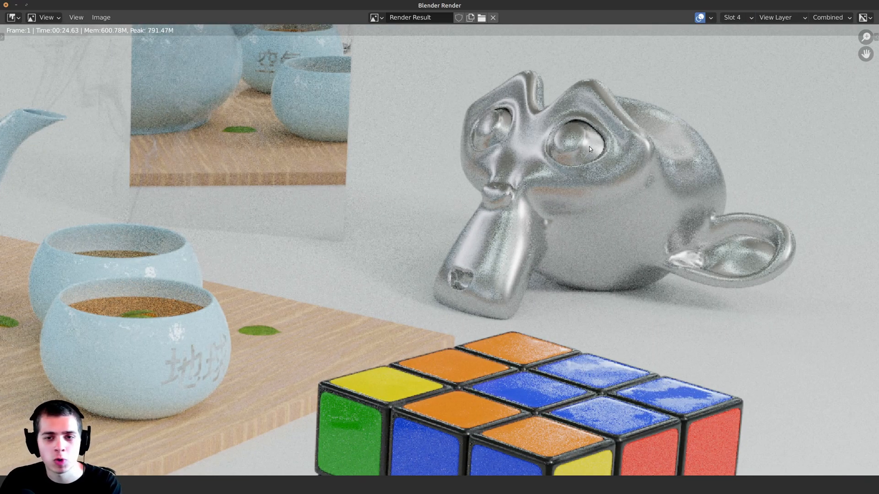
middle_click_drag(568, 155, 560, 143)
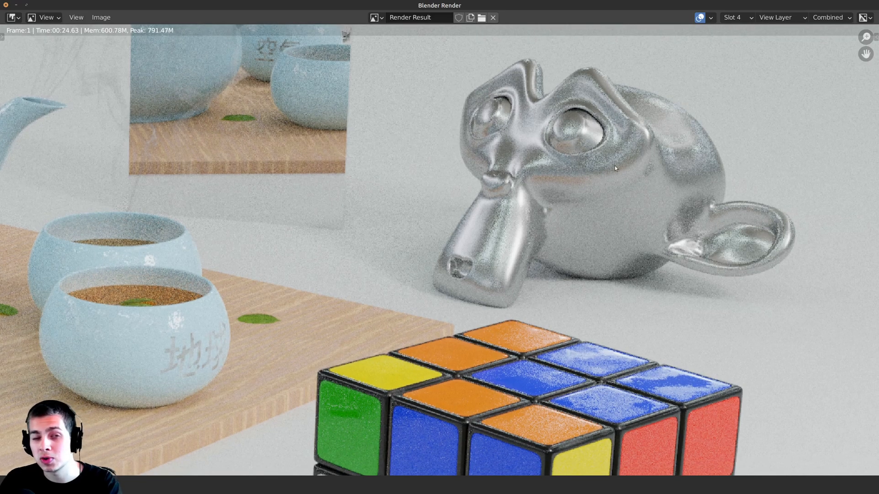
middle_click_drag(609, 164, 628, 153)
key("j")
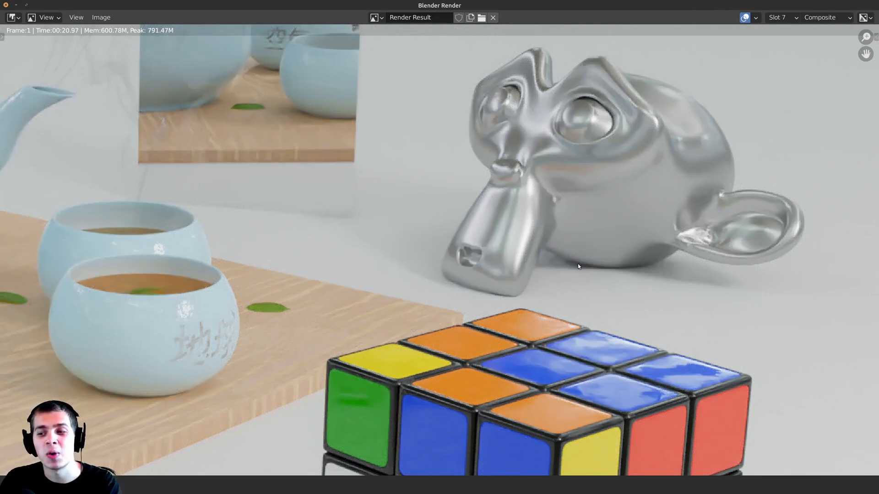
key("j")
scroll(535, 183, "up", 2)
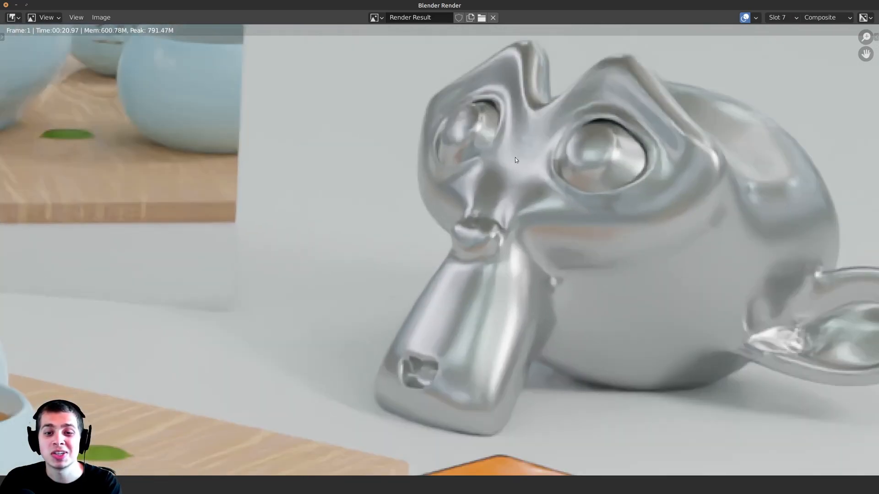
Inspect the teapot, tea cups and cube in the denoised render, and close the render window.
scroll(564, 209, "down", 2)
middle_click_drag(347, 268, 555, 170)
key("j")
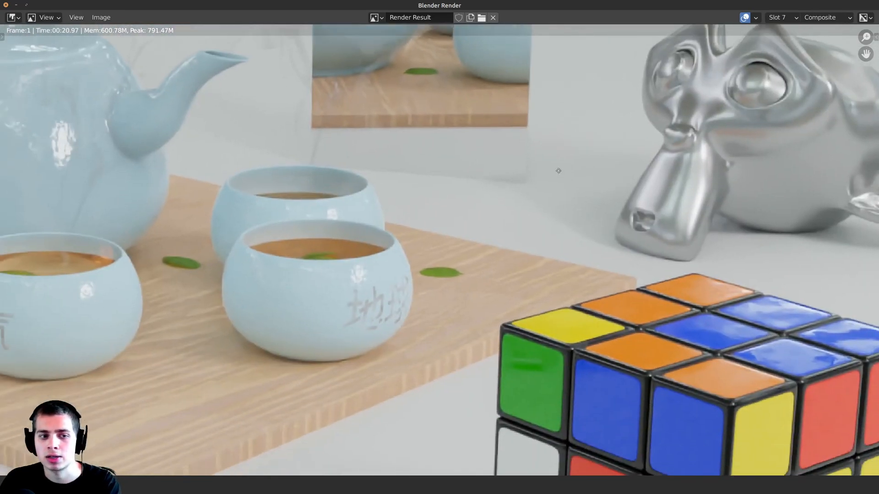
scroll(507, 229, "down", 2)
scroll(502, 238, "down", 1)
middle_click_drag(547, 210, 558, 209)
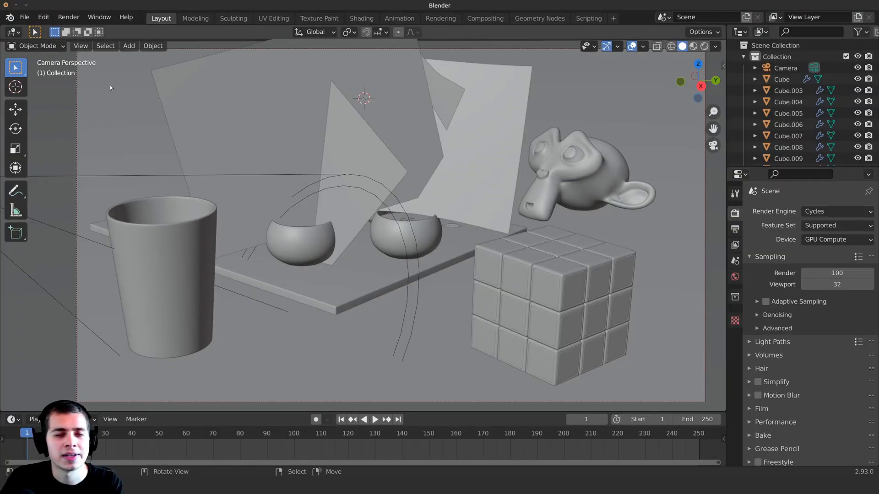
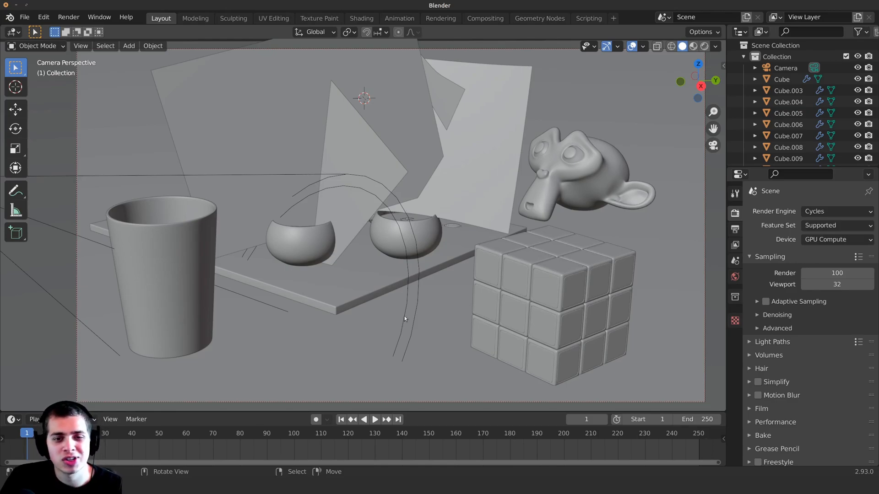
Preview the scene in rendered shading through the camera and return the viewport to solid shading.
key("KP_0")
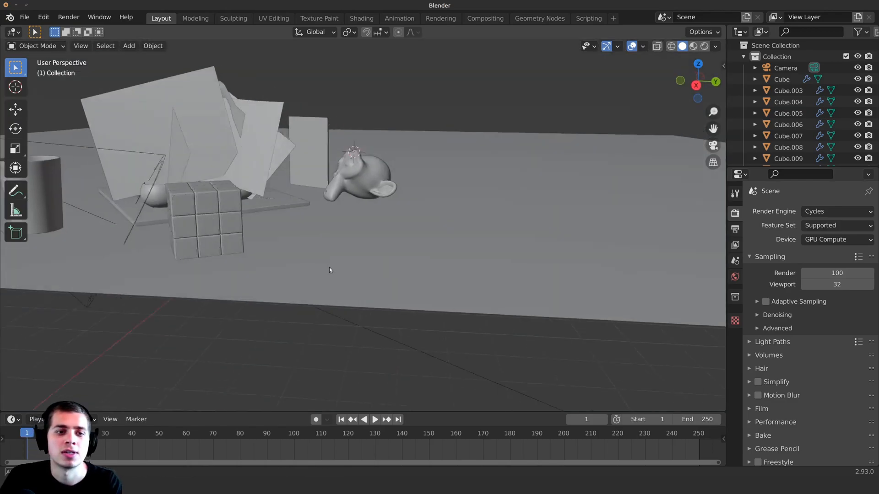
right_click(390, 164)
middle_click_drag(390, 164, 439, 208)
scroll(572, 222, "up", 7)
mouse_move(517, 235)
middle_mouse_down()
mouse_move(484, 246)
mouse_move(501, 238)
mouse_move(490, 240)
middle_mouse_up()
scroll(503, 240, "up", 3)
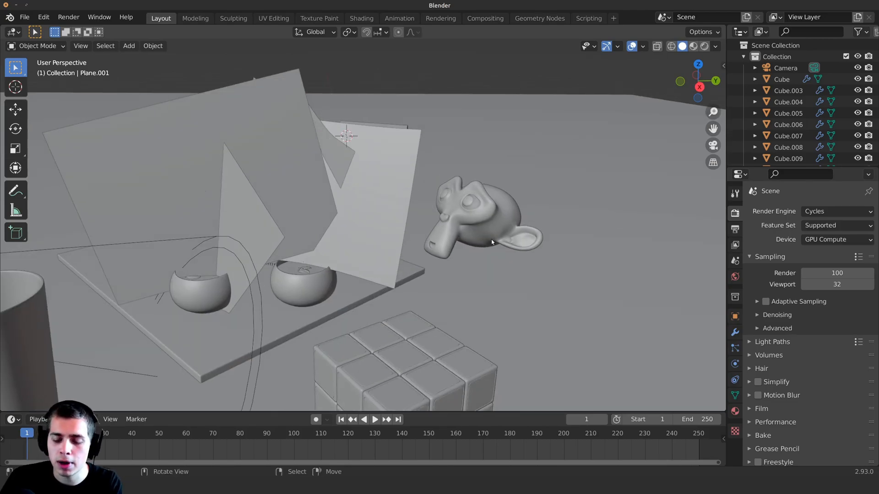
key("KP_0")
key("z")
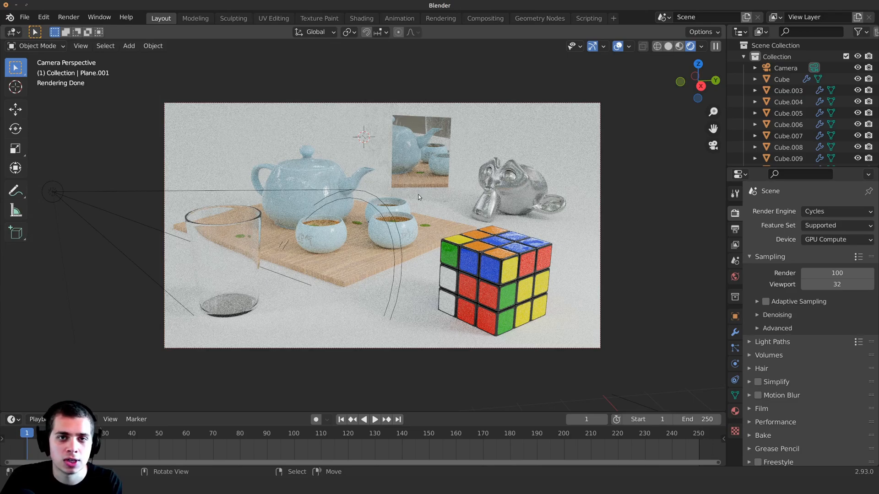
key("z")
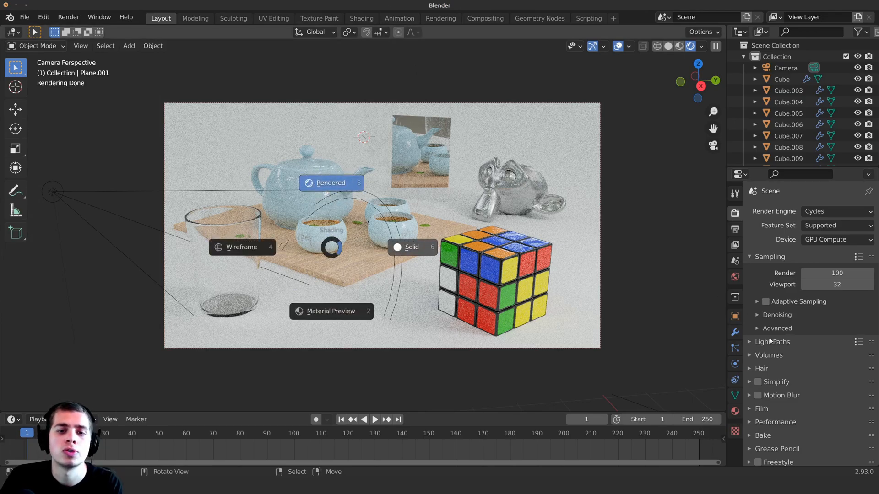
left_click(411, 249)
scroll(720, 354, "up", 1)
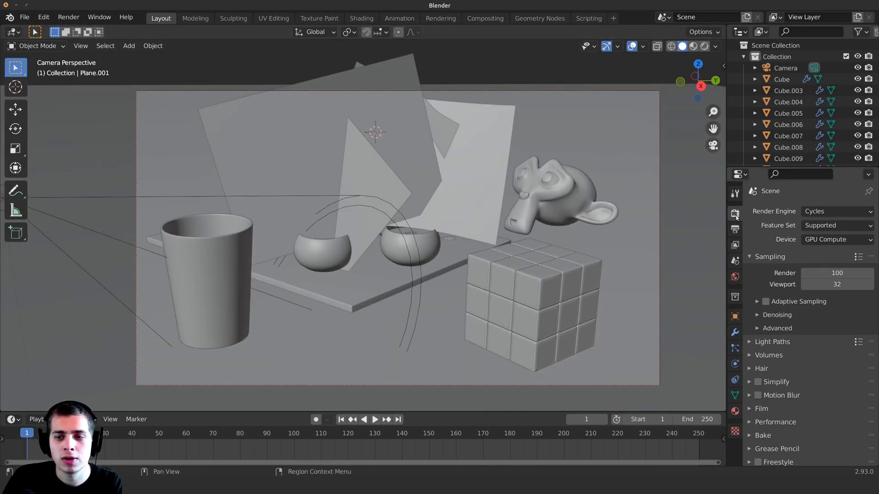
Expand the Light Paths render settings and switch the viewport to rendered shading.
left_click(753, 344)
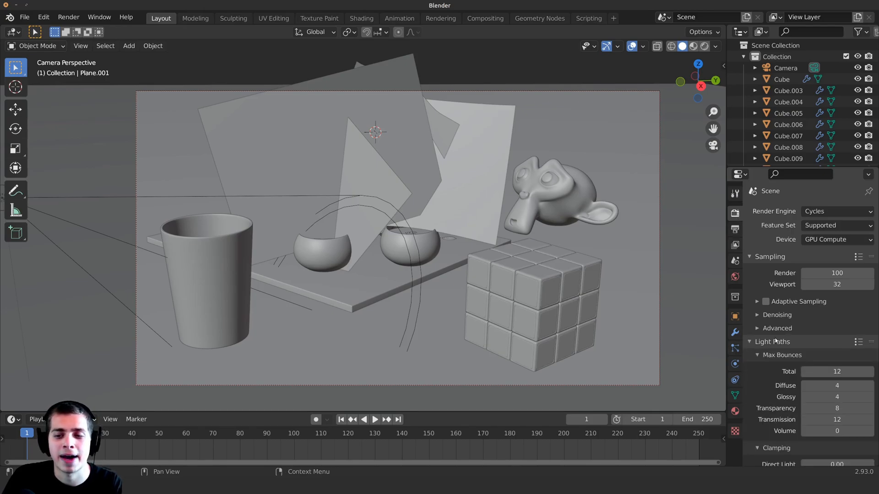
scroll(799, 318, "down", 6)
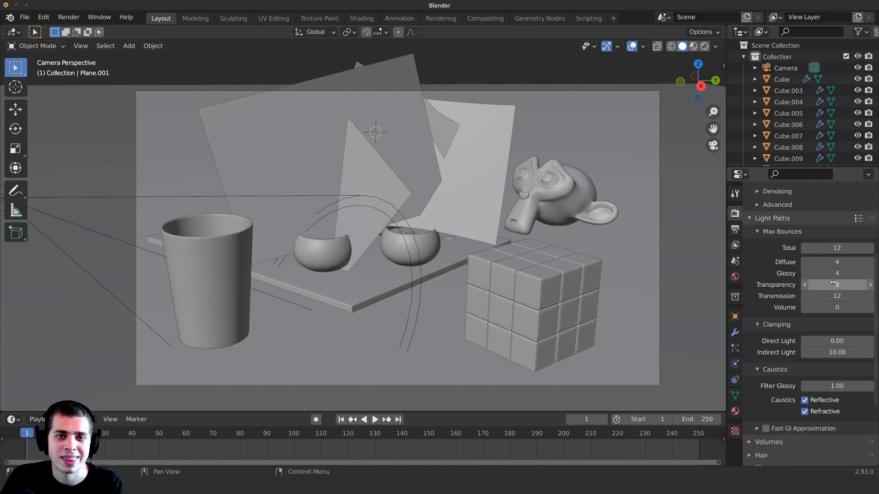
middle_click_drag(528, 252, 506, 245, "shift")
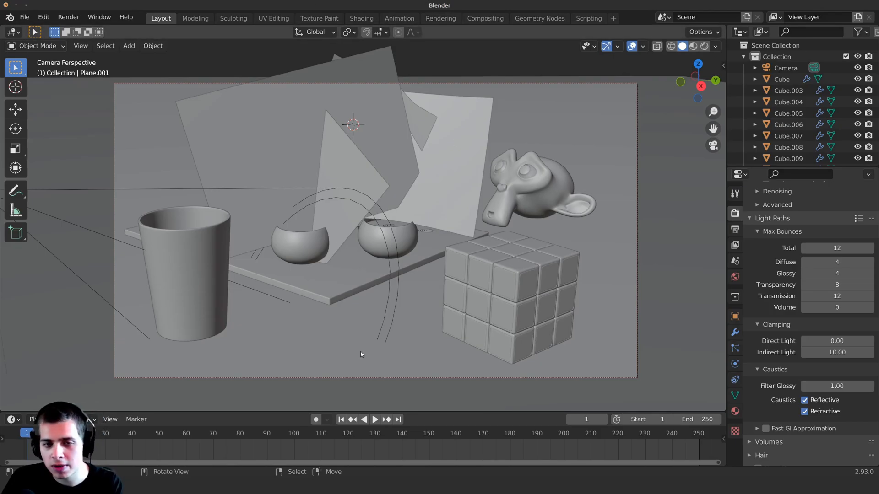
key("z")
left_click(360, 325)
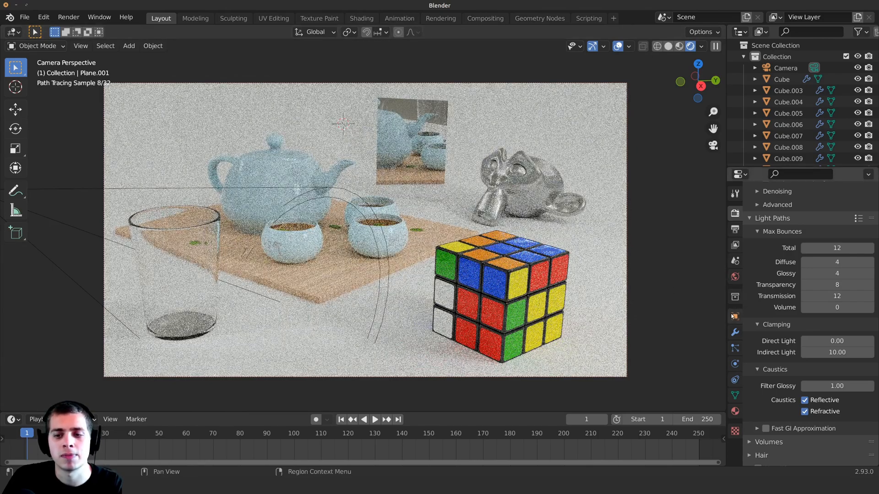
Enable OptiX viewport denoising with start sample 2 and Color + Albedo + Normal as input passes.
left_click(734, 317)
left_click(735, 297)
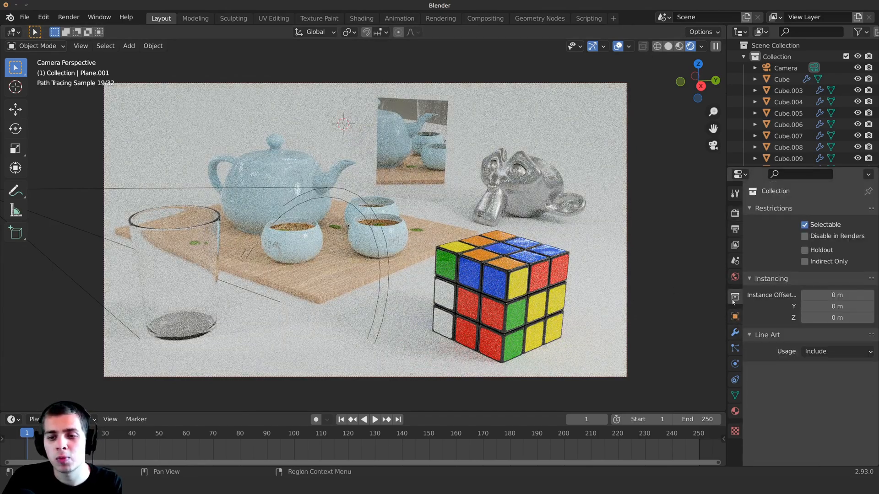
left_click(735, 245)
left_click(734, 213)
left_click(758, 301)
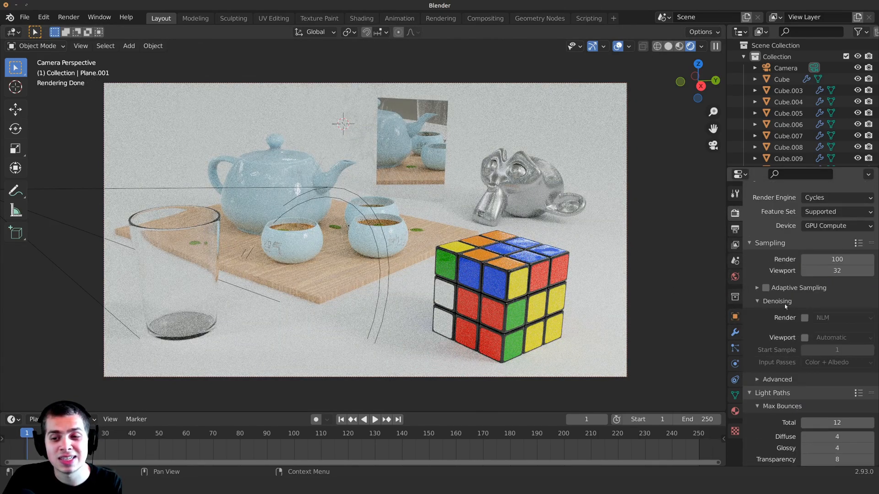
left_click(804, 337)
left_click(833, 338)
left_click(826, 360)
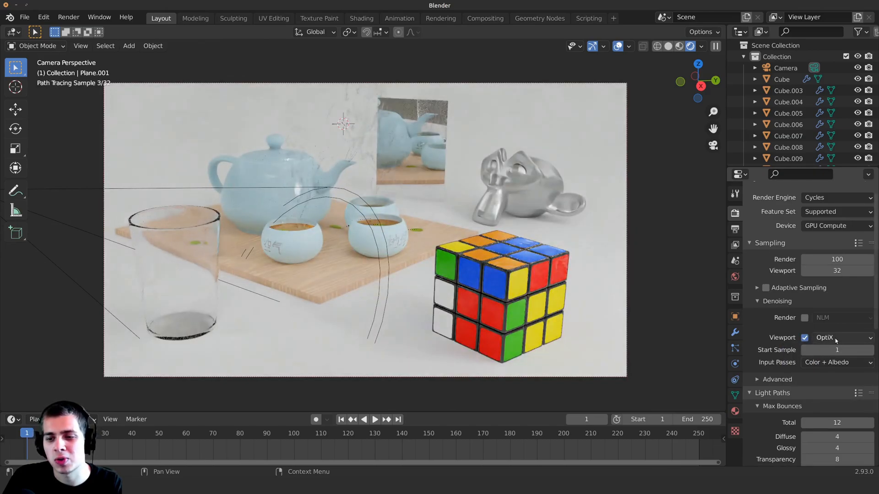
middle_click_drag(542, 282, 548, 280, "shift")
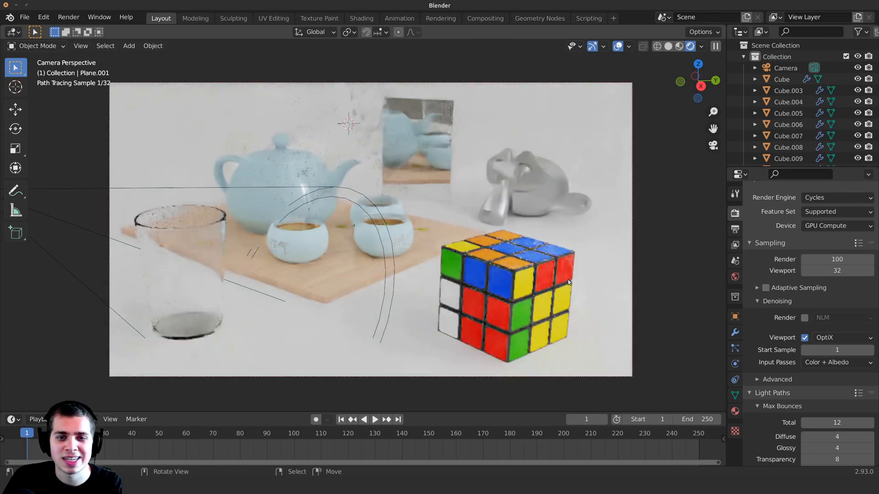
left_click(870, 350)
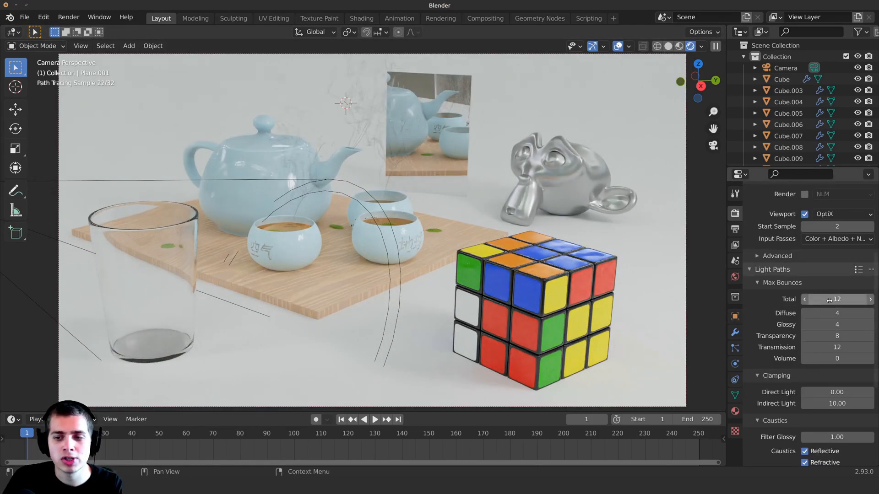
Set the total, diffuse, glossy, transparency, transmission and volume max bounces all to 0 and view the effect in the viewport.
mouse_move(829, 300)
left_mouse_down()
mouse_move(830, 359)
mouse_move(829, 301)
left_mouse_up()
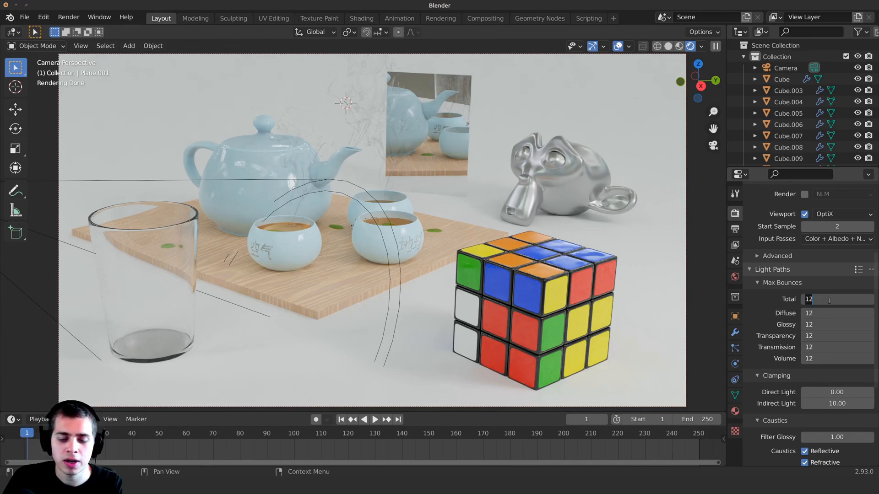
type("0")
key("Return")
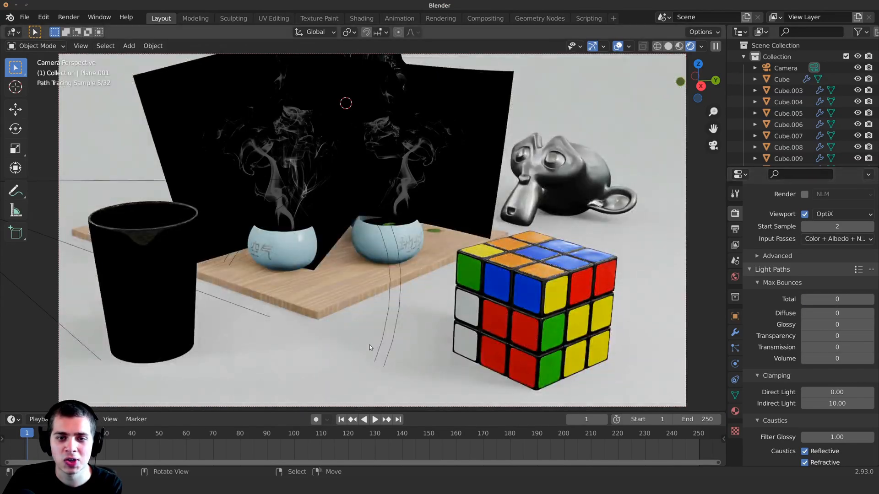
scroll(487, 212, "down", 2)
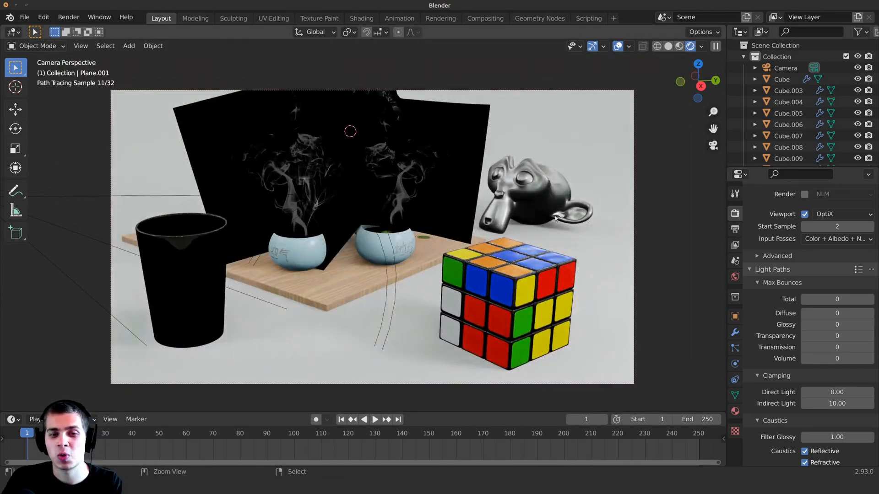
middle_click_drag(555, 218, 554, 214, "ctrl")
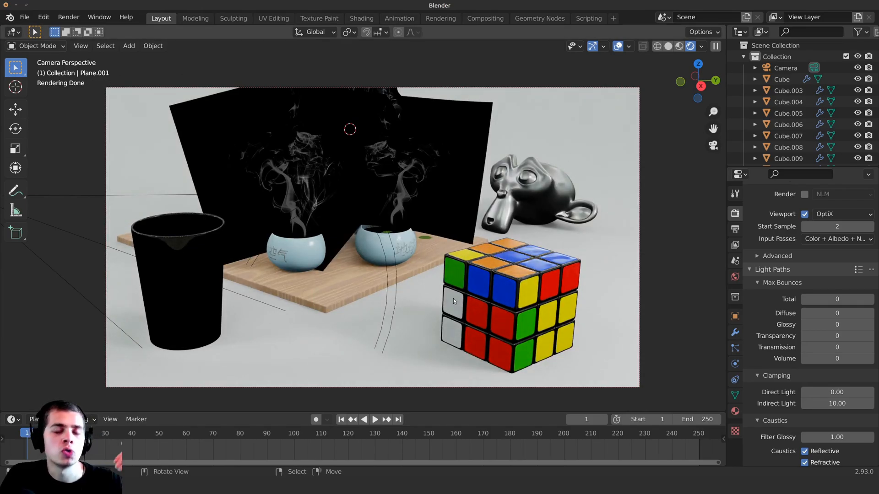
middle_click_drag(478, 162, 469, 160, "shift")
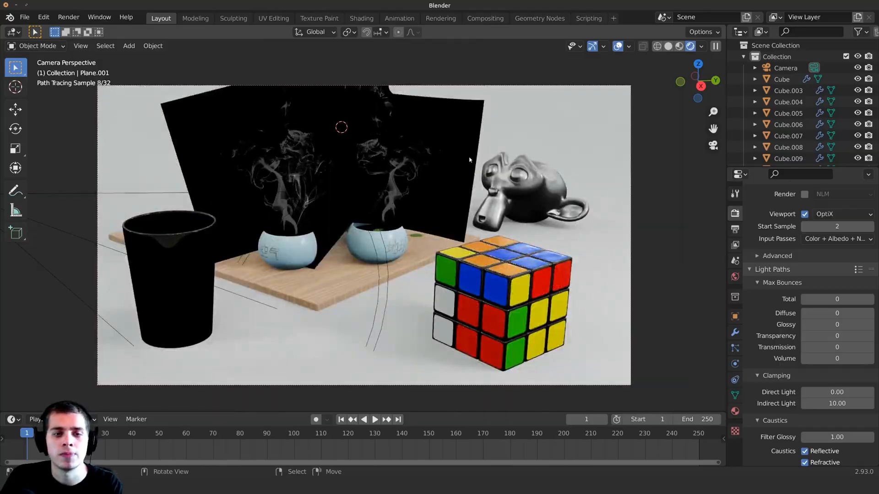
Try moving the smoke plane and the drinking glass, and select the monkey head.
left_click(403, 180)
key("g")
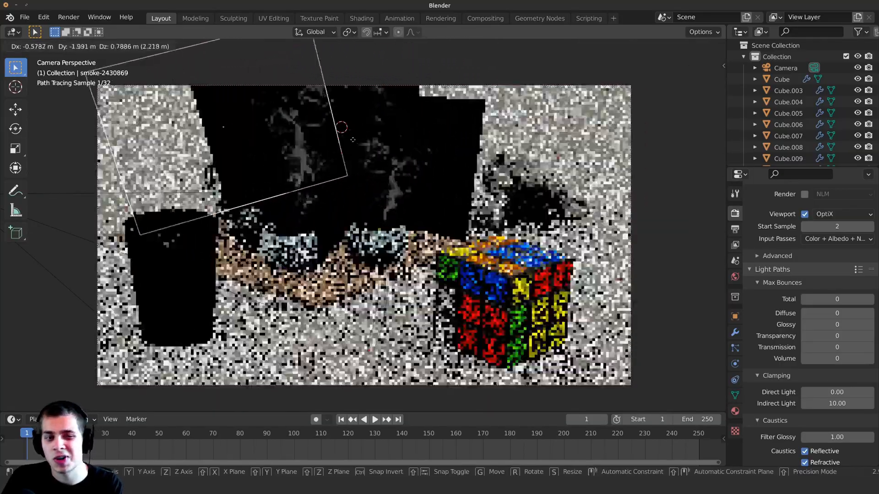
left_click(437, 160)
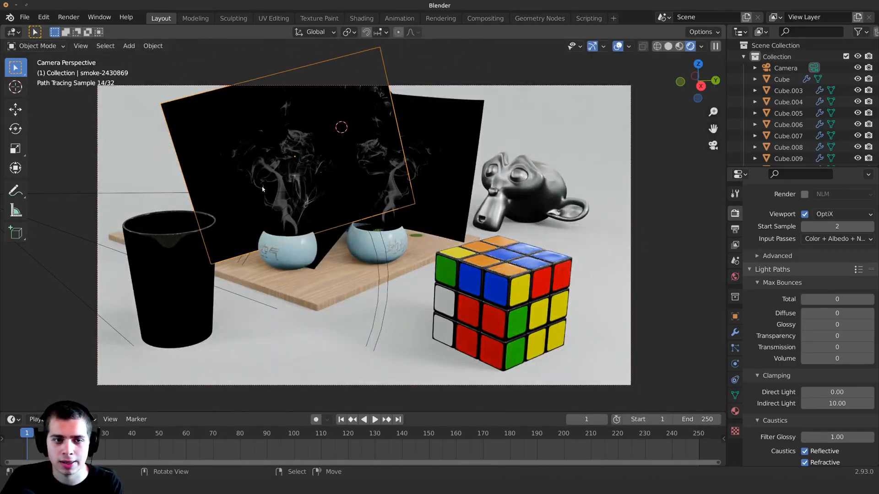
left_click(178, 272)
key("g")
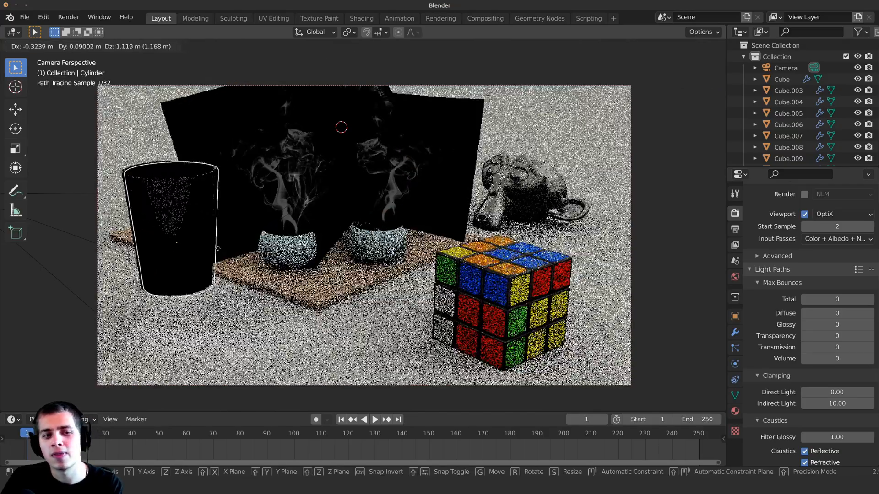
right_click(232, 284)
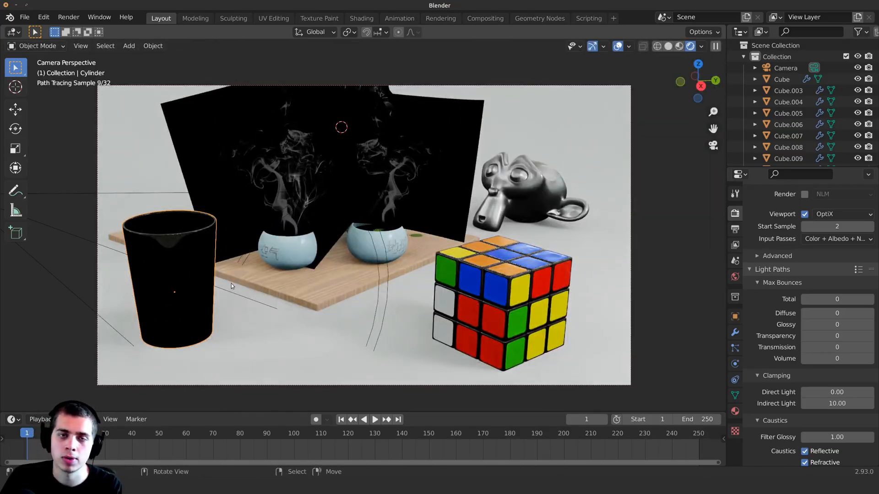
left_click(558, 188)
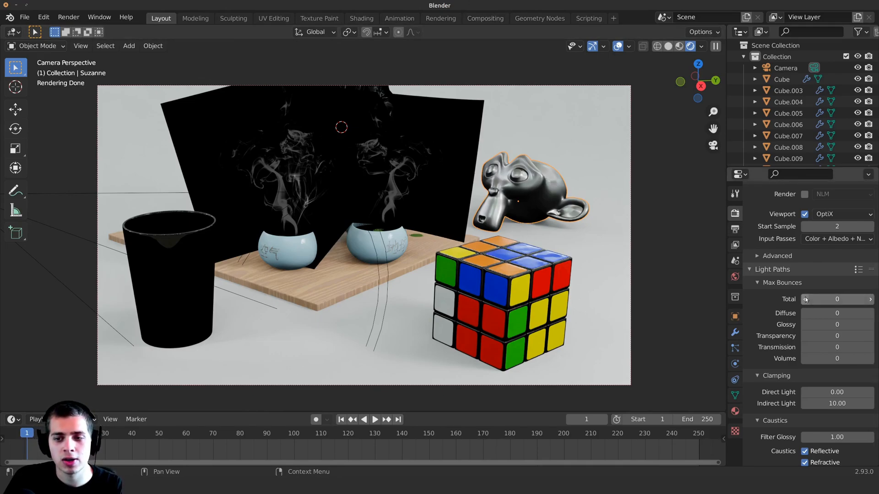
Set the total, diffuse and glossy max bounces to 1.
left_click(870, 300)
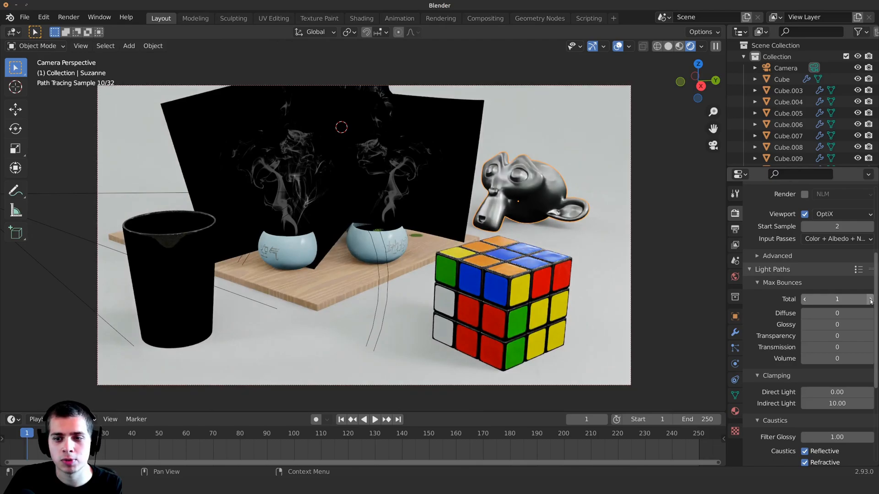
left_click(870, 313)
left_click(870, 324)
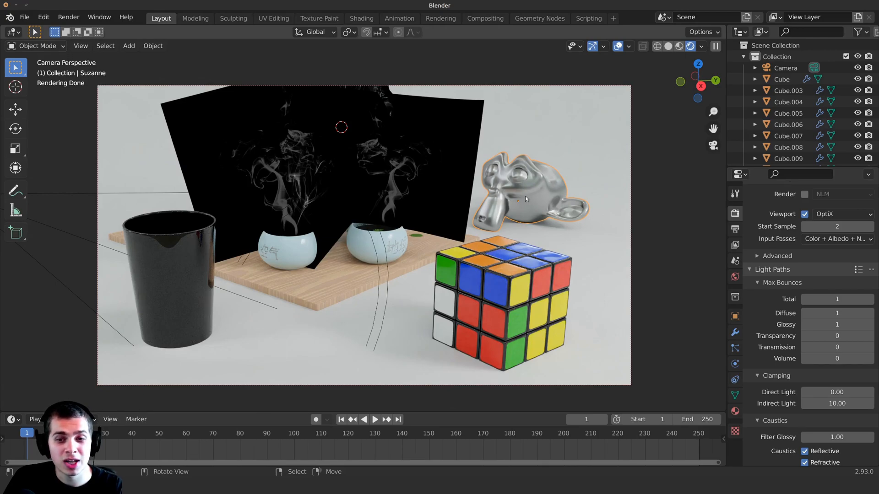
Select a tea cup, the drinking glass and the smoke plane in turn to examine how each one renders.
left_click(303, 252)
left_click(192, 278)
left_click(392, 174)
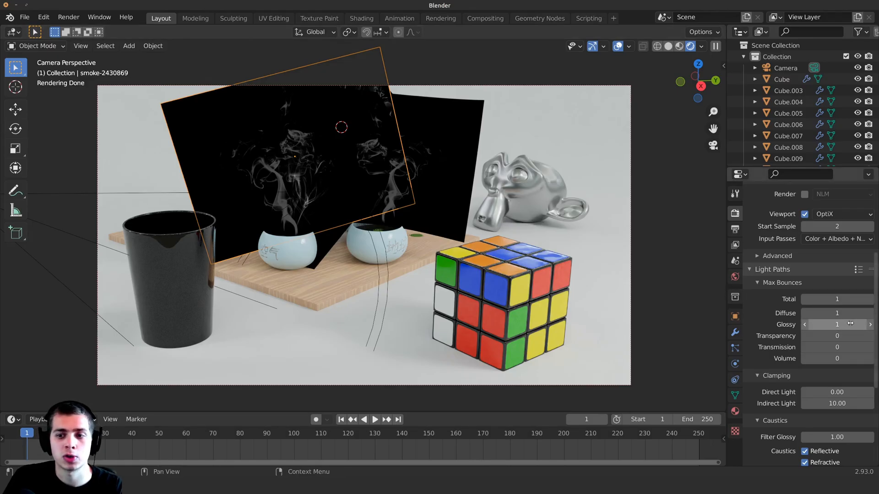
Set the transparency max bounces to 1 and deselect the smoke plane.
scroll(836, 323, "down", 1)
key("g")
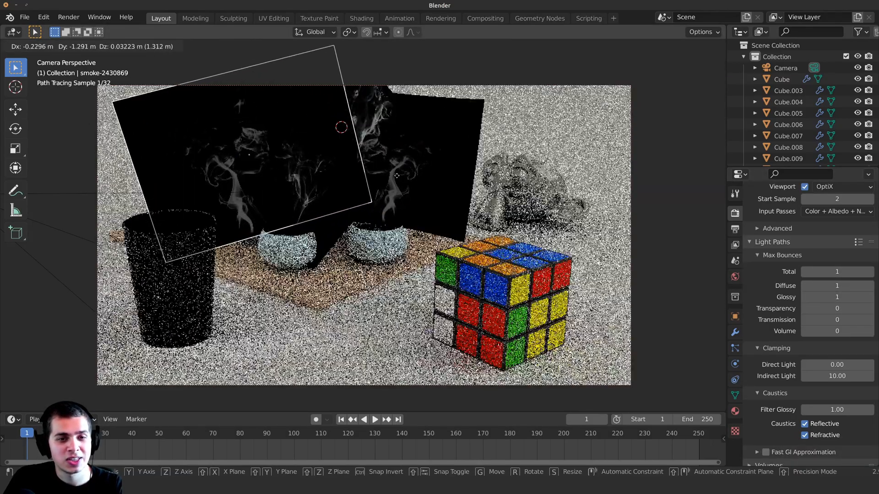
key("Escape")
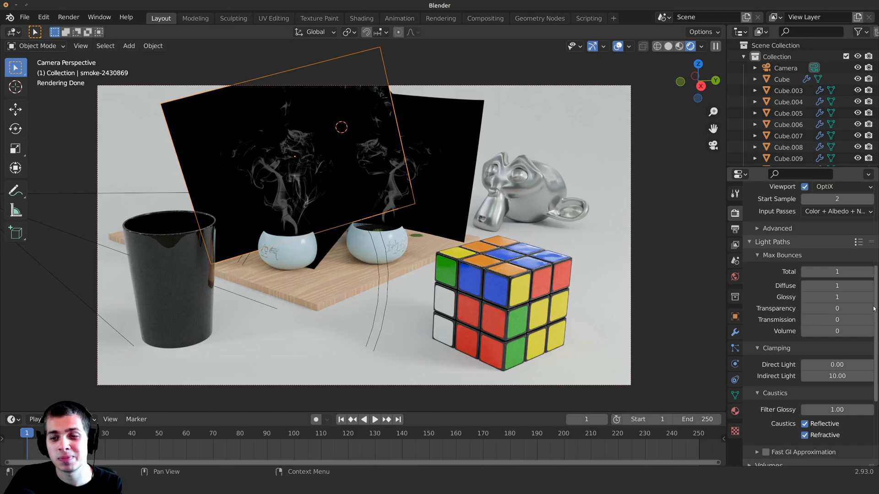
left_click(871, 309)
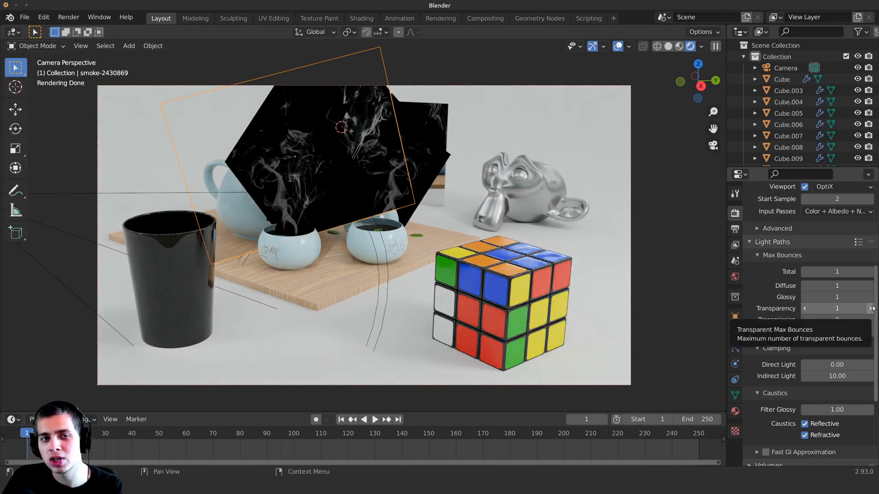
key("alt+a")
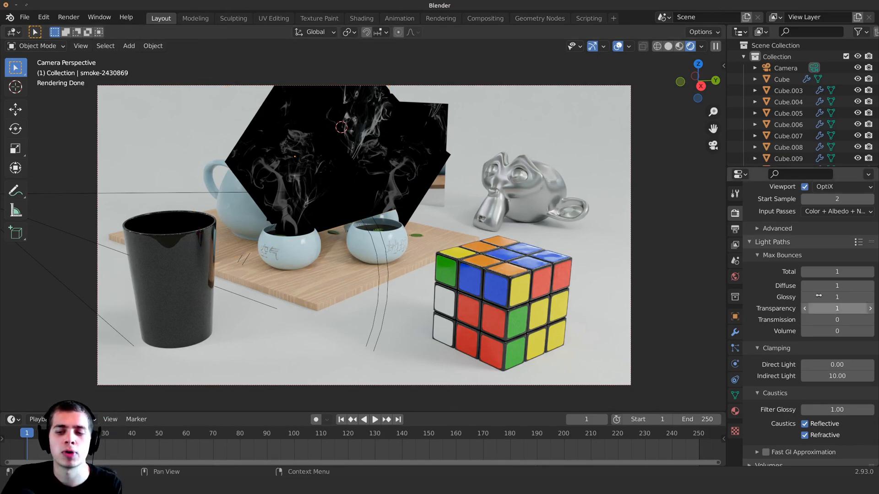
Raise the transparency max bounces one at a time to 7, viewing the smoke planes in the rendered viewport.
left_click(870, 309)
left_click(870, 309)
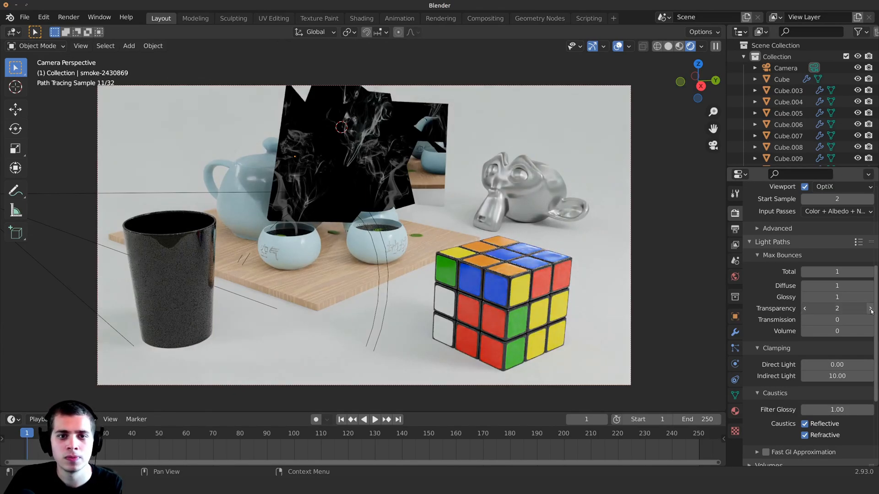
left_click(870, 309)
left_click(869, 309)
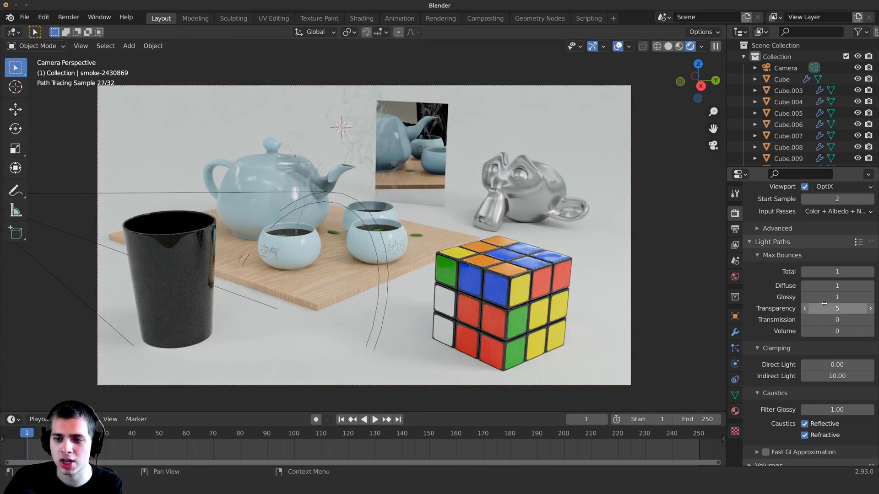
right_click(870, 310)
key("Escape")
left_click(870, 309)
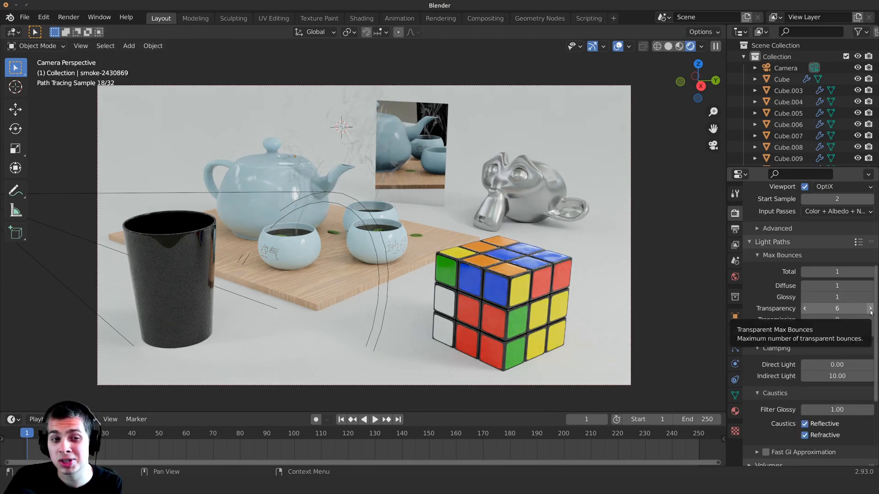
left_click(870, 309)
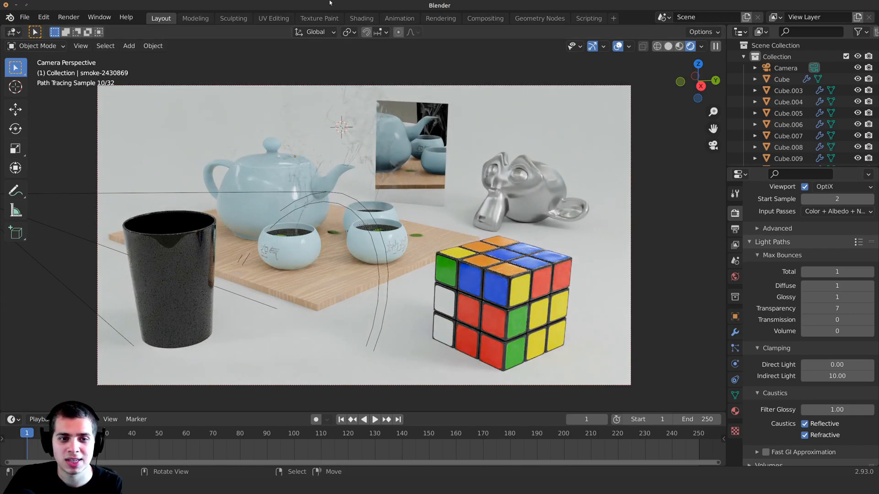
Examine the smoke around the teapot's spout in a small render region, and restore the full camera view.
key("ctrl+b")
left_click_drag(274, 136, 361, 212)
middle_click_drag(362, 210, 378, 237, "shift")
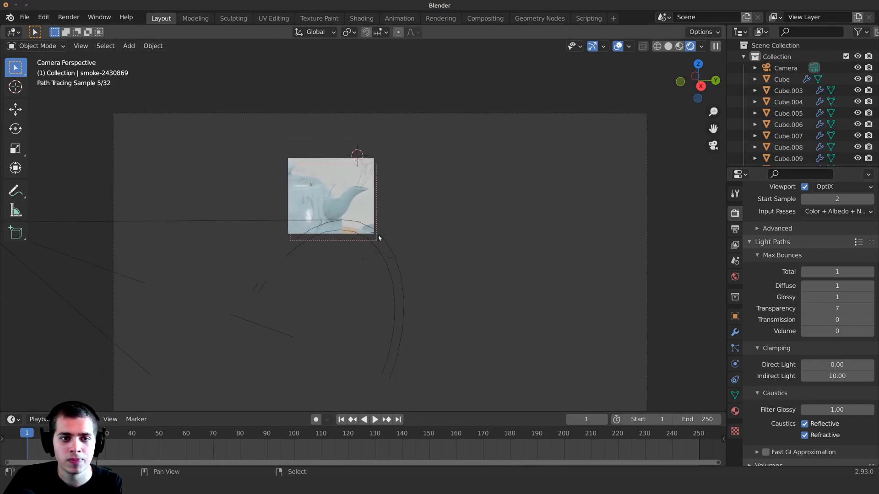
key("ctrl+alt+b")
key("Home")
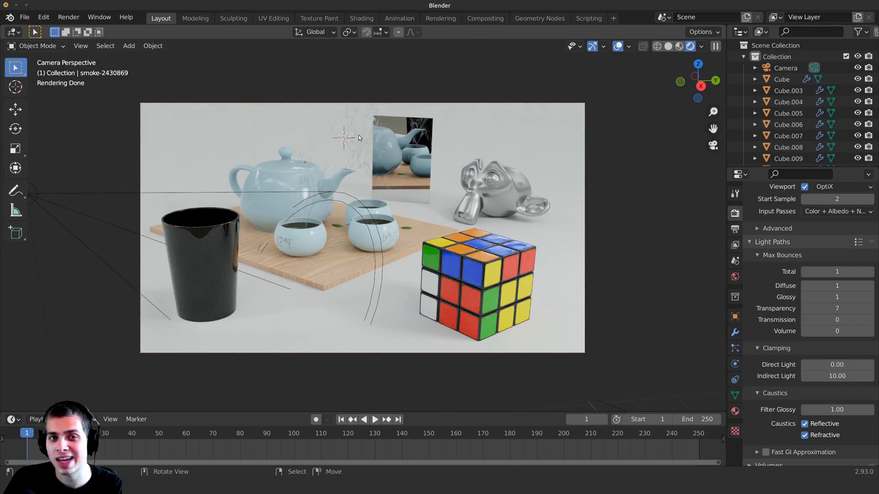
Try moving the smoke plane to check its transparency over the teapot.
key("g")
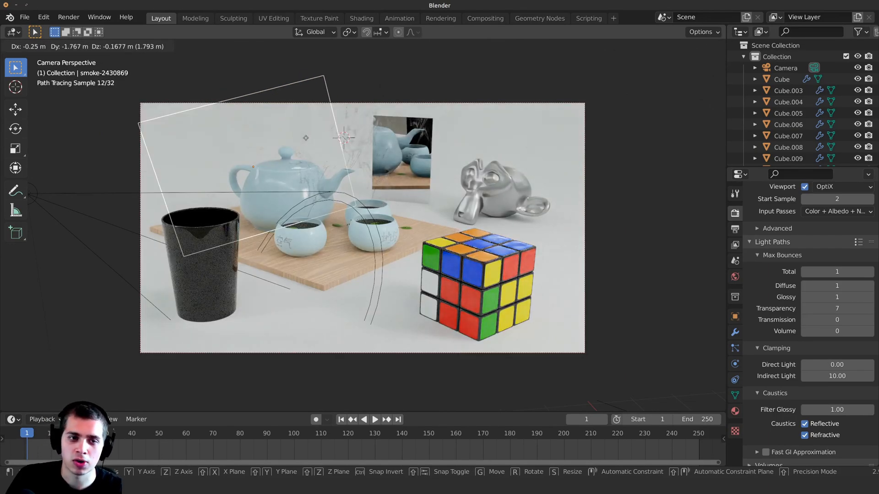
left_click(305, 137)
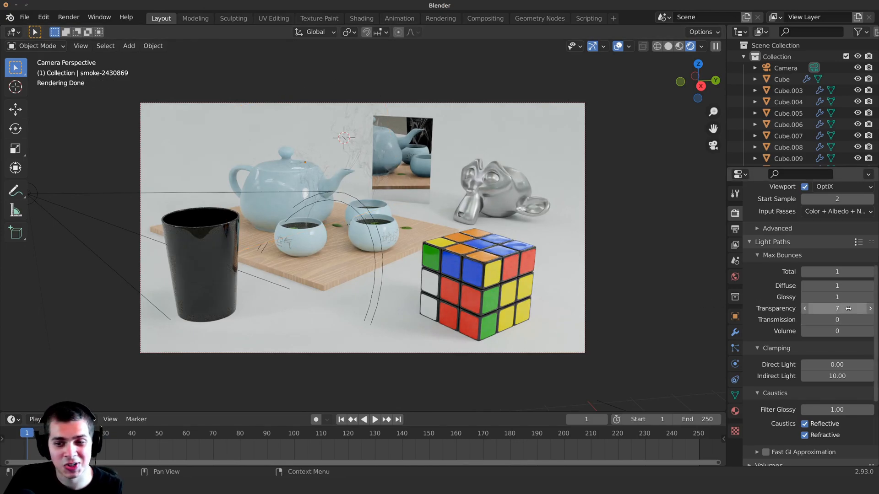
middle_click_drag(485, 161, 493, 168, "shift")
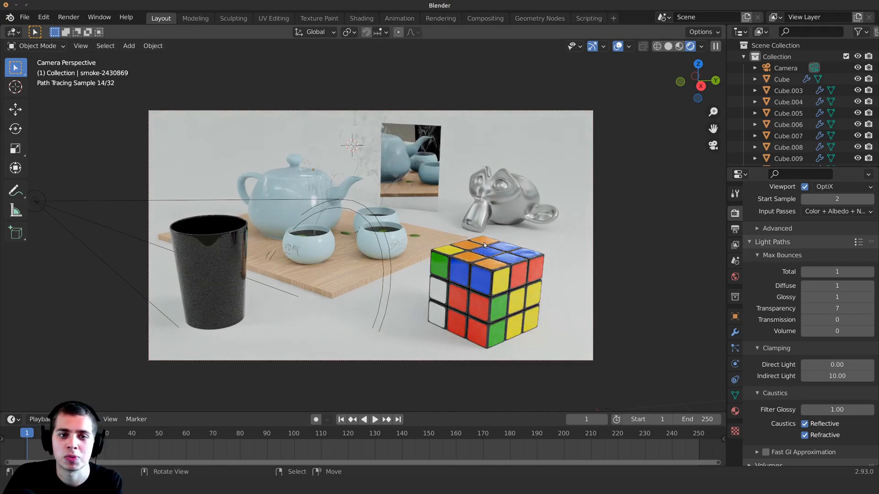
middle_click_drag(483, 243, 489, 250, "shift")
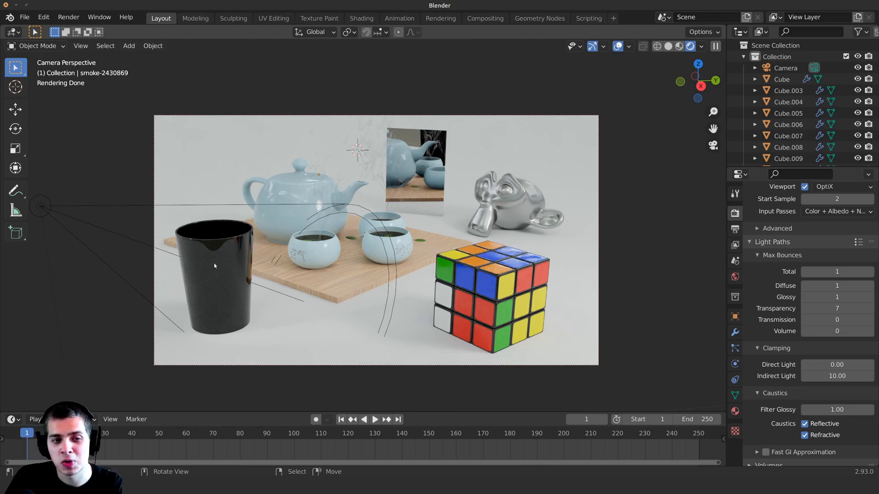
Select the drinking glass and set the transmission and total max bounces to 2.
left_click(223, 298)
middle_click_drag(260, 286, 274, 285, "shift")
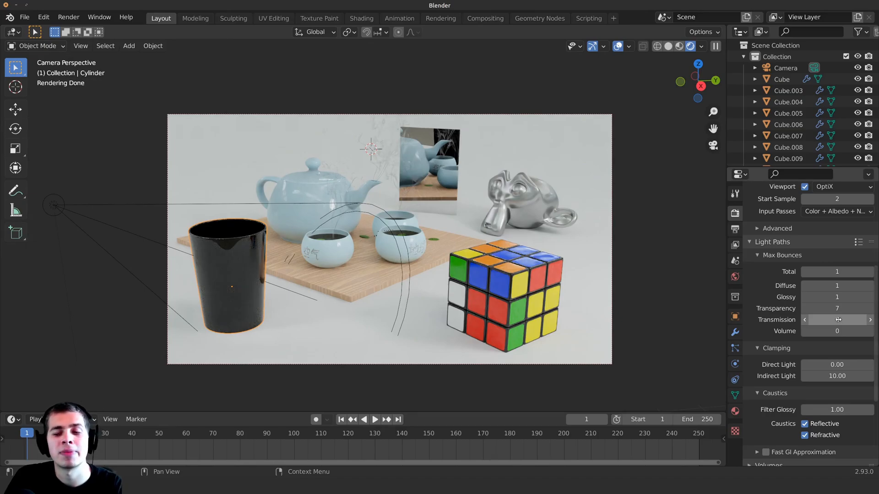
left_click(870, 320)
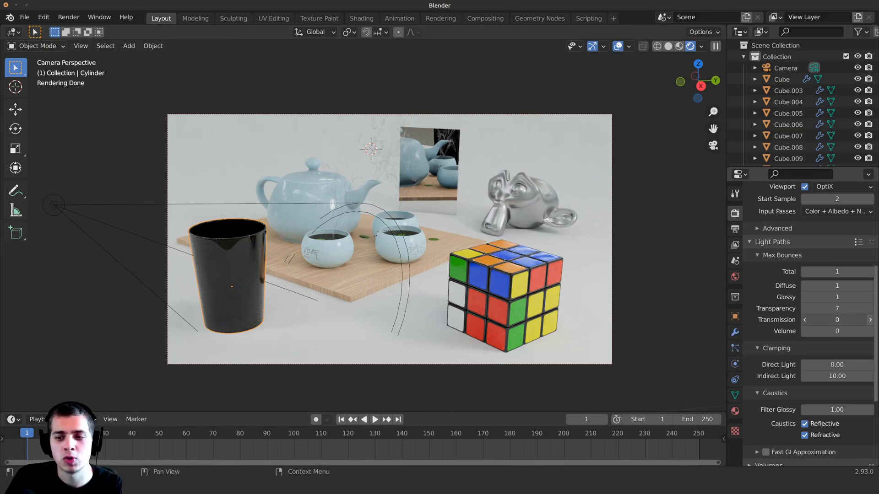
left_click(870, 320)
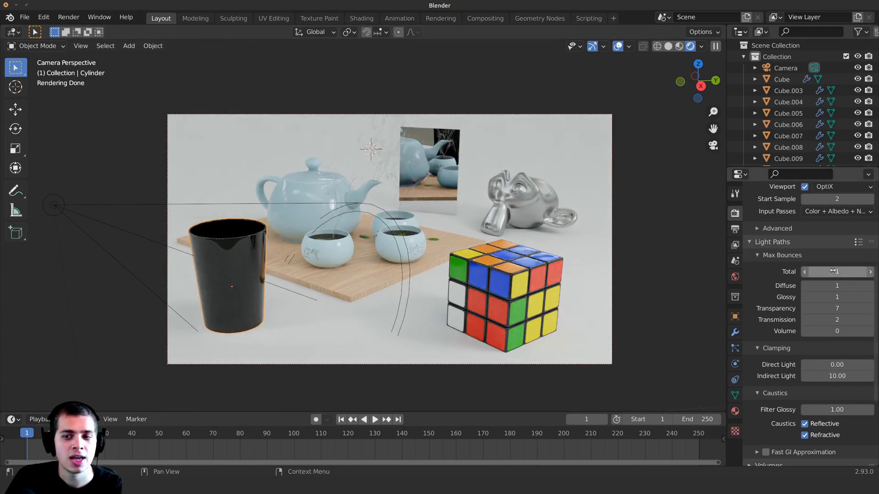
left_click(870, 272)
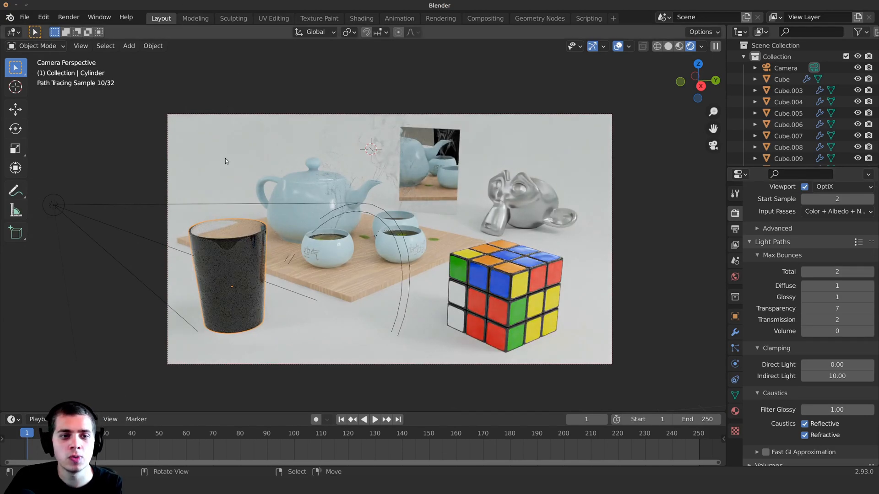
Limit the viewport render to a region around the drinking glass and raise the transmission and total max bounces stepwise to 4.
key("ctrl+b")
left_click_drag(161, 195, 305, 360)
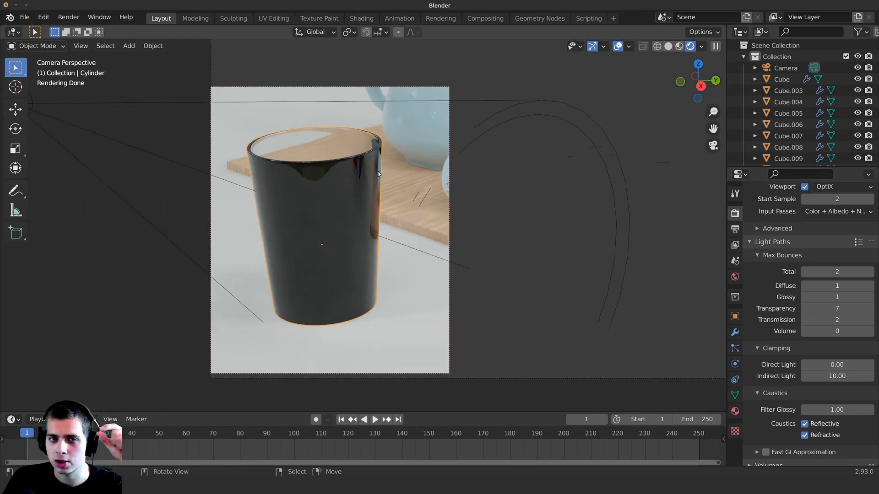
left_click(870, 320)
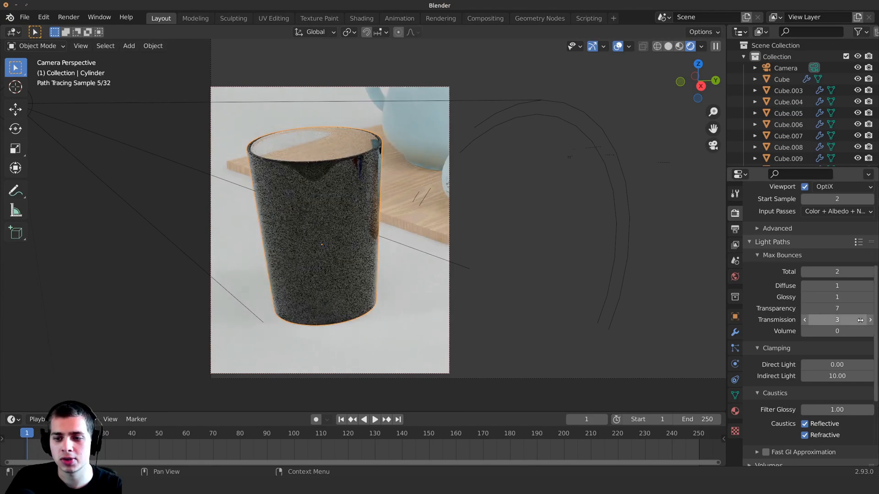
left_click(871, 271)
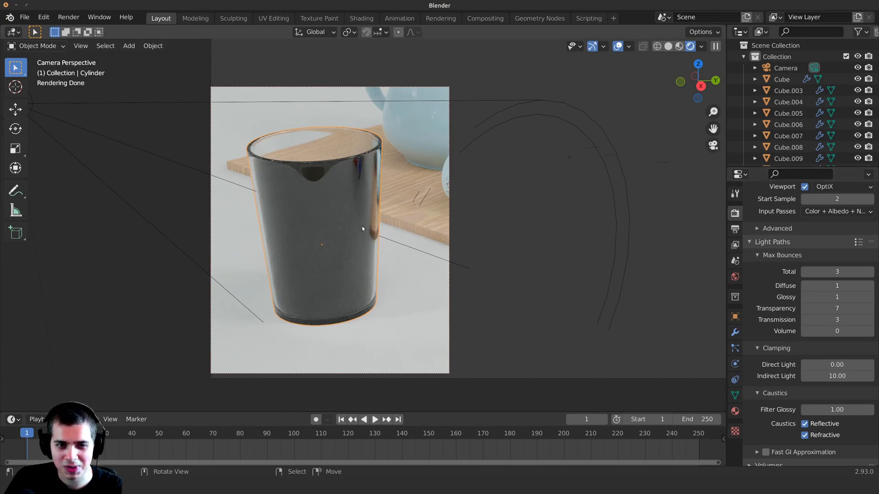
left_click(866, 320)
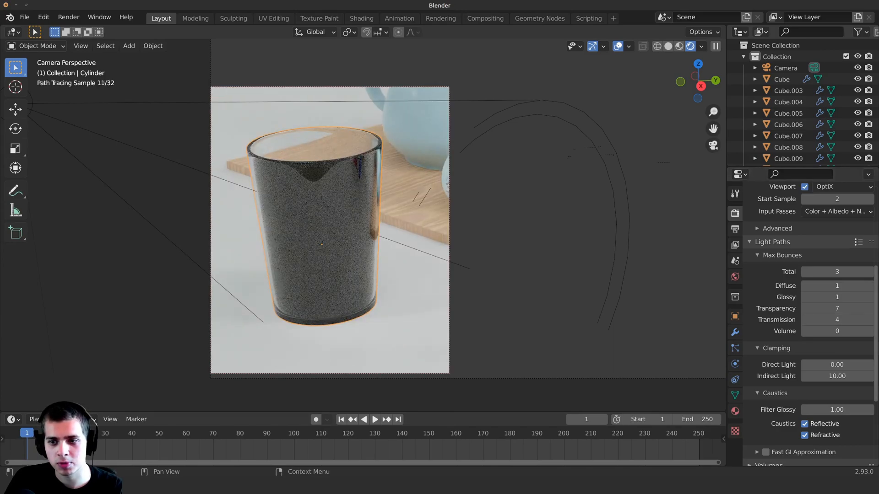
left_click(870, 271)
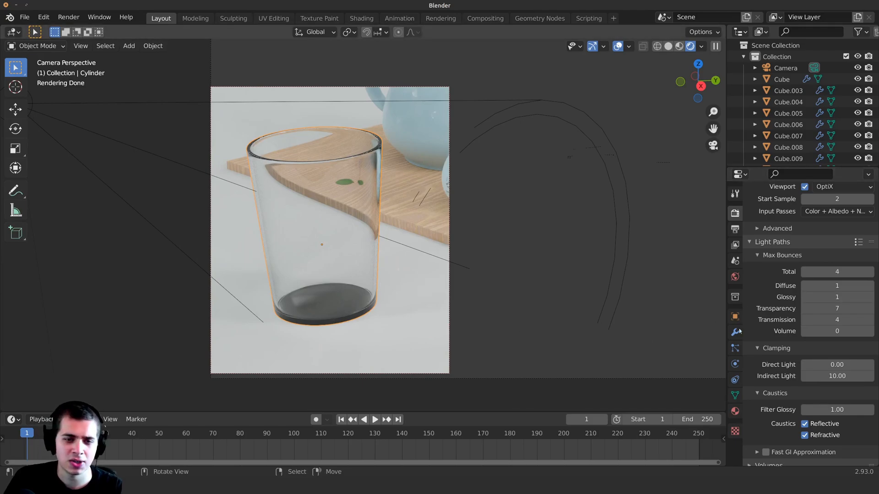
Raise the transmission and total max bounces to 8 and examine the base of the drinking glass.
left_click(870, 320)
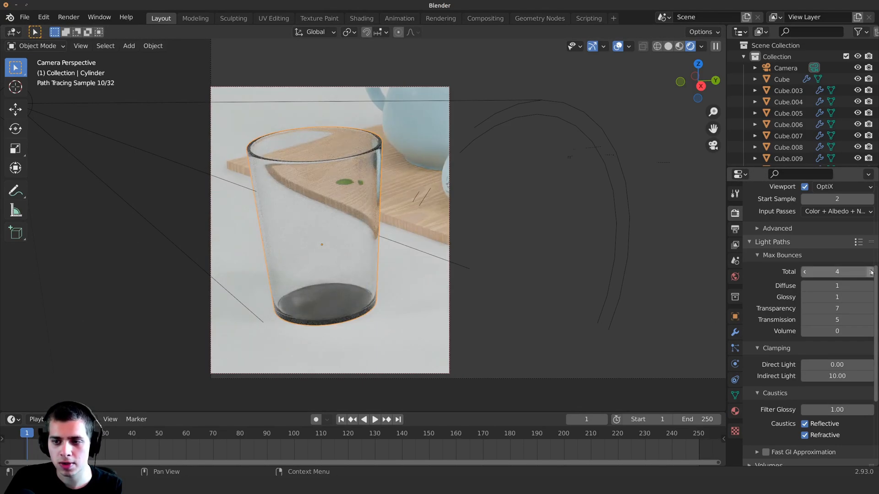
left_click(871, 271)
left_click(870, 319)
left_click(870, 319)
left_click(870, 319)
left_click(870, 271)
left_click(870, 272)
left_click(870, 271)
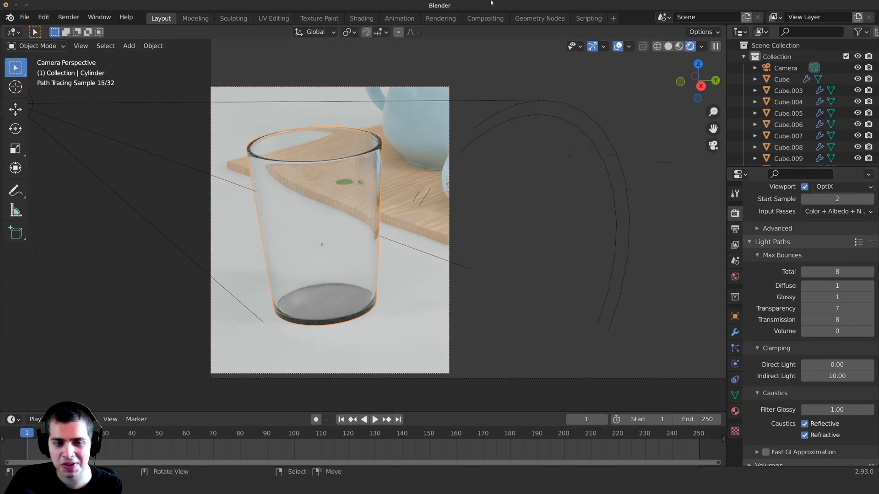
middle_click_drag(314, 300, 356, 224, "shift")
scroll(356, 224, "up", 1)
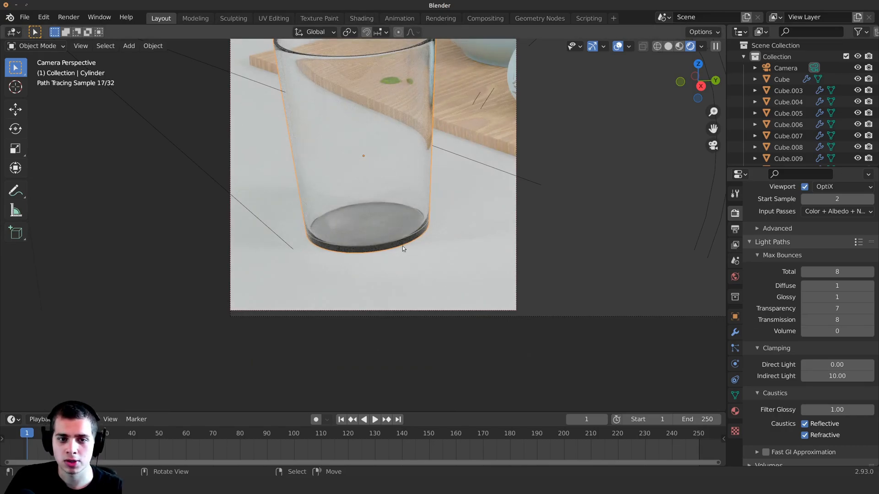
left_click(870, 319)
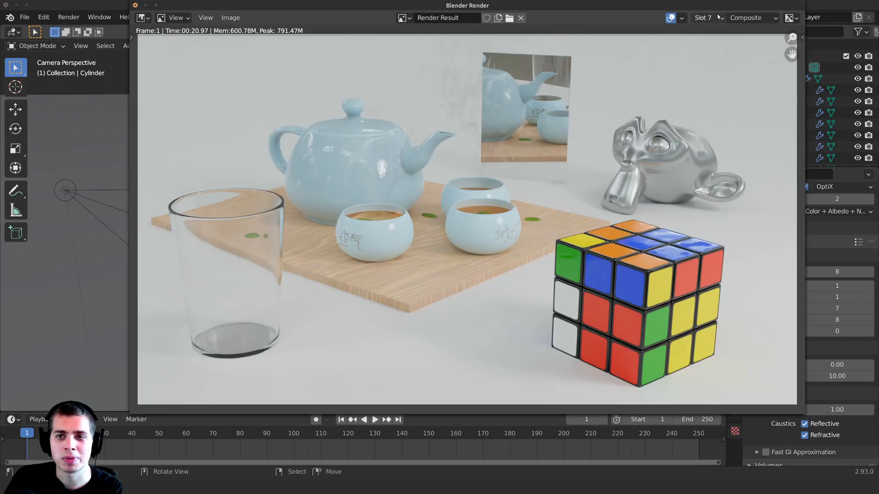
Switch the render result to Slot 8 and render the image with the reduced bounces.
left_click(707, 17)
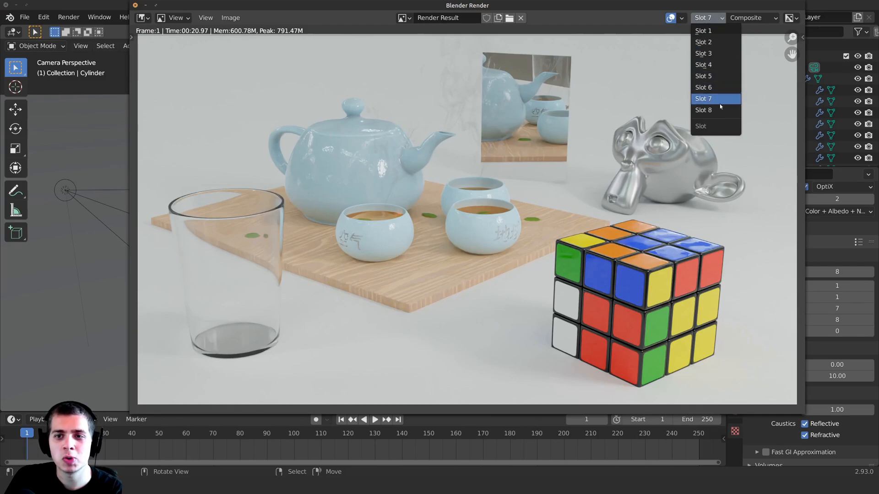
left_click(704, 110)
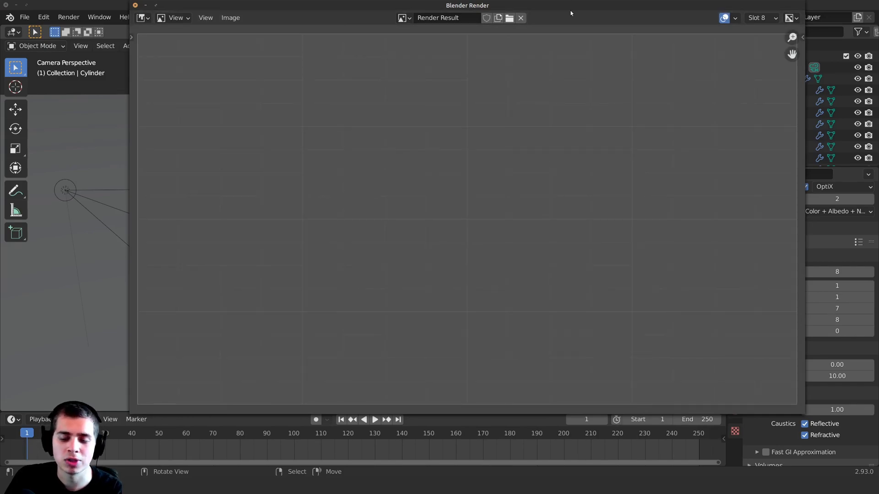
key("F12")
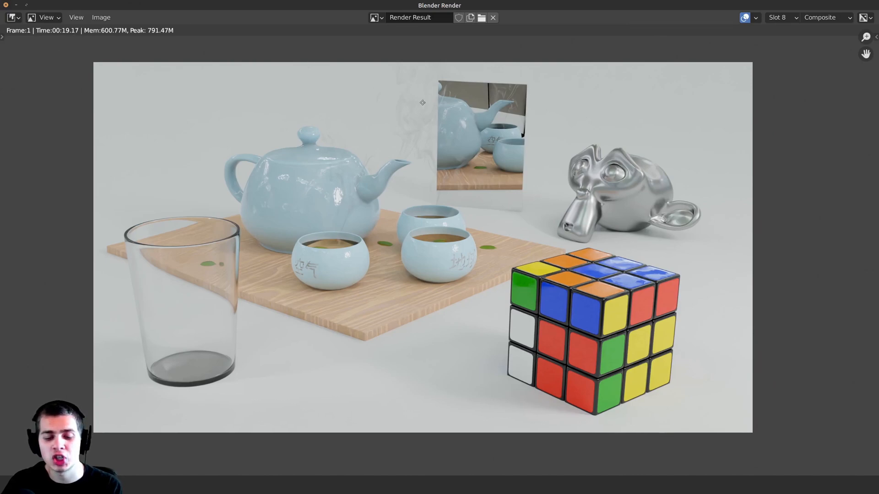
Compare the renders in Slot 8 and Slot 7, and examine the tea cups, mirror and monkey head closely in Slot 8.
middle_click_drag(205, 54, 216, 54)
middle_click_drag(442, 149, 451, 152)
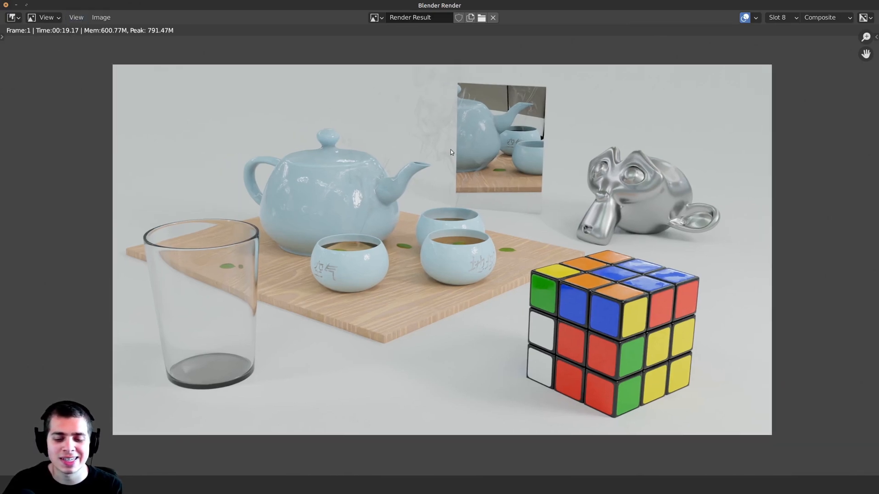
key("alt+j")
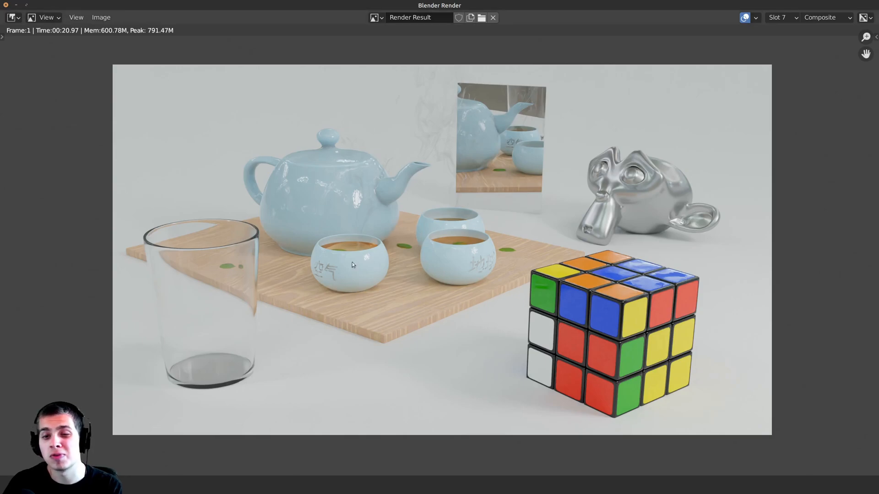
key("j")
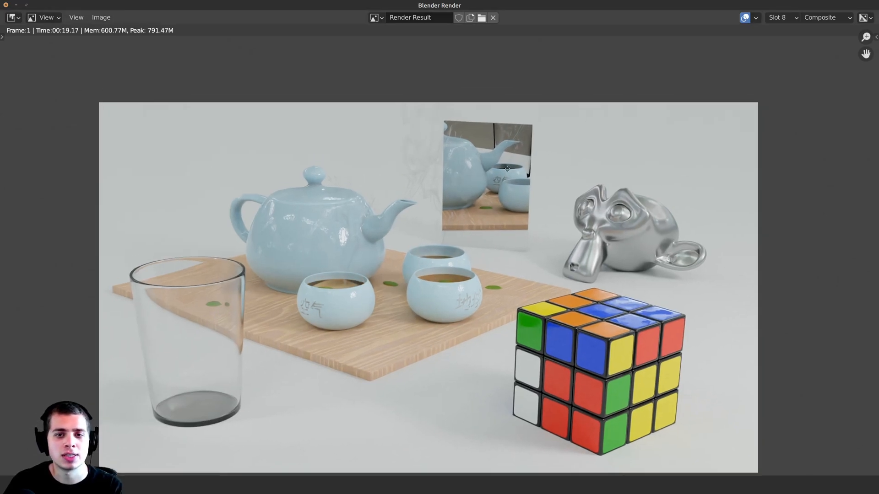
scroll(525, 126, "up", 6)
scroll(569, 210, "down", 4)
middle_click_drag(603, 423, 451, 249)
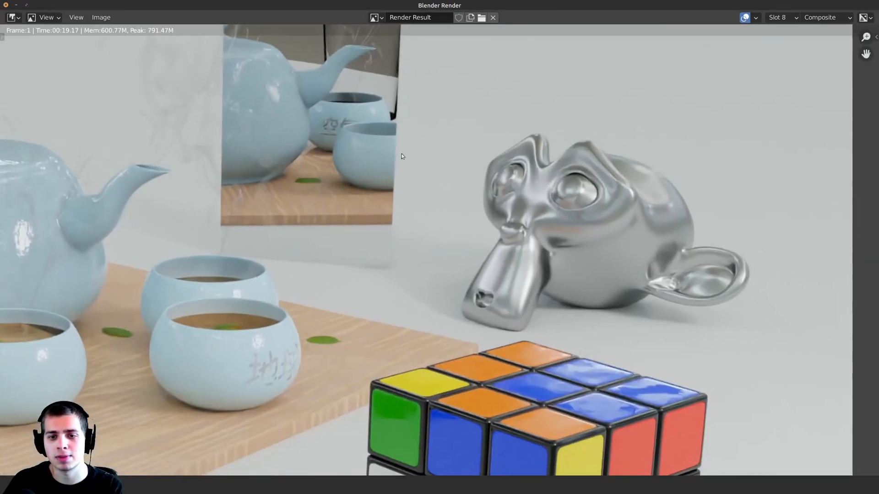
scroll(453, 251, "up", 2)
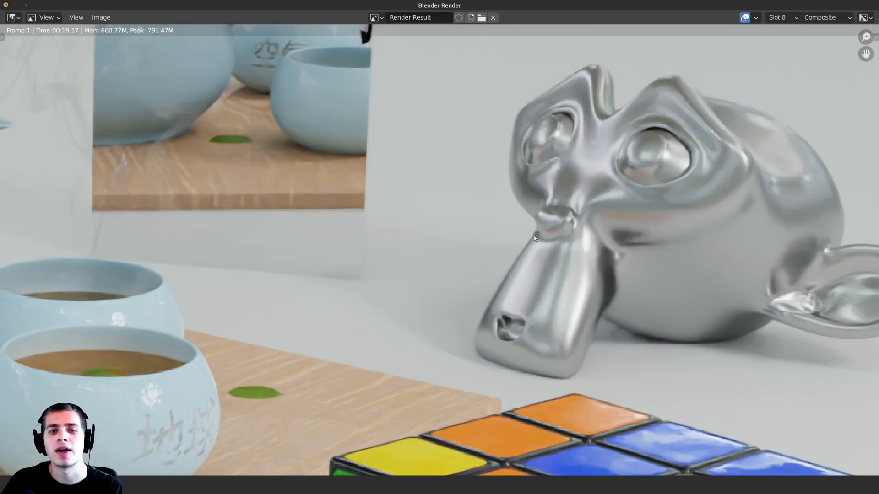
Close the render result, show the viewport in rendered shading and raise the glossy and diffuse max bounces to 2.
key("Escape")
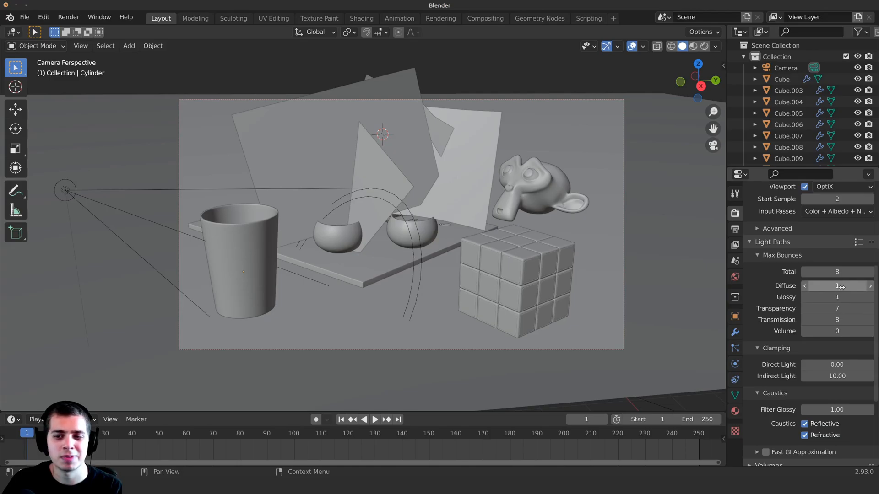
key("z")
left_click(488, 252)
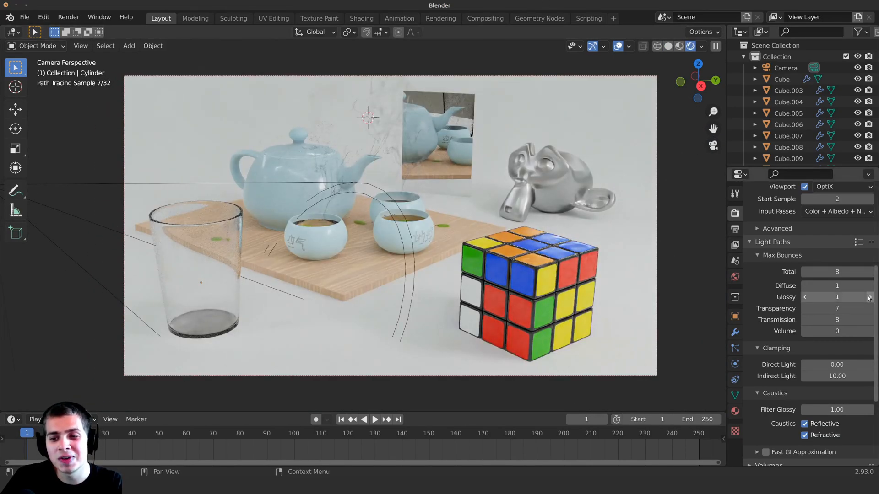
left_click(868, 298)
left_click(869, 286)
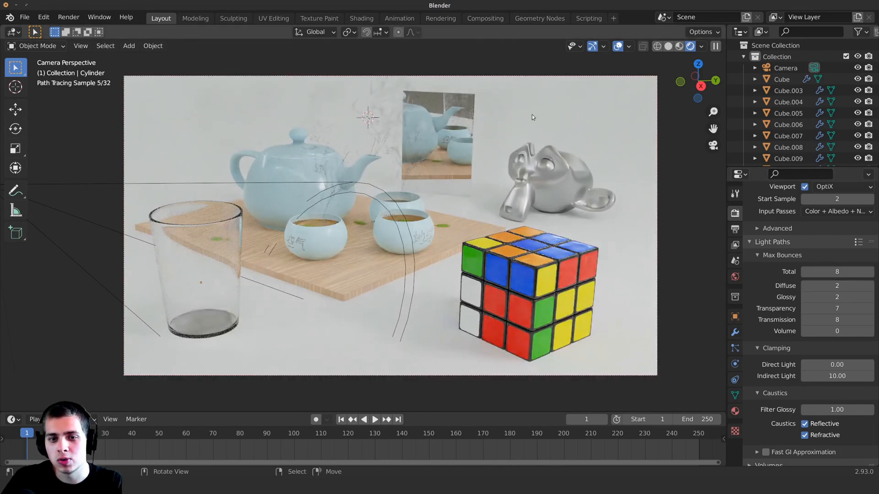
Limit the viewport render to the monkey head's face, set diffuse bounces to 1 and compare glossy bounces of 1 and 2, keeping 2.
key("ctrl+b")
left_click_drag(512, 164, 553, 220)
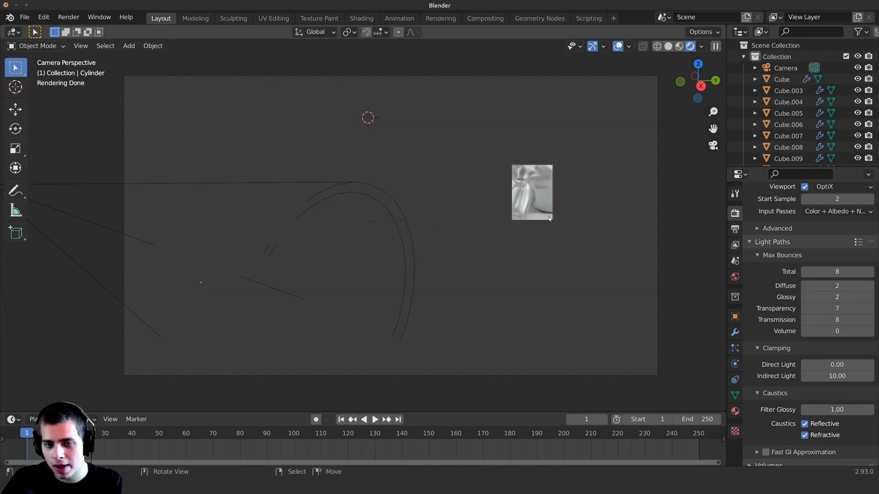
left_click(805, 285)
left_click(806, 297)
left_click(868, 297)
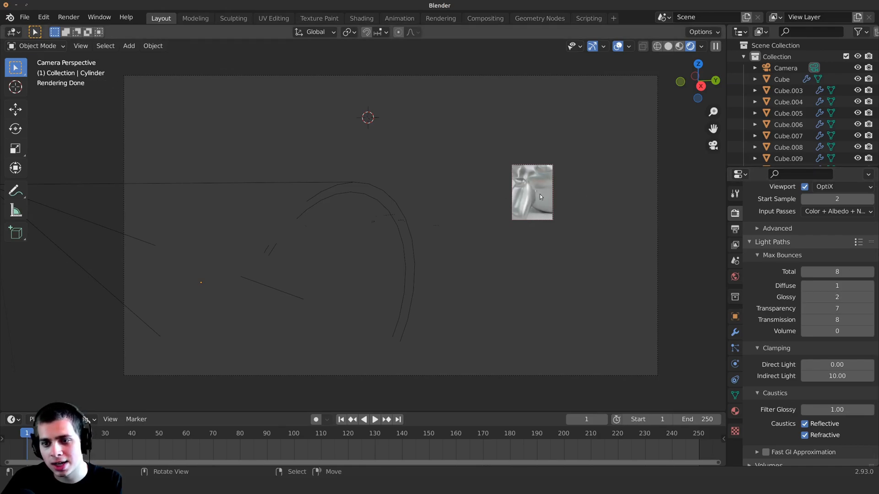
Redraw the render region around the monkey head and cube to examine the reflections, and expand it to the whole camera frame.
key("ctrl+b")
left_click_drag(453, 120, 630, 277)
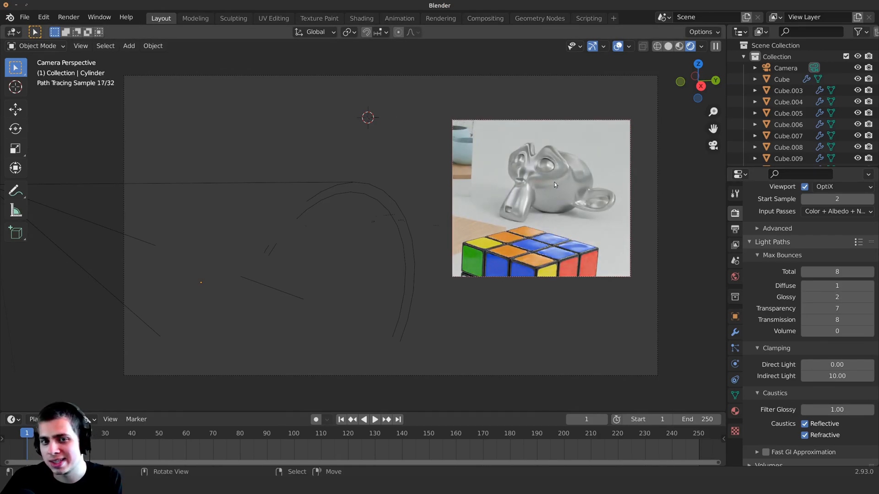
key("ctrl+b")
left_click_drag(488, 124, 553, 221)
key("ctrl+b")
mouse_move(323, 53)
left_mouse_down()
mouse_move(475, 138)
mouse_move(606, 194)
left_mouse_up()
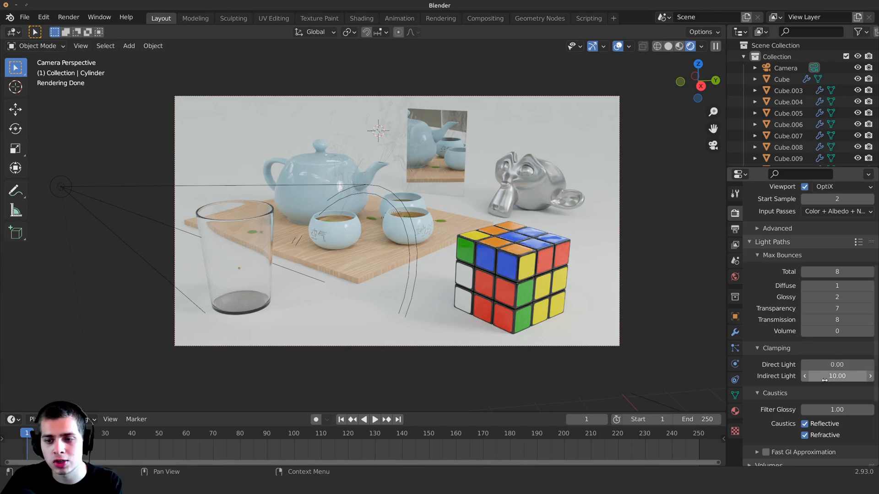
Return the viewport to solid shading and render the image with 1 diffuse and 2 glossy bounces.
key("z")
left_click(560, 305)
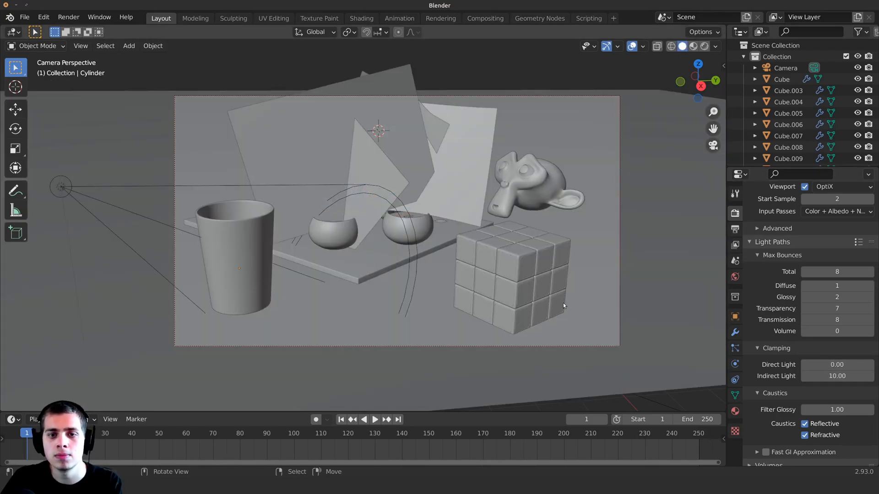
key("F12")
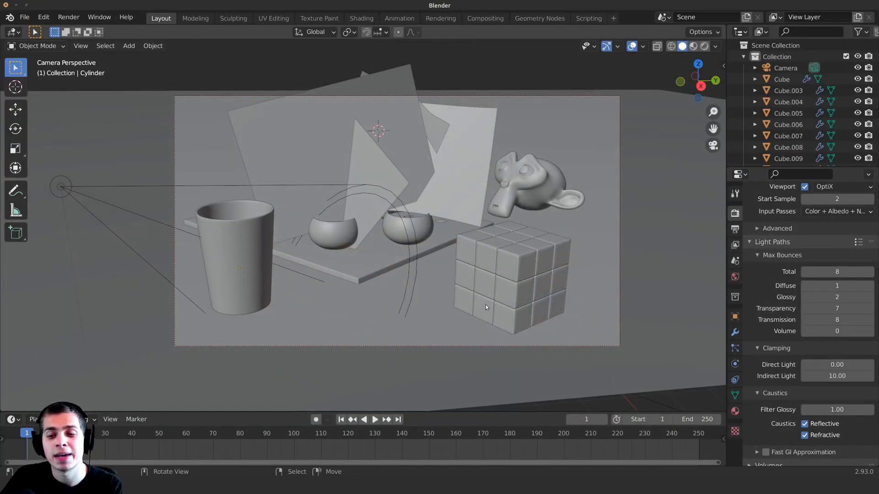
Show the viewport in rendered shading and reset the indirect light clamping to 0, comparing it with 10.
key("z")
left_click(518, 156)
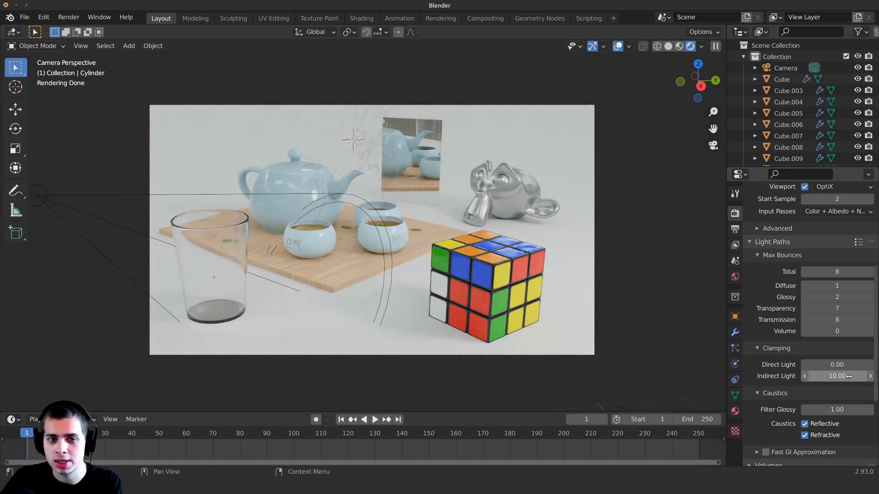
key("BackSpace")
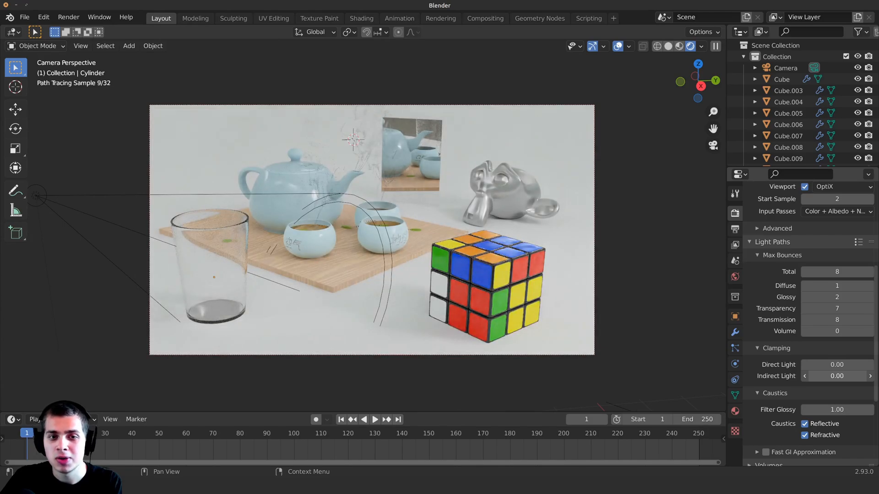
key("ctrl+z")
key("BackSpace")
Switch the viewport to solid shading, render the image in Slot 8 without indirect clamping and close the result.
key("z")
left_click(429, 201)
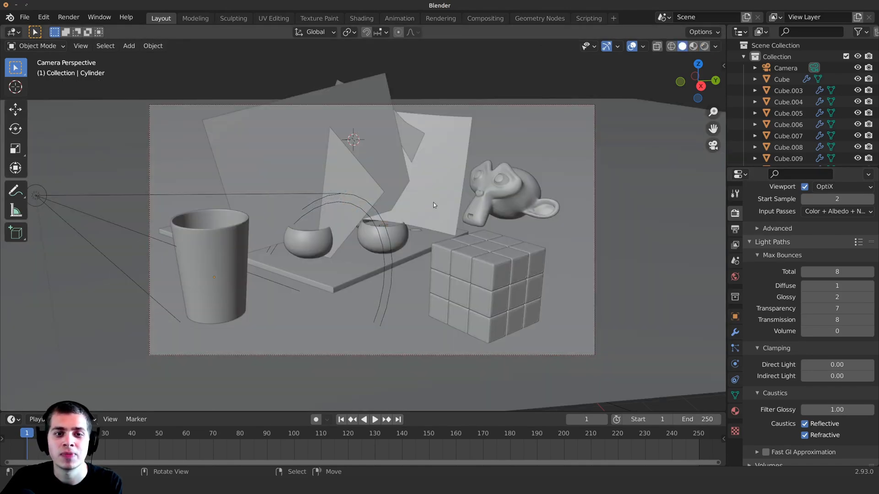
key("F12")
left_click_drag(470, 6, 493, 0)
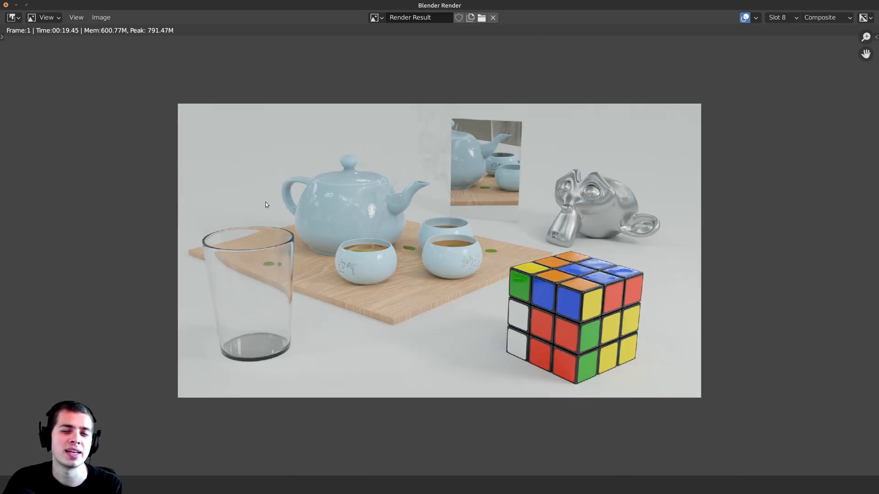
key("Escape")
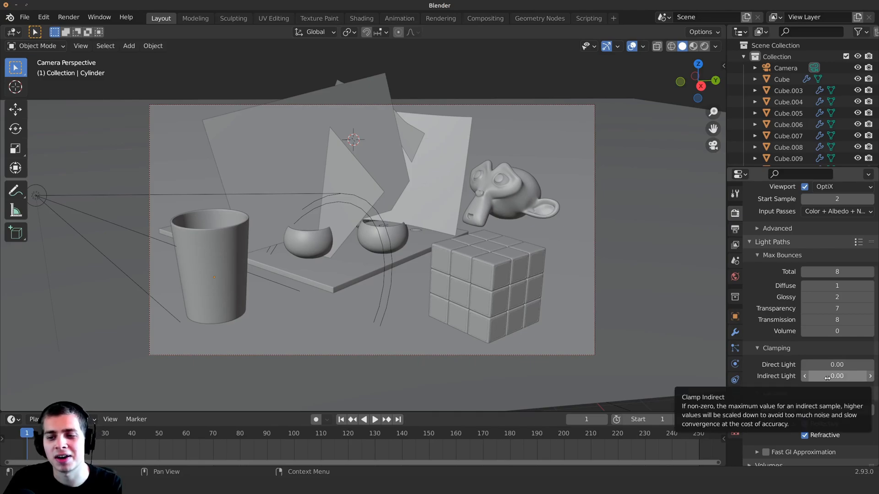
Bring the reflective and refractive caustics options of the light path settings into view.
scroll(827, 377, "down", 1)
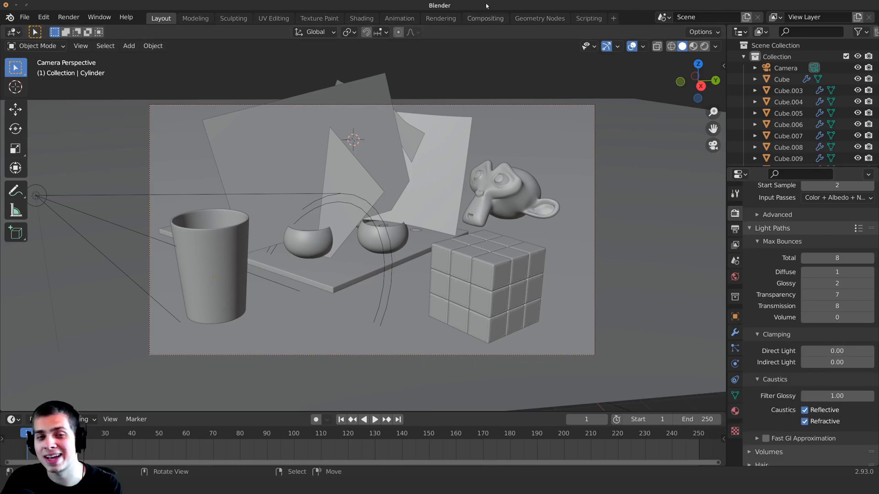
scroll(464, 111, "up", 2)
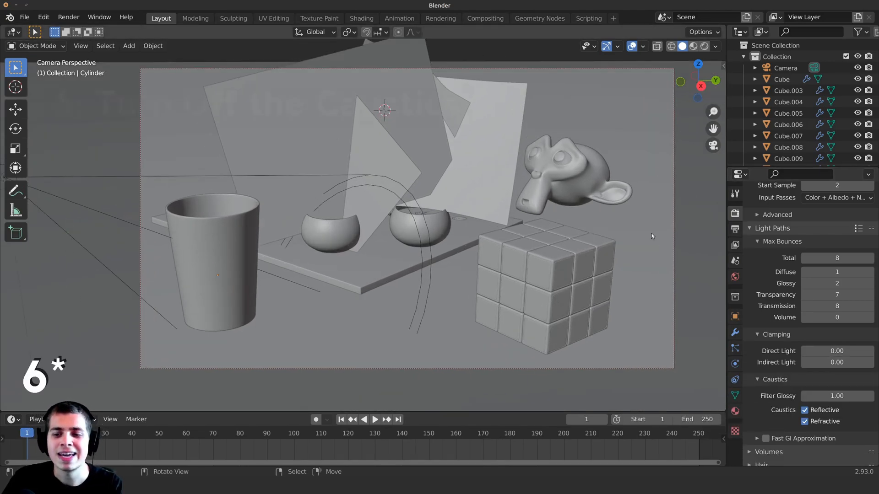
scroll(666, 248, "down", 2)
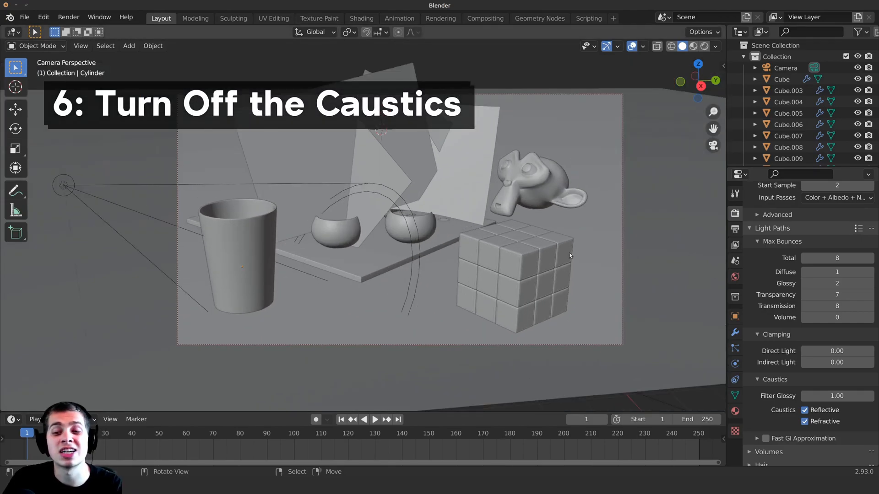
middle_click_drag(595, 263, 577, 268, "shift")
scroll(779, 350, "down", 7)
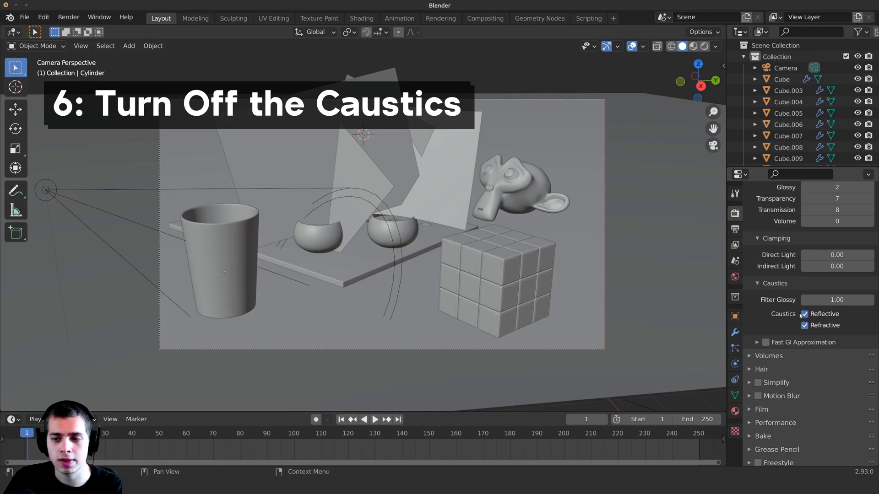
middle_click_drag(549, 219, 570, 233, "shift")
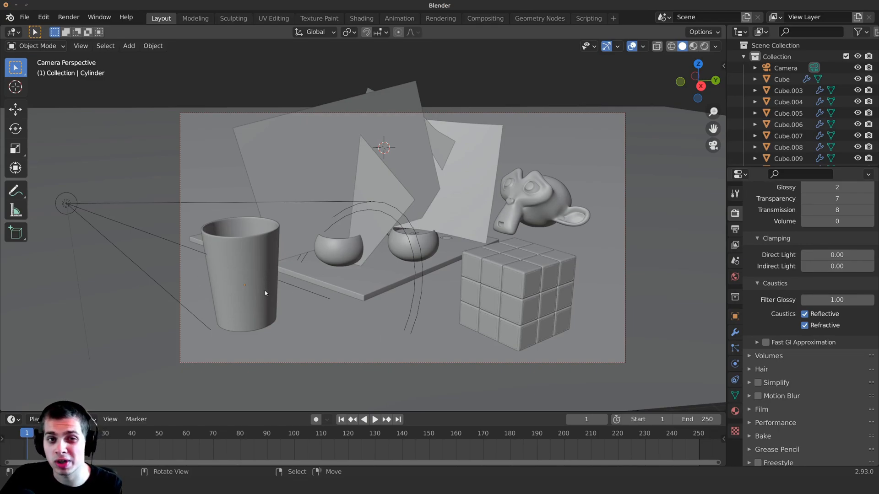
middle_click_drag(361, 175, 397, 177, "shift")
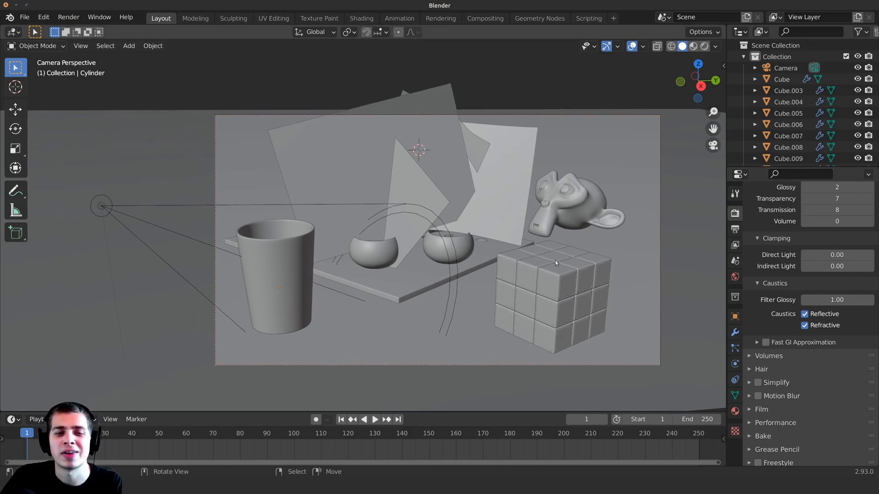
Set the world background strength to 0 so the environment image no longer lights the scene.
left_click(734, 277)
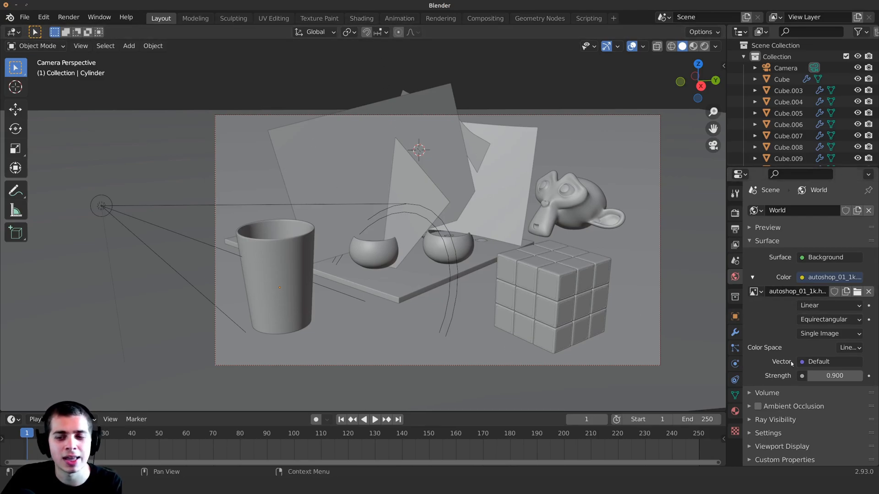
key("z")
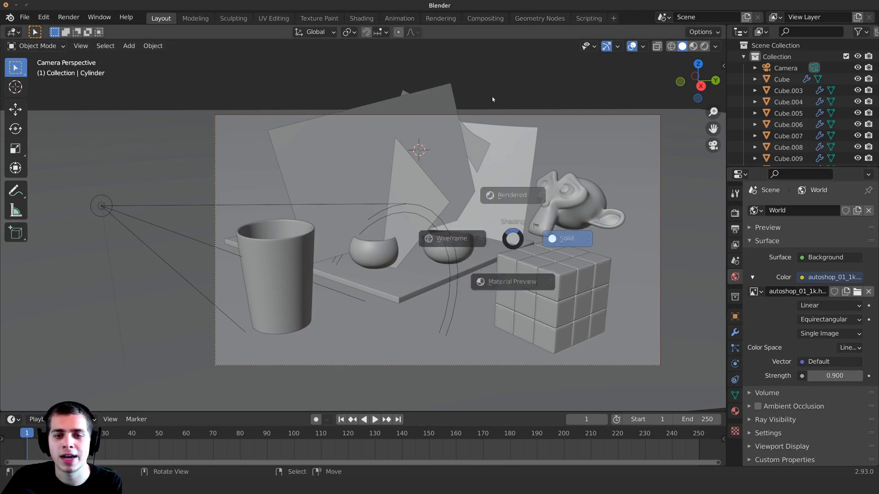
left_click(495, 124)
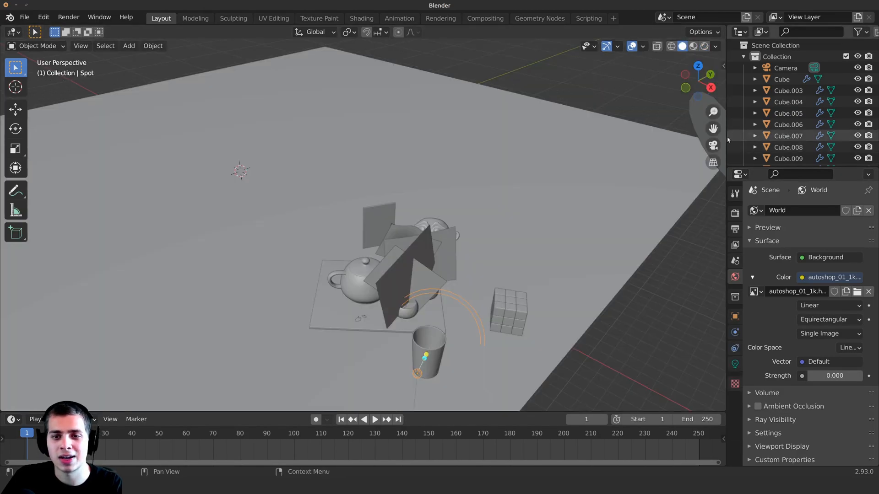
Hide the round plane at the far edge of the scene and return to the camera view in rendered shading.
right_click(693, 123)
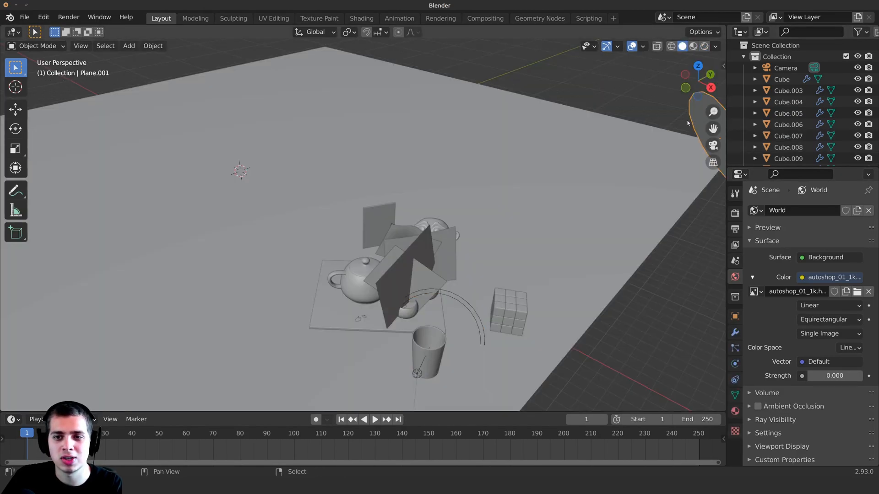
middle_click_drag(692, 123, 631, 129, "shift")
key("h")
key("KP_0")
key("z")
left_click(522, 202)
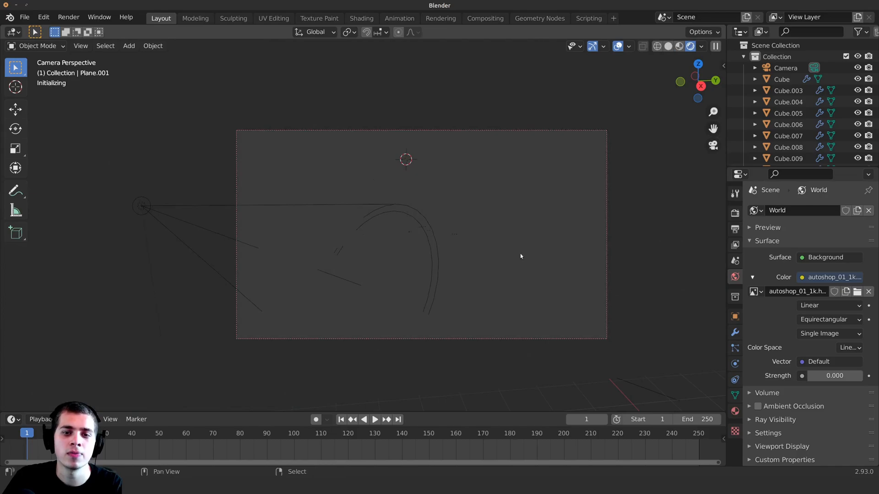
Limit the viewport render to a region around the drinking glass and front tea cups, and select the spot light.
scroll(196, 249, "up", 2)
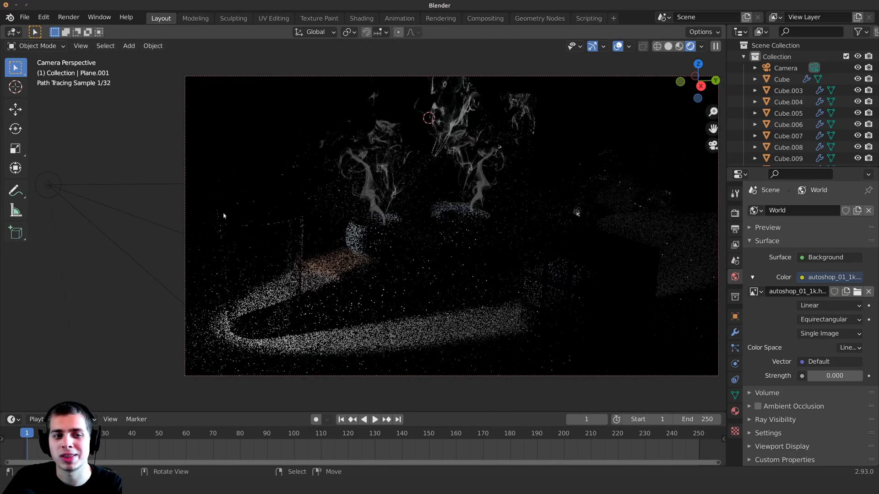
middle_click_drag(238, 196, 284, 166, "shift")
key("ctrl+b")
left_click_drag(233, 146, 529, 371)
left_click(153, 185)
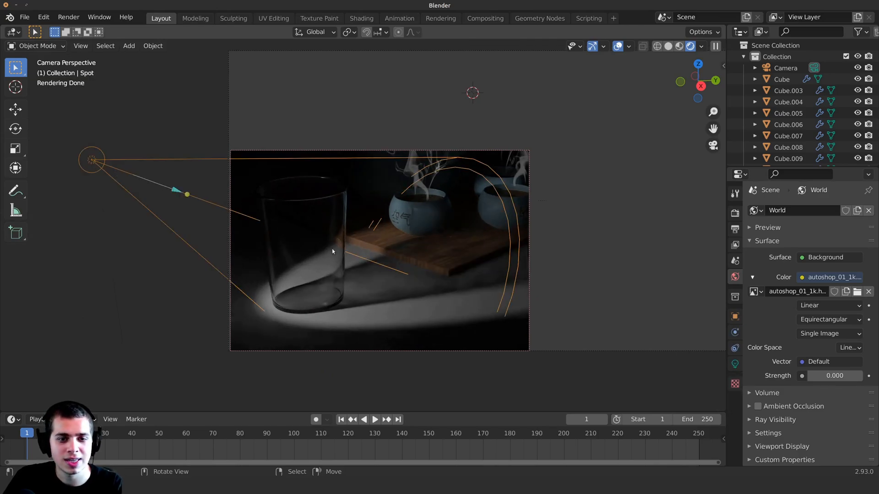
Narrow the render region to the lit floor beside the glass to examine it, and widen it to include the glass and cups.
middle_click_drag(417, 264, 382, 228, "shift")
key("ctrl+b")
left_click_drag(300, 212, 416, 287)
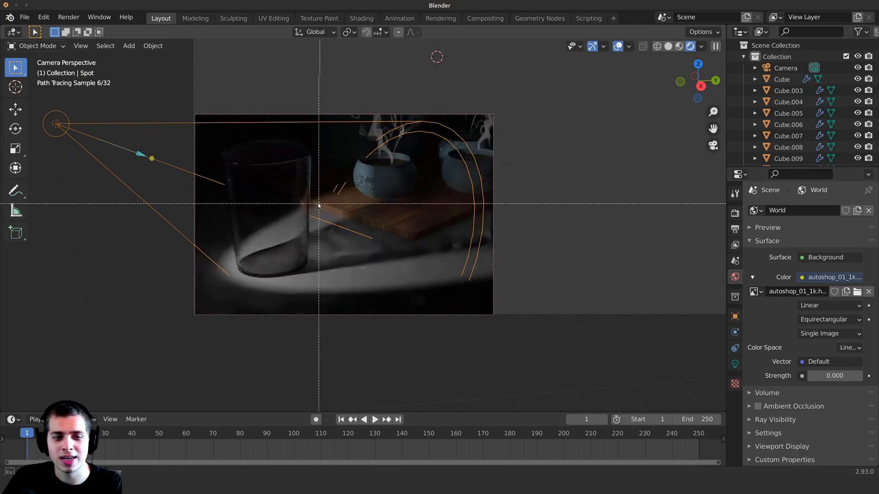
scroll(416, 288, "up", 1)
key("ctrl+b")
mouse_move(288, 184)
left_mouse_down()
mouse_move(461, 286)
mouse_move(479, 288)
left_mouse_up()
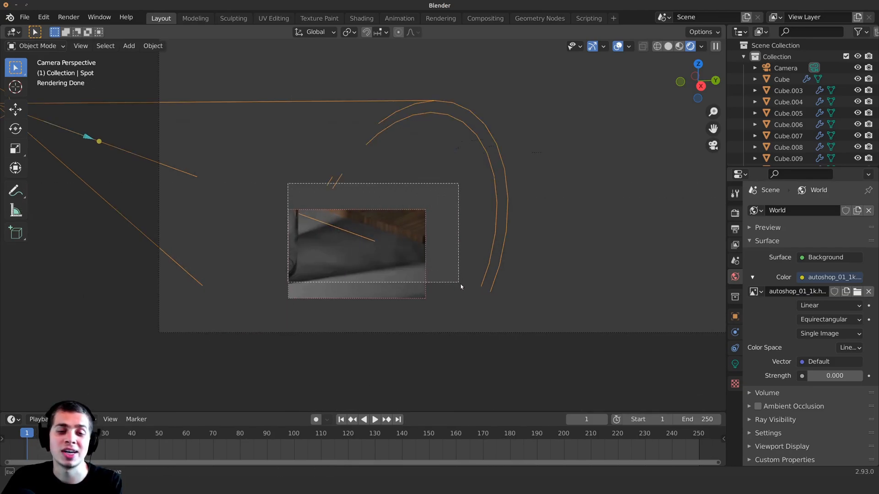
scroll(463, 286, "down", 3)
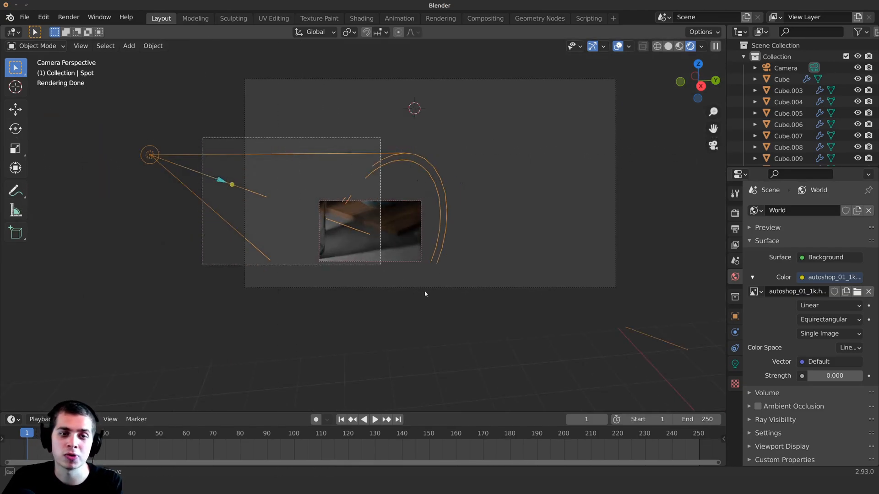
scroll(469, 216, "up", 2)
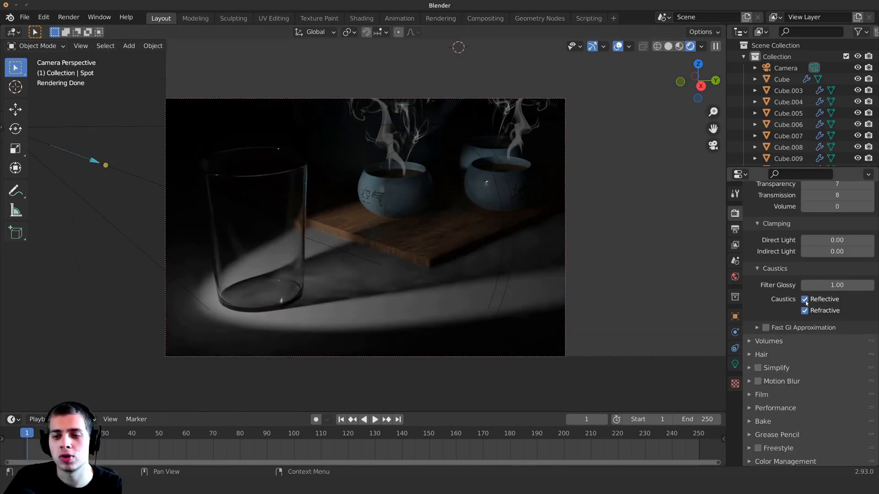
Turn off reflective and refractive caustics, and toggle the reflective caustics to compare their effect, leaving them on.
left_click(805, 300)
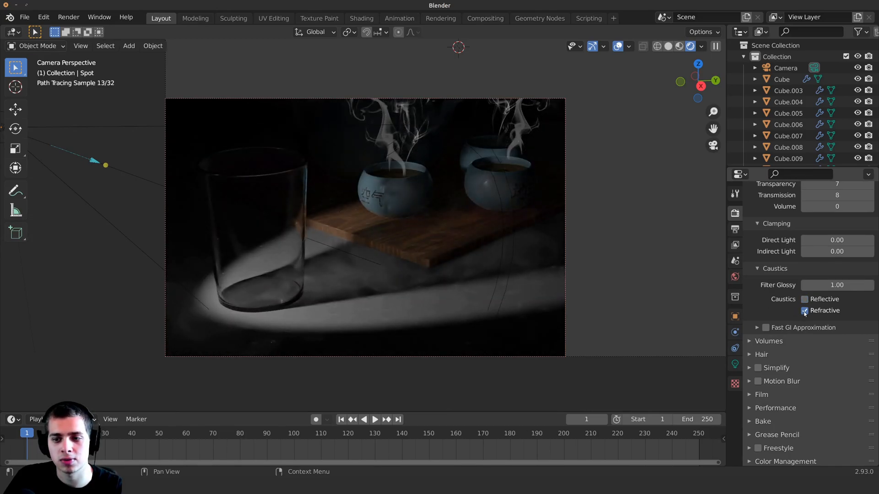
left_click(805, 311)
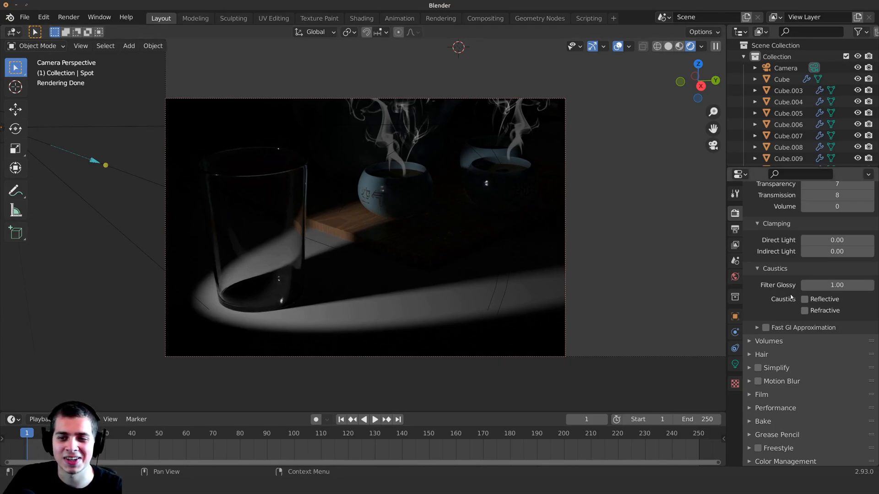
left_click(832, 299)
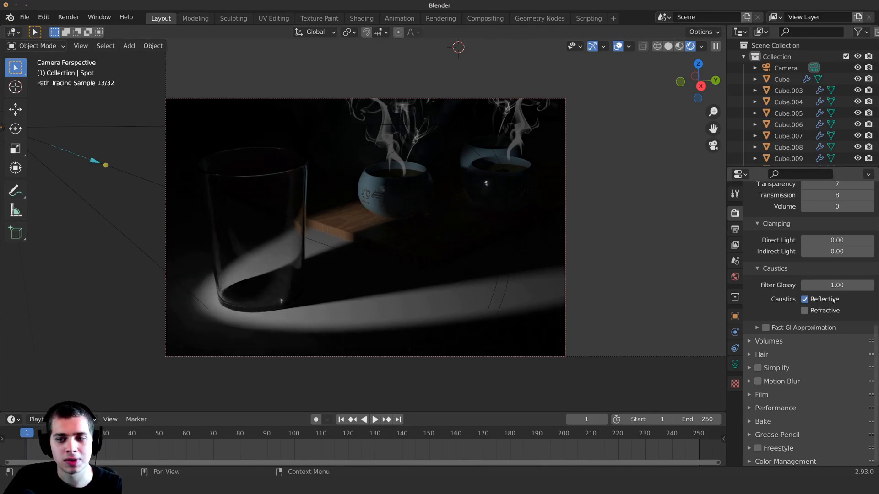
left_click(806, 300)
left_click(805, 299)
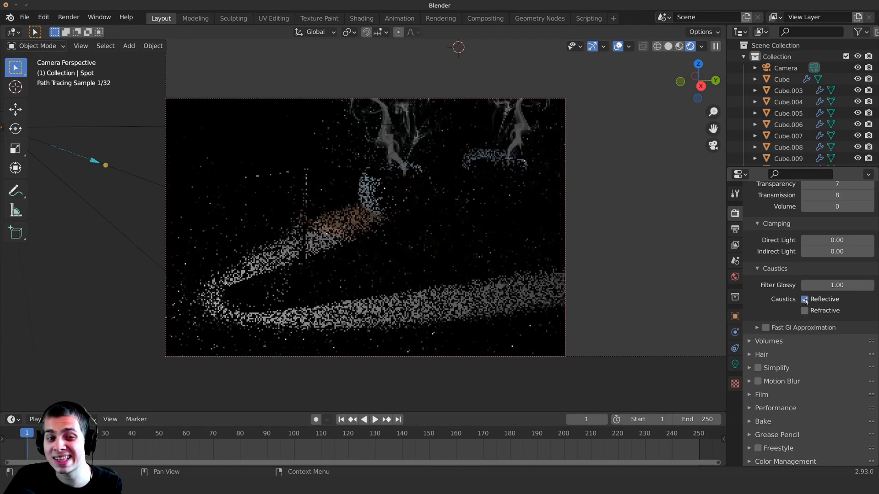
Re-enable refractive caustics alongside reflective ones, and turn both caustics types off for the still-life scene.
left_click(805, 311)
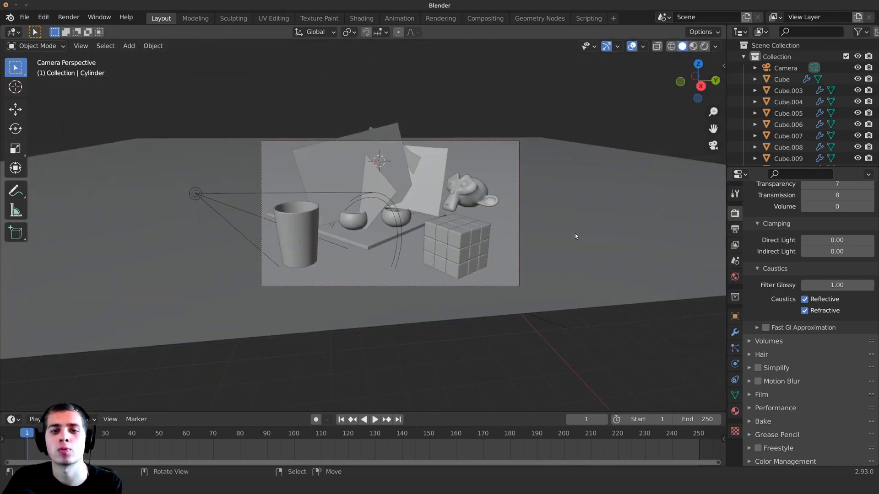
middle_click_drag(442, 224, 452, 220, "shift")
left_click(804, 300)
left_click(805, 310)
Show the previous render result in a maximized window and re-render the frame into Slot 8.
key("F11")
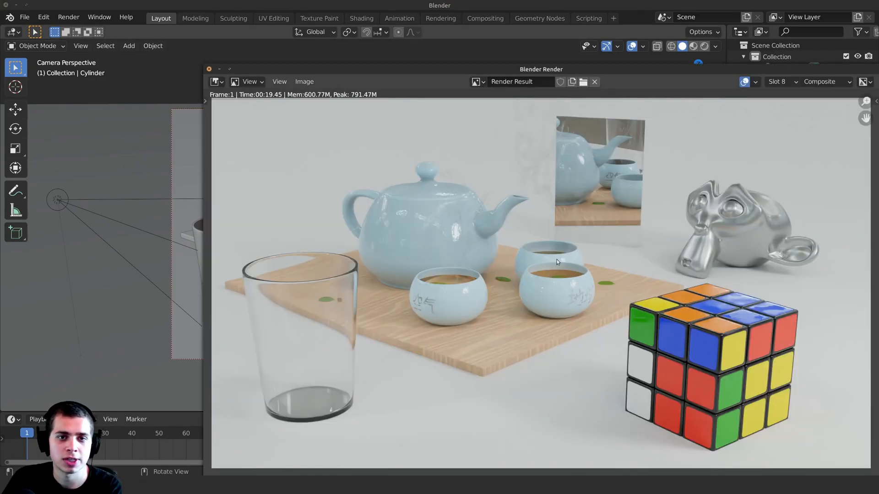
double_click(388, 65)
left_click(781, 17)
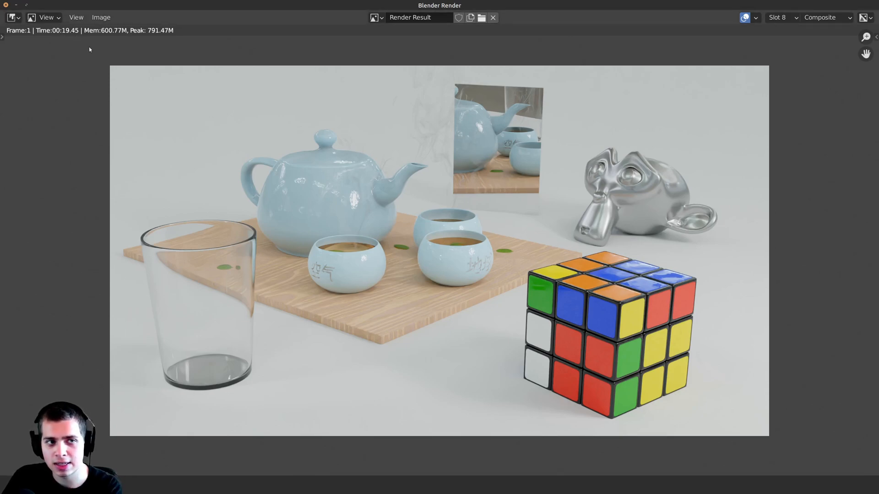
key("F12")
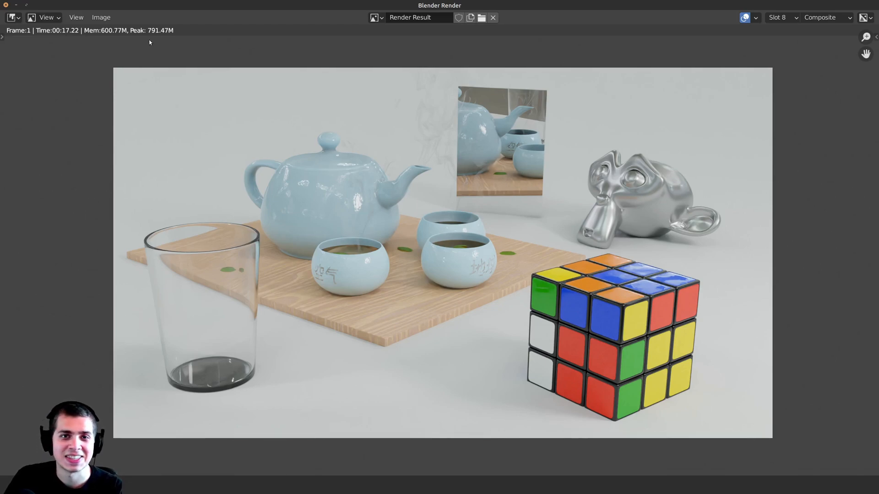
middle_click_drag(331, 132, 325, 126)
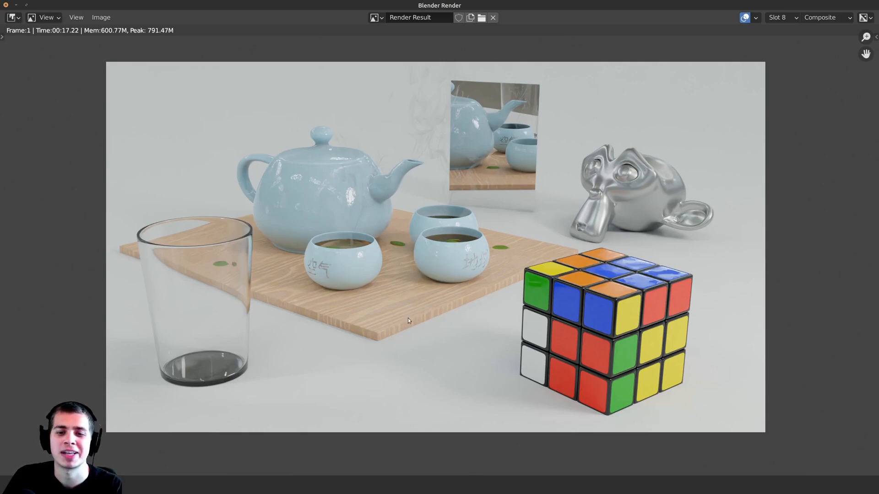
middle_click_drag(457, 162, 462, 169)
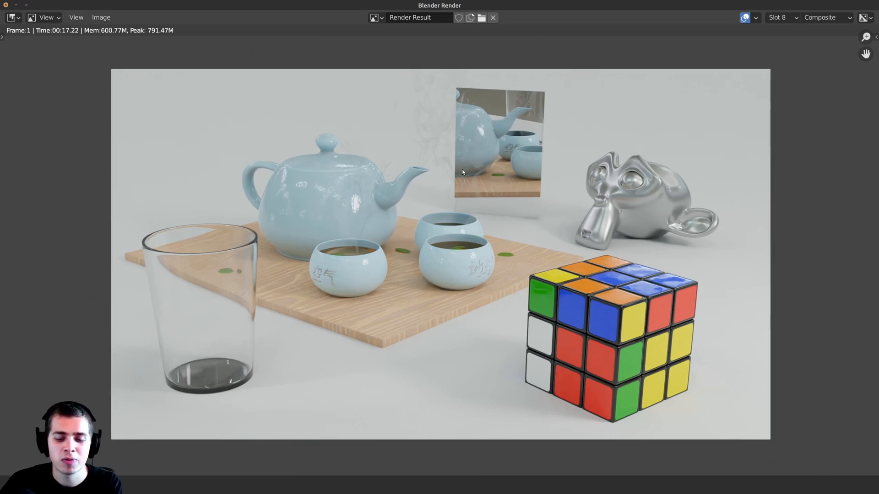
Compare the Slot 1 and Slot 8 renders, examining render time, the tea set and the metal monkey head up close.
key("j")
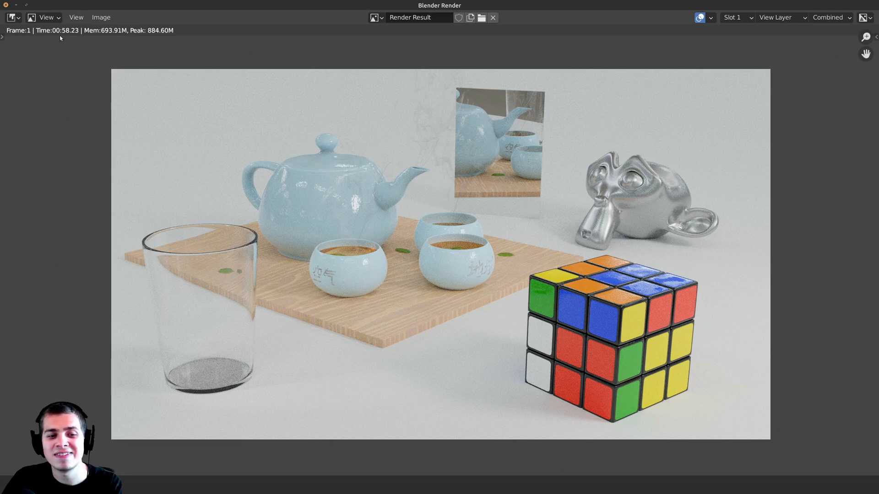
scroll(496, 185, "up", 3)
scroll(408, 226, "down", 1)
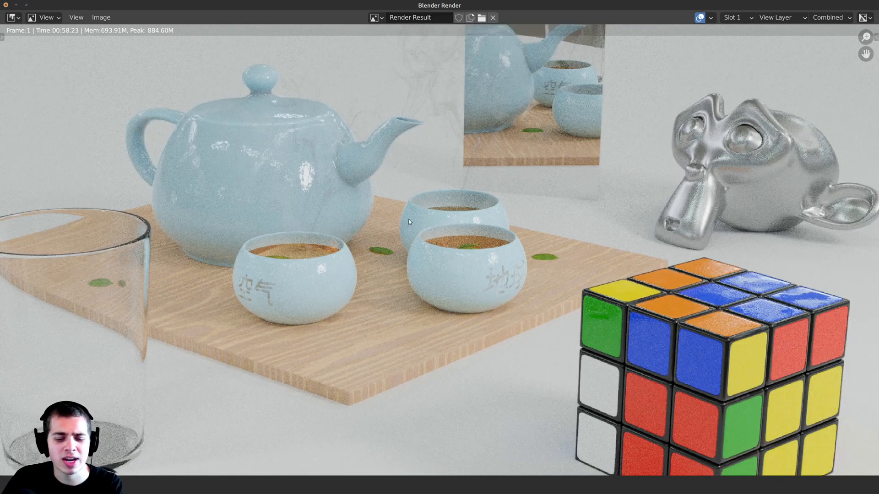
left_click(736, 17)
left_click(750, 111)
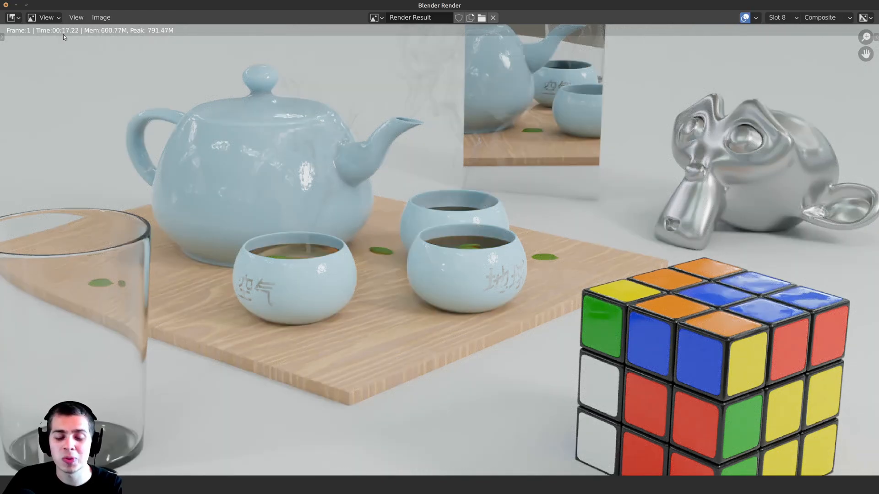
key("j")
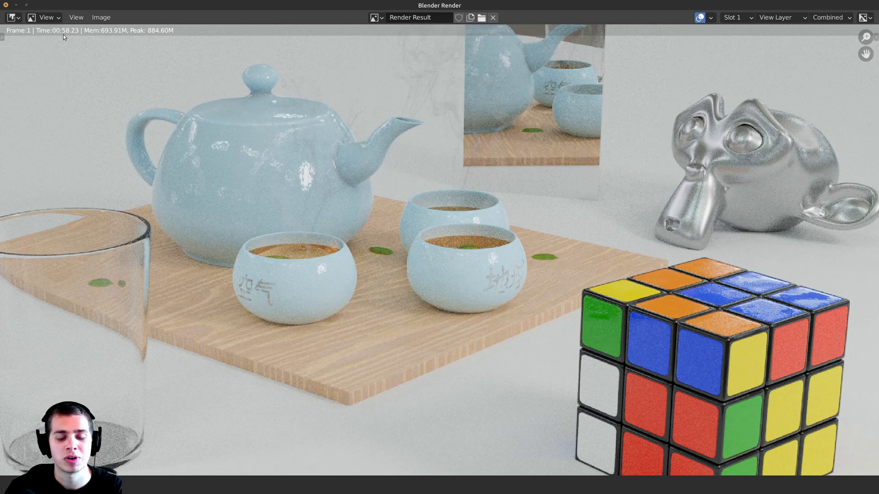
key("j")
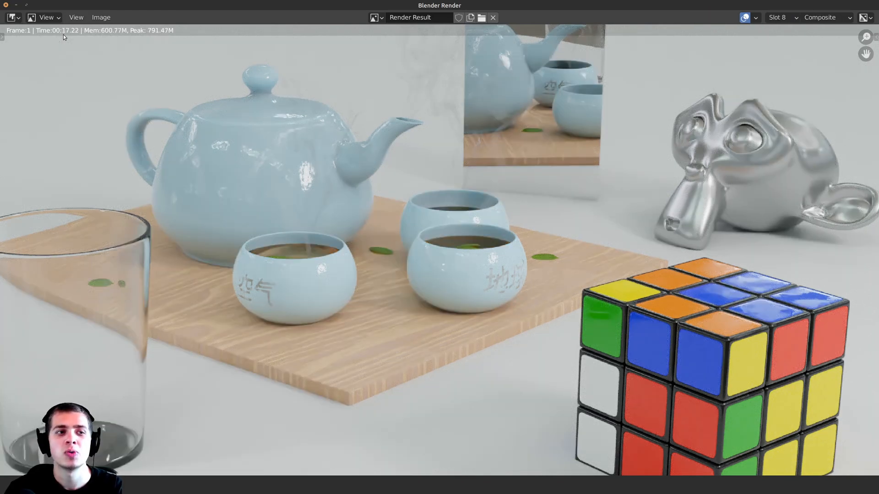
middle_click_drag(713, 160, 680, 168)
scroll(664, 169, "up", 2)
scroll(595, 186, "down", 1)
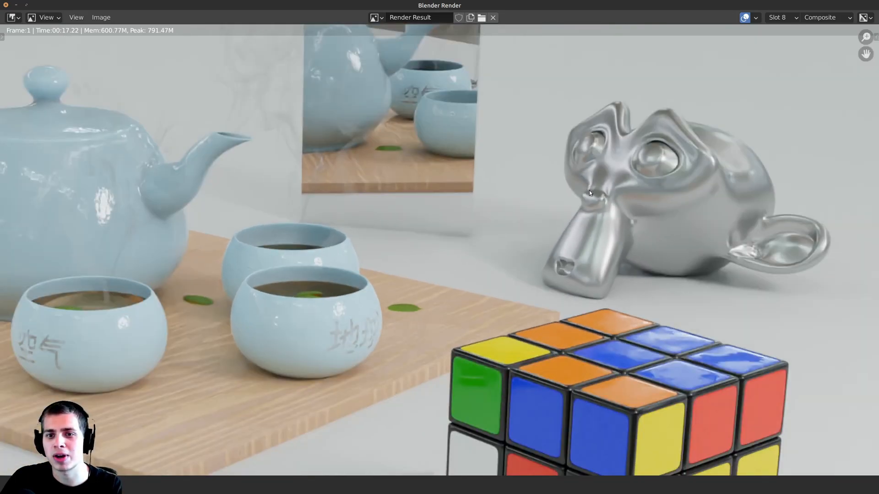
scroll(589, 189, "down", 3)
scroll(586, 174, "up", 2)
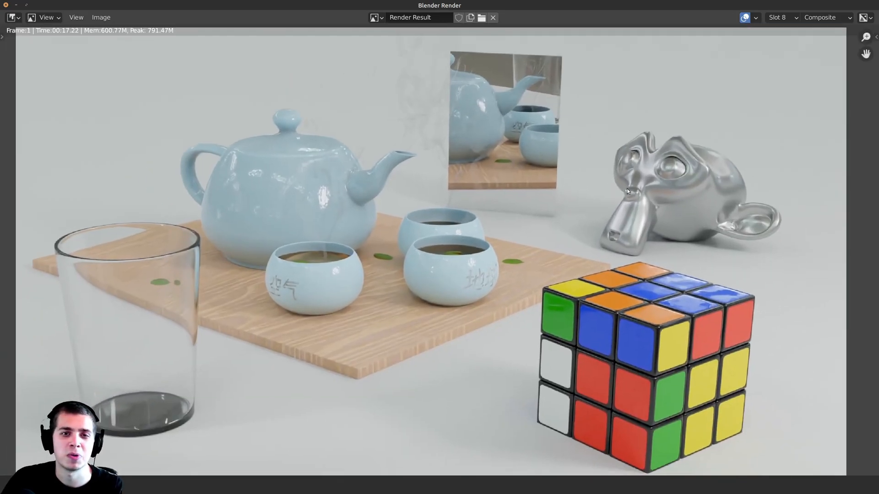